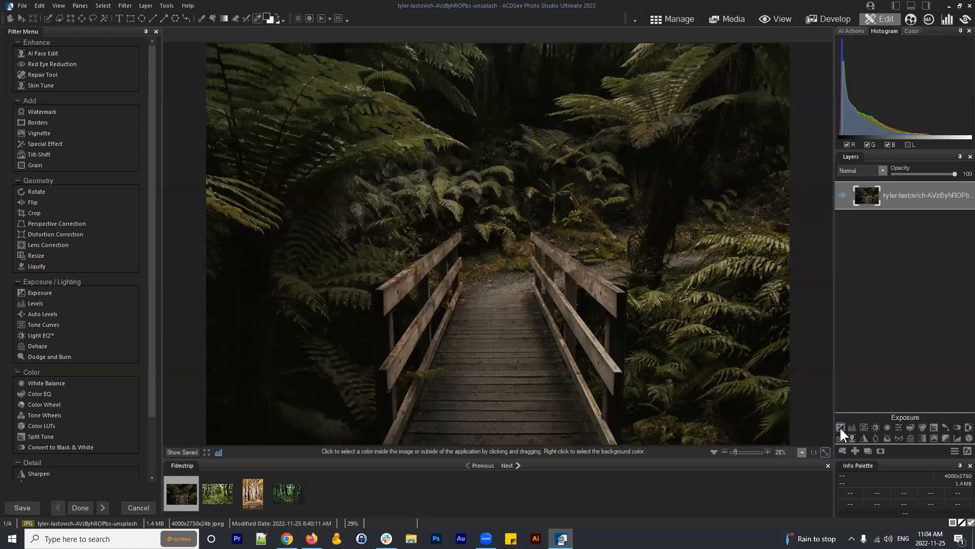
# Step: Add an Exposure adjustment layer above the photo and raise its exposure to +0.88 eV (44)
pyautogui.click(840, 428)
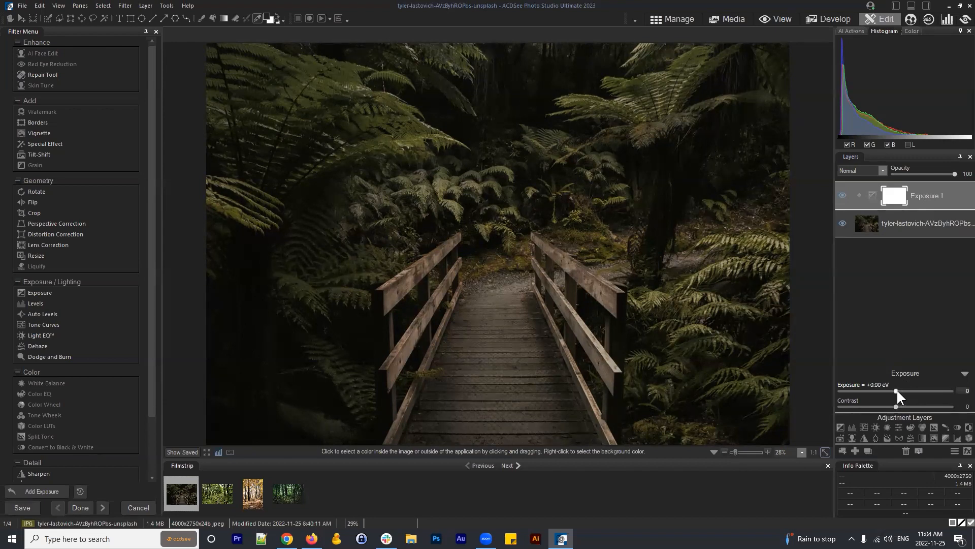
pyautogui.moveTo(897, 389); pyautogui.dragTo(919, 388)
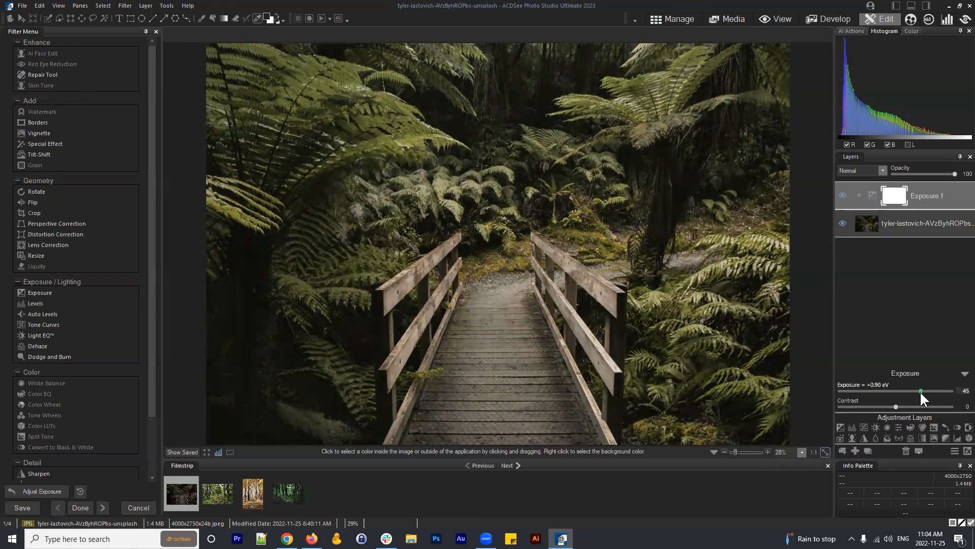
pyautogui.moveTo(920, 391); pyautogui.dragTo(920, 389)
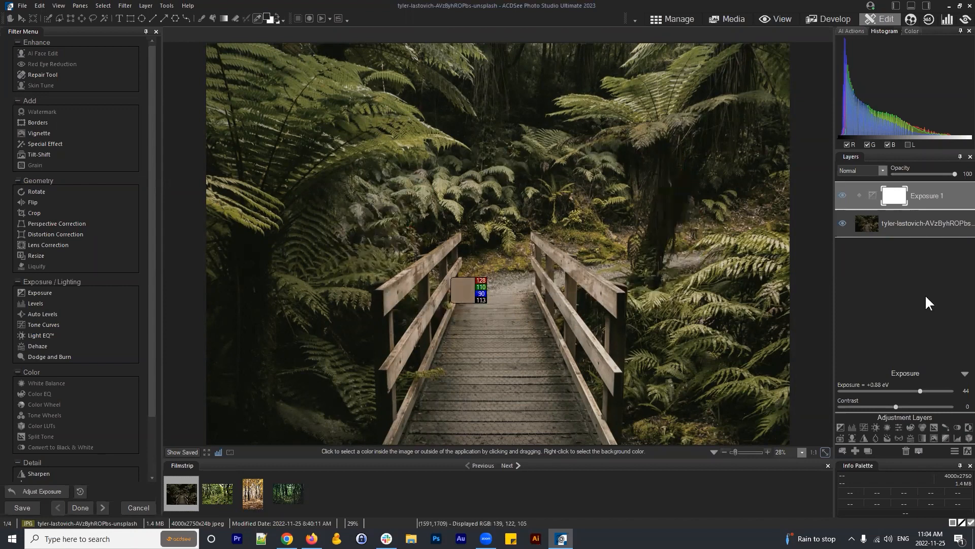
# Step: Draw a black radial gradient on the exposure layer's mask, centred on the ferns behind the bridge, with the Gradient tool
pyautogui.click(894, 196)
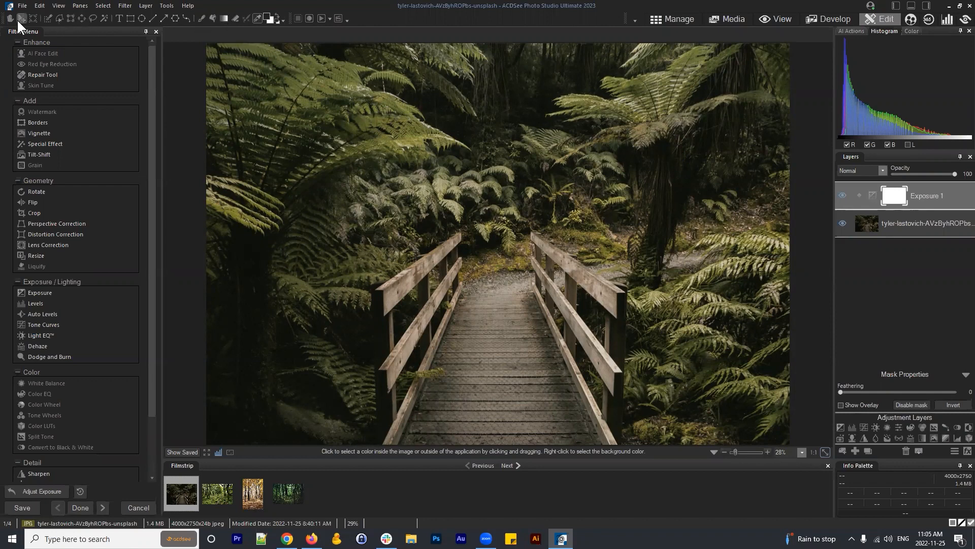
pyautogui.click(223, 18)
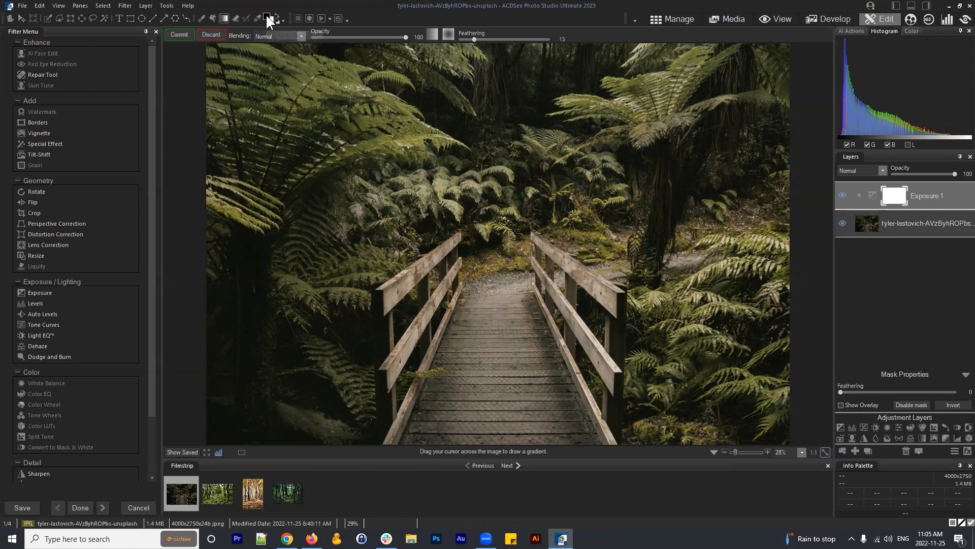
pyautogui.click(449, 34)
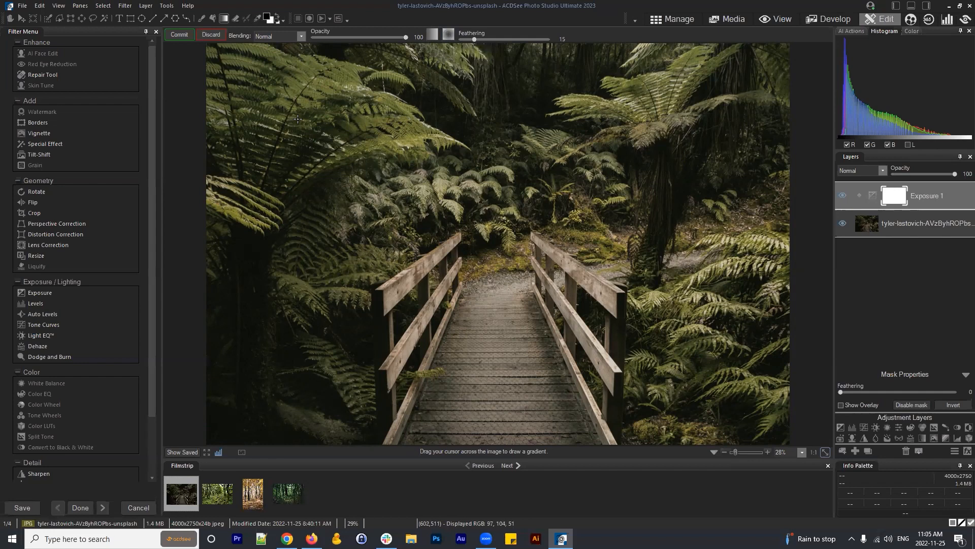
pyautogui.moveTo(294, 117); pyautogui.dragTo(460, 205)
pyautogui.click(460, 205)
pyautogui.moveTo(379, 140); pyautogui.dragTo(552, 233)
pyautogui.moveTo(380, 146); pyautogui.dragTo(509, 223)
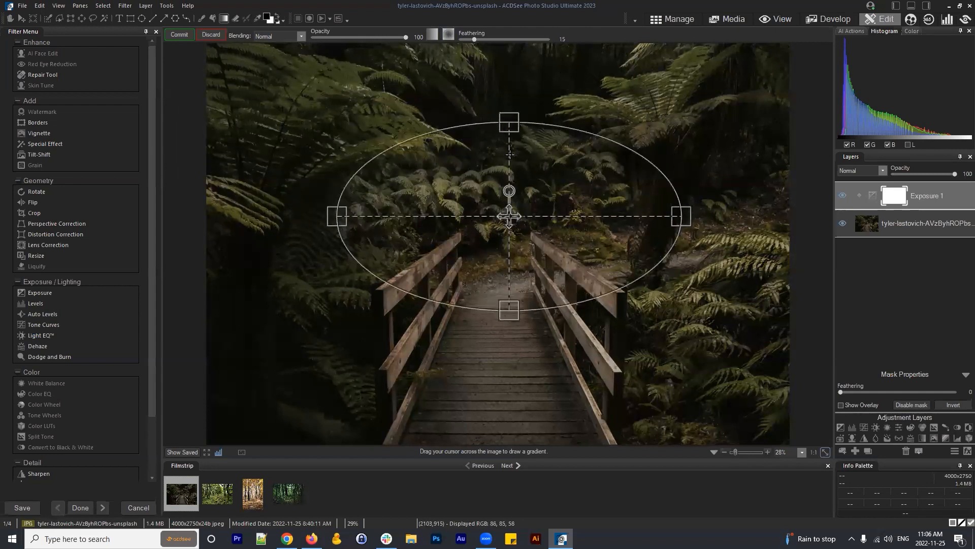
# Step: Flatten and widen the radial gradient's ellipse, and reposition it slightly lower with a slight tilt over the far end of the bridge
pyautogui.moveTo(509, 130); pyautogui.dragTo(509, 137)
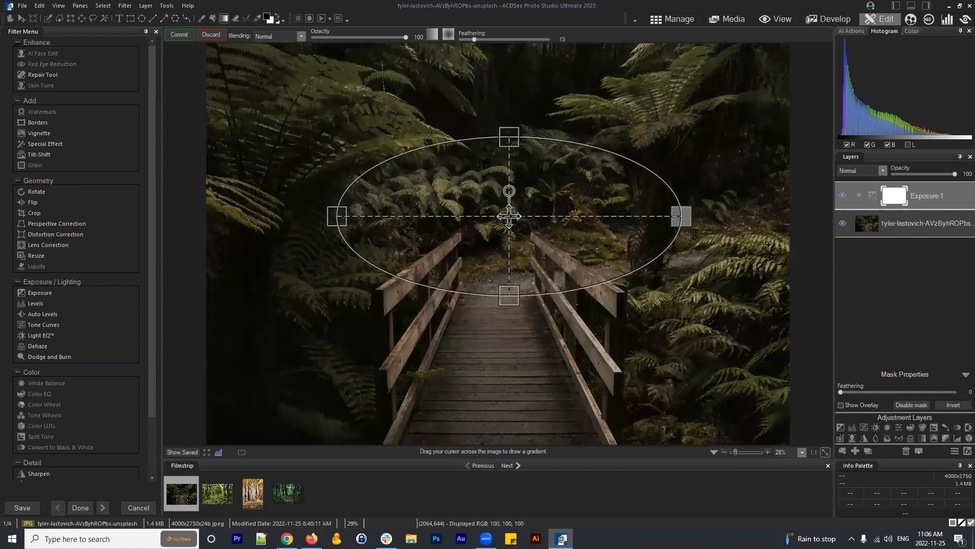
pyautogui.moveTo(686, 222)
pyautogui.mouseDown()
pyautogui.moveTo(712, 217)
pyautogui.moveTo(701, 217)
pyautogui.mouseUp()
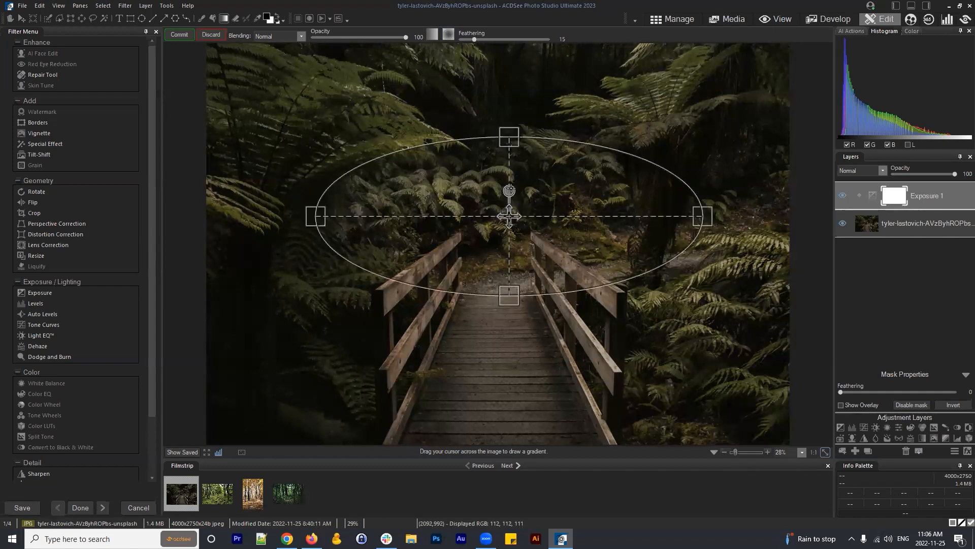
pyautogui.moveTo(508, 190); pyautogui.dragTo(509, 231)
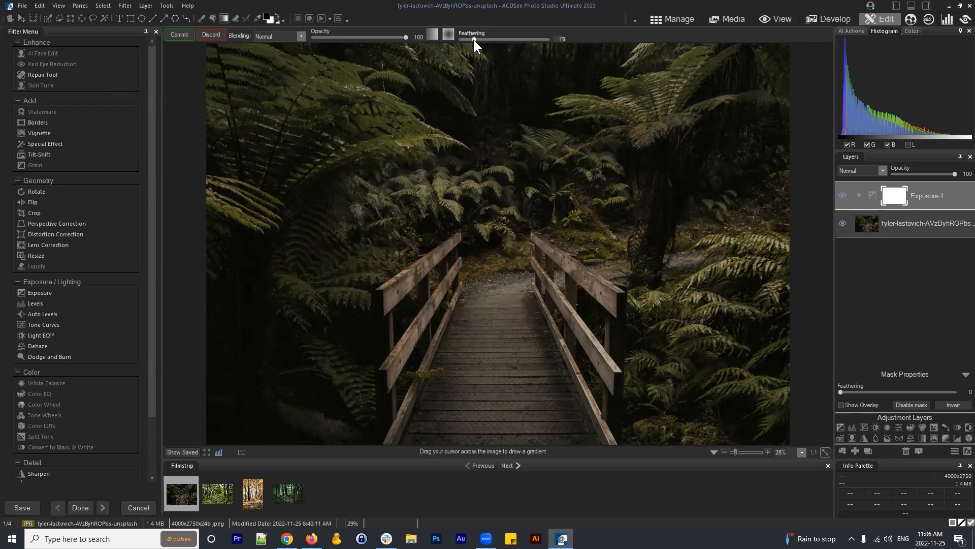
# Step: Set the radial gradient's feathering to 25, nudge it into place and commit it to the mask
pyautogui.click(483, 39)
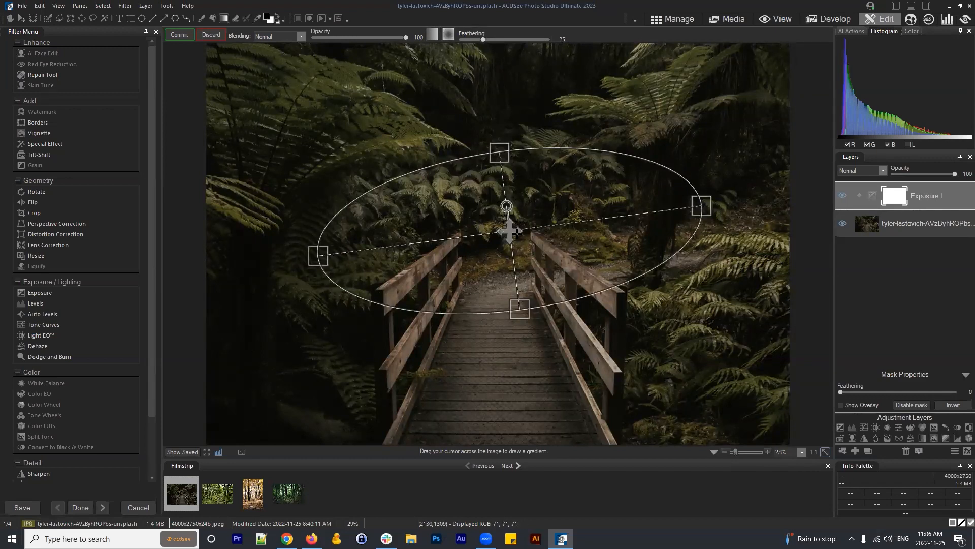
pyautogui.moveTo(514, 234); pyautogui.dragTo(511, 232)
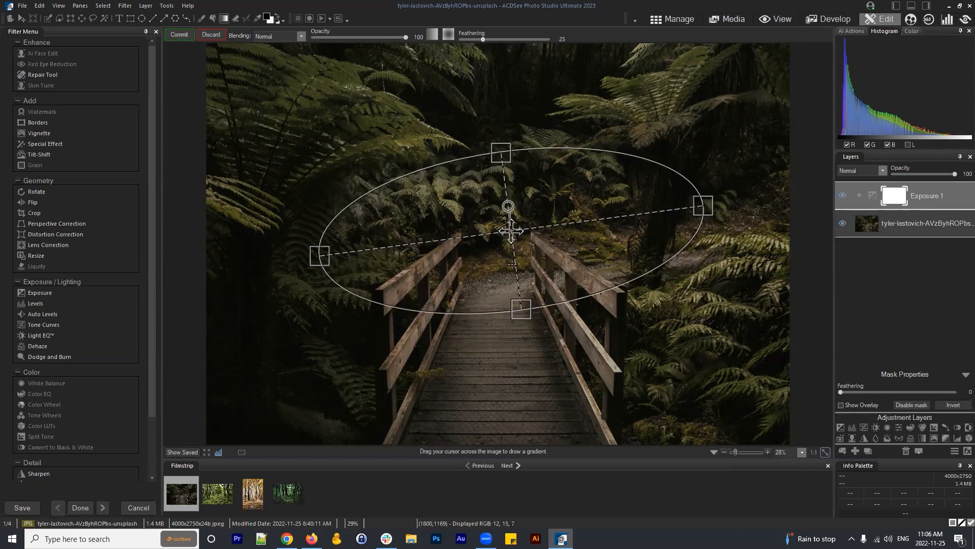
pyautogui.click(181, 34)
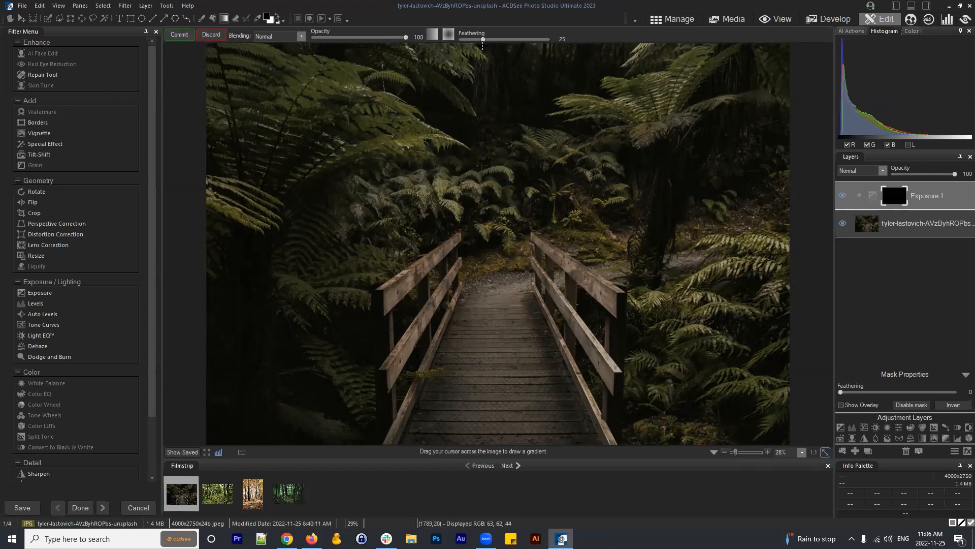
# Step: Set the gradient feathering back to 15 and make the exposure layer's mask entirely black
pyautogui.moveTo(482, 39); pyautogui.dragTo(474, 39)
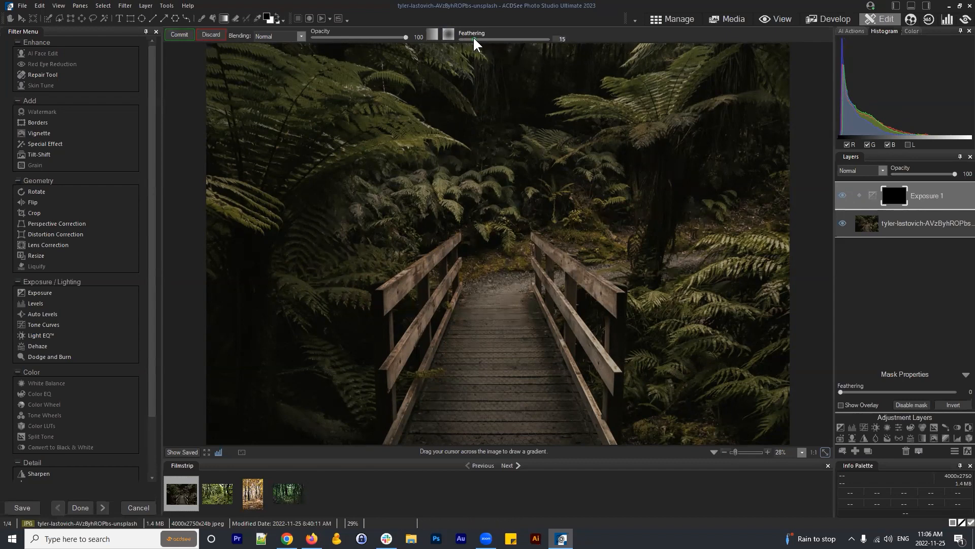
pyautogui.rightClick(891, 193)
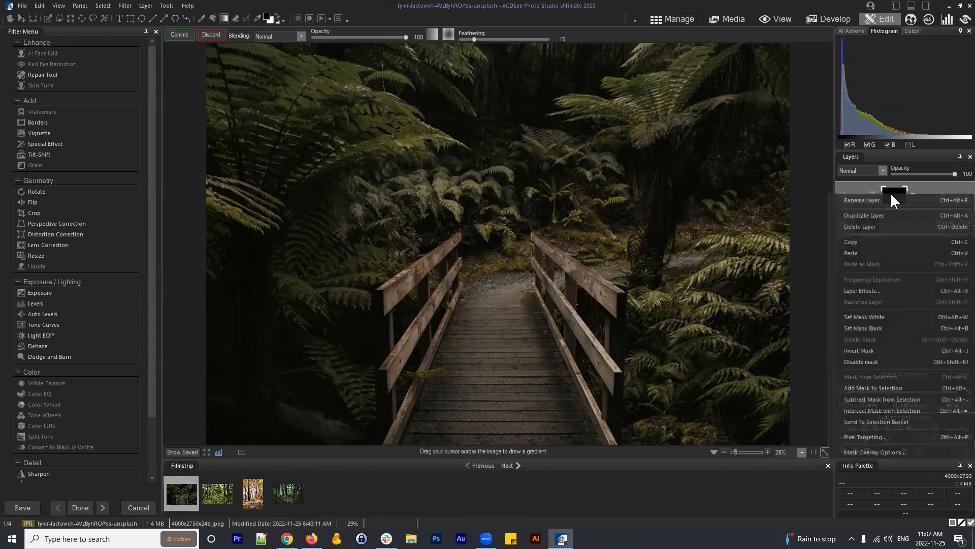
pyautogui.click(876, 328)
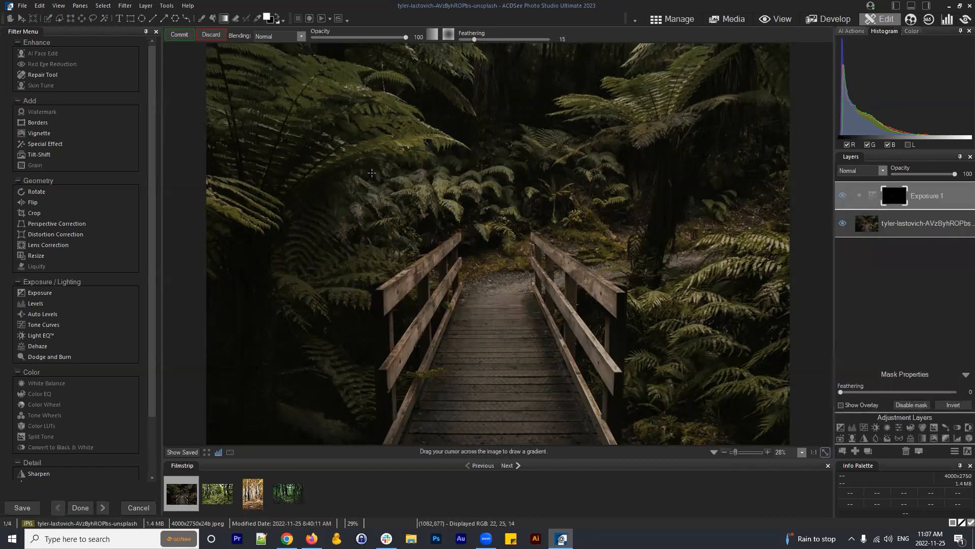
# Step: Draw a white radial gradient on the black mask, centre it slightly tilted over the far end of the bridge, and commit it
pyautogui.moveTo(363, 170); pyautogui.dragTo(519, 242)
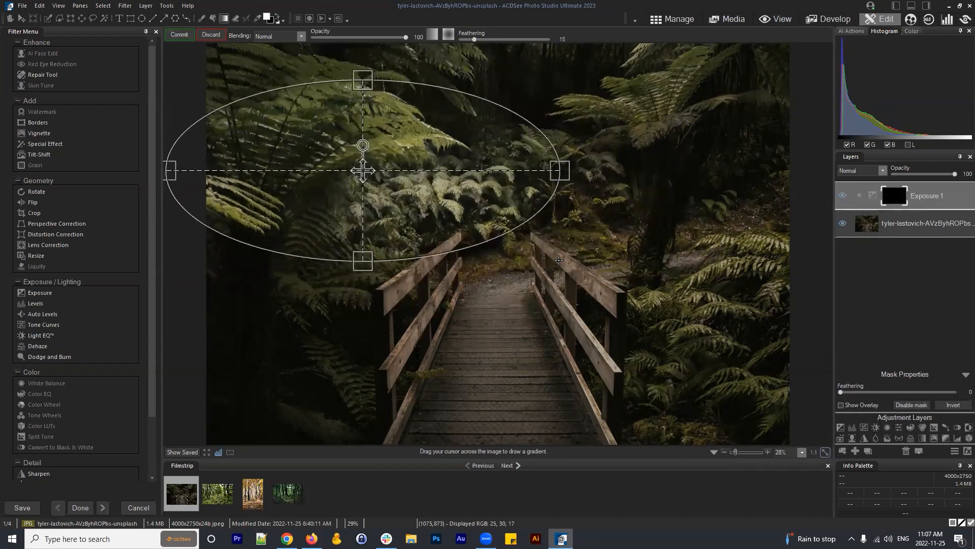
pyautogui.moveTo(344, 167); pyautogui.dragTo(500, 239)
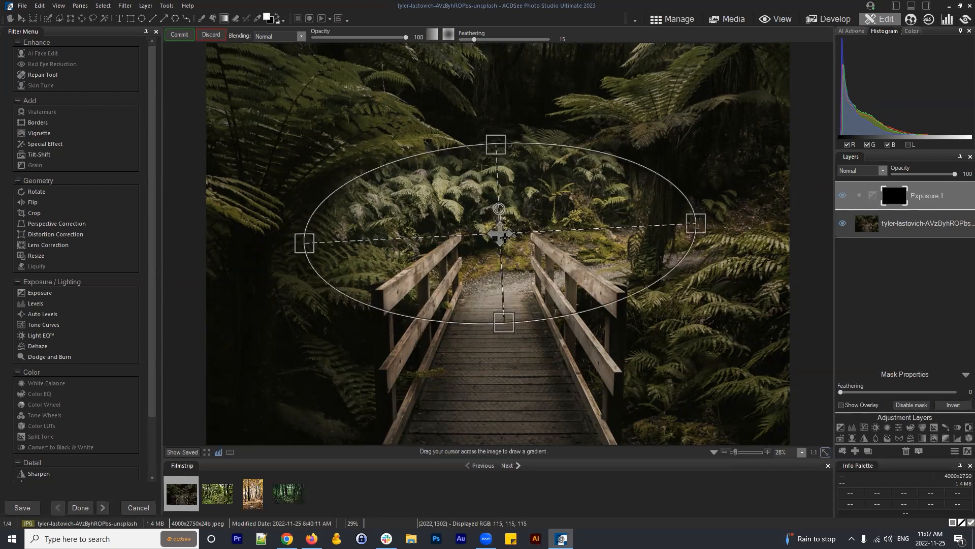
pyautogui.moveTo(502, 232)
pyautogui.mouseDown()
pyautogui.moveTo(506, 240)
pyautogui.moveTo(501, 214)
pyautogui.moveTo(502, 236)
pyautogui.mouseUp()
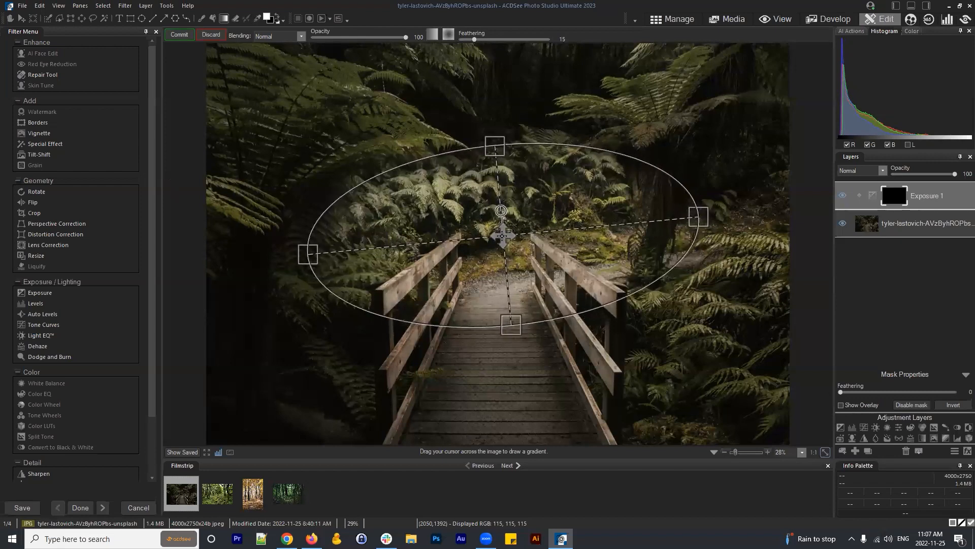
pyautogui.click(180, 34)
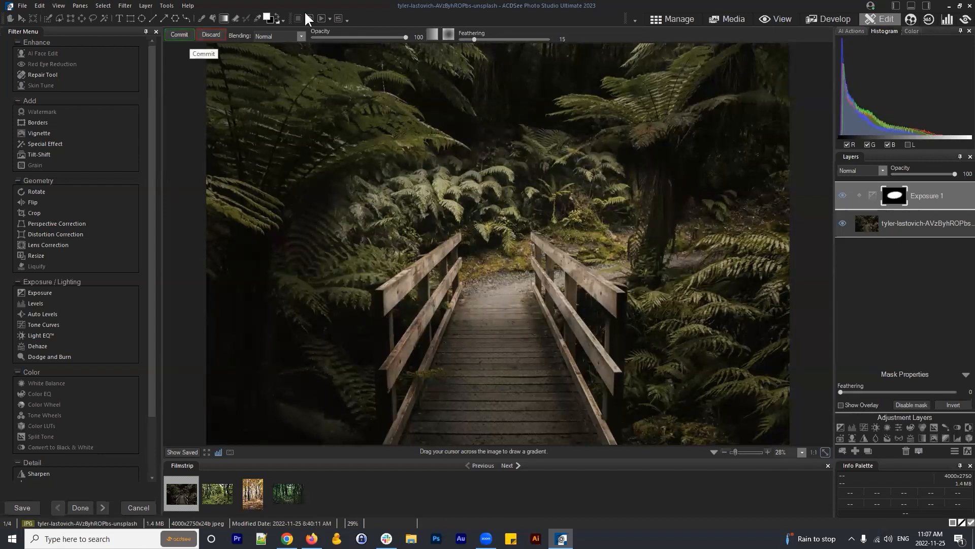
# Step: Reset the exposure layer's mask to entirely white
pyautogui.moveTo(898, 194); pyautogui.dragTo(896, 194)
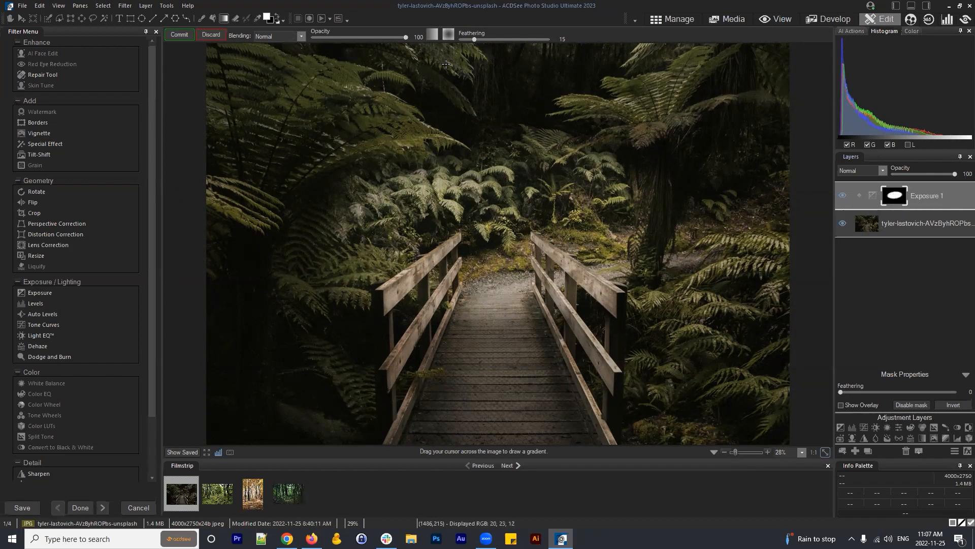
pyautogui.rightClick(896, 195)
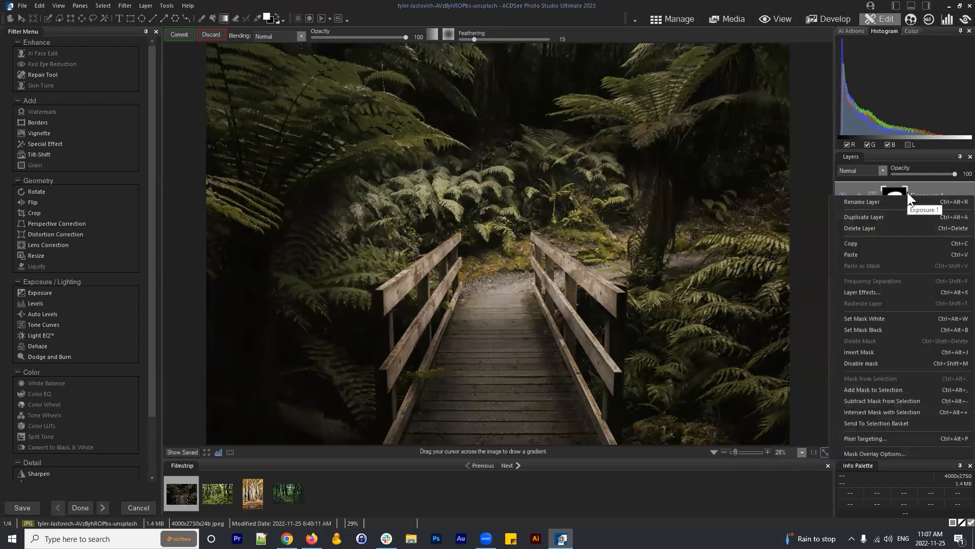
pyautogui.click(879, 319)
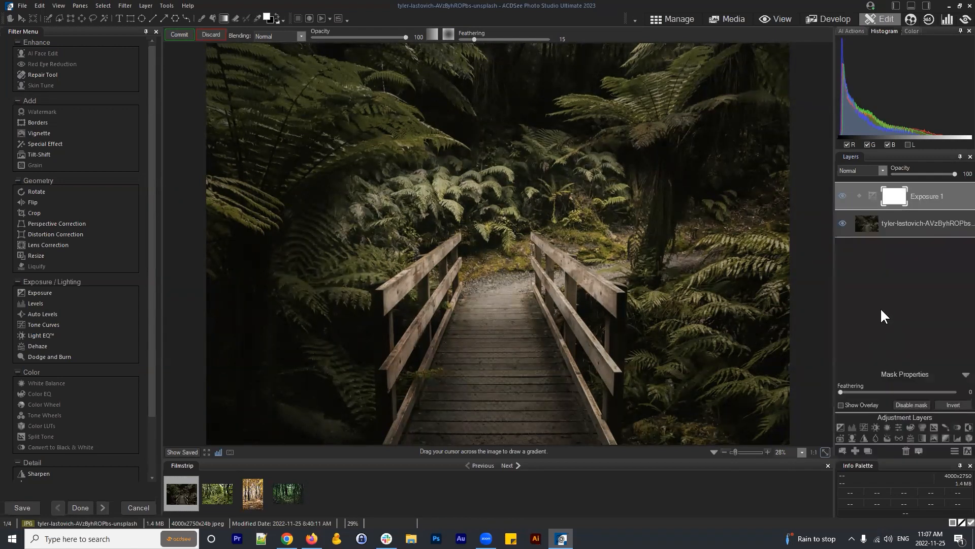
pyautogui.moveTo(896, 197); pyautogui.dragTo(908, 193)
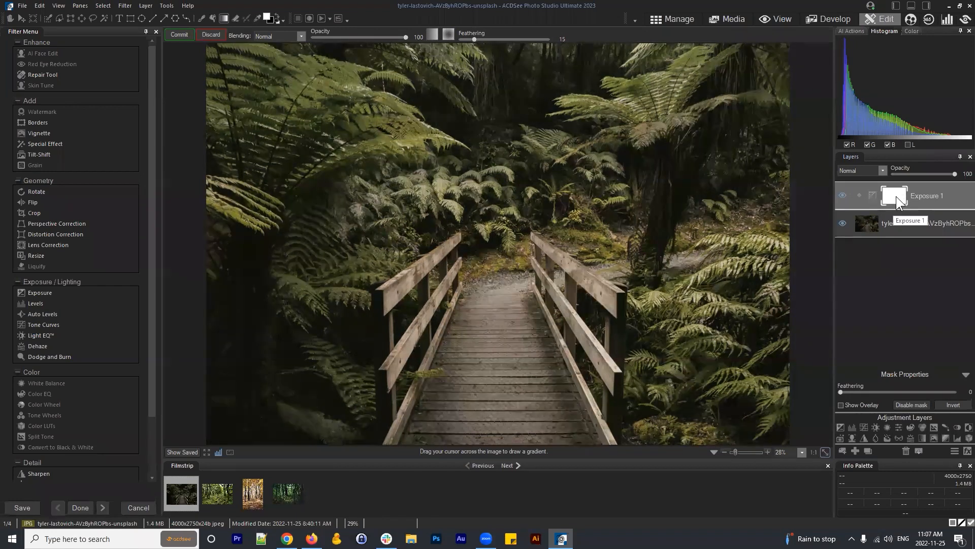
# Step: Draw a black radial gradient on the white mask, centre it slightly tilted over the far end of the bridge, and commit it
pyautogui.click(928, 194)
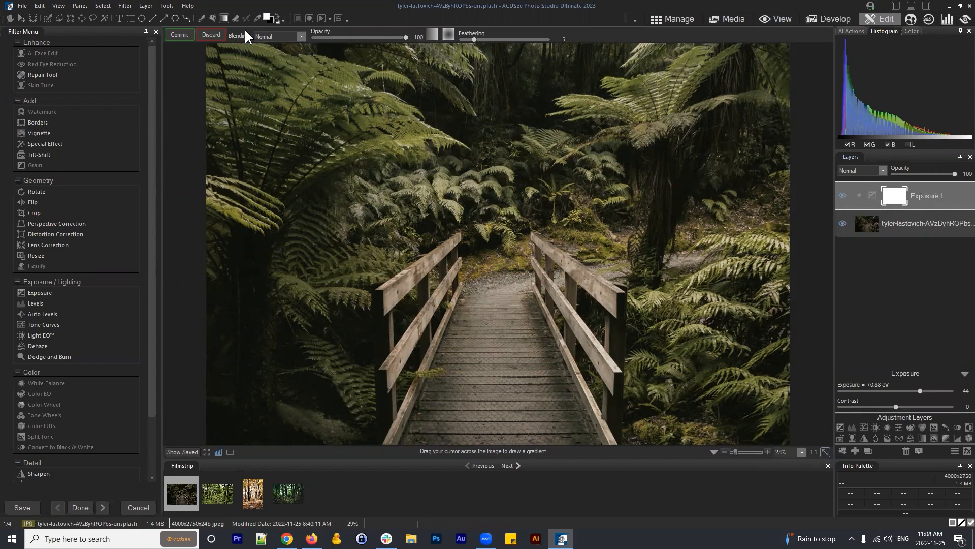
pyautogui.click(277, 14)
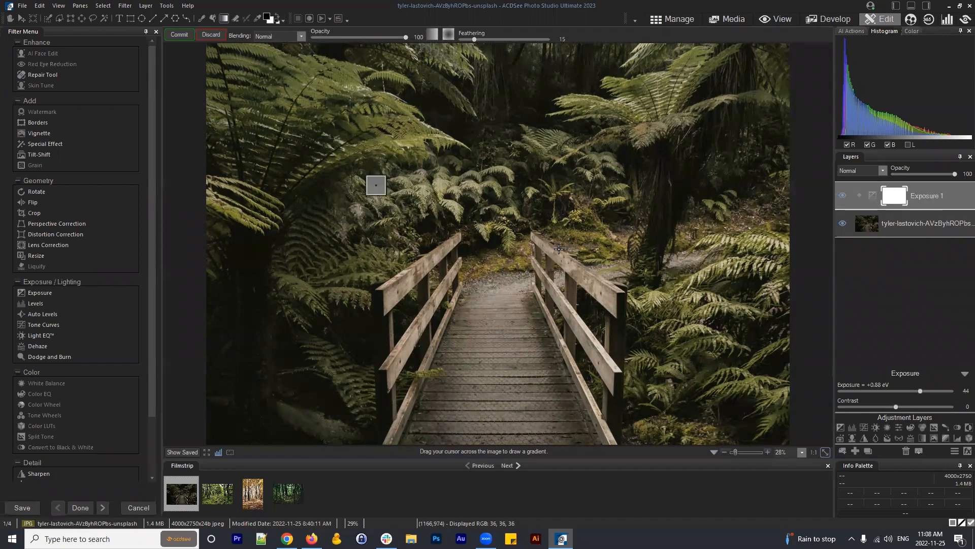
pyautogui.moveTo(376, 185); pyautogui.dragTo(575, 279)
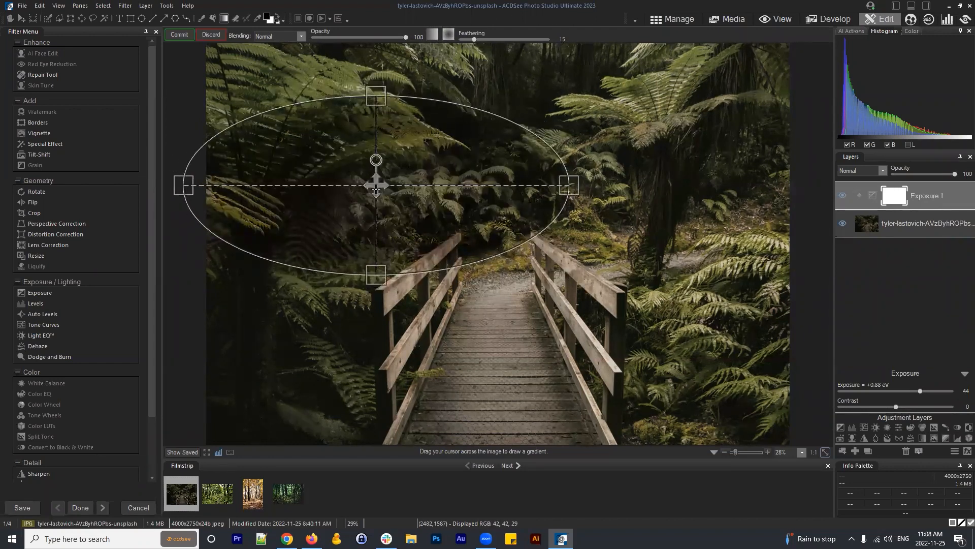
pyautogui.moveTo(376, 185); pyautogui.dragTo(500, 236)
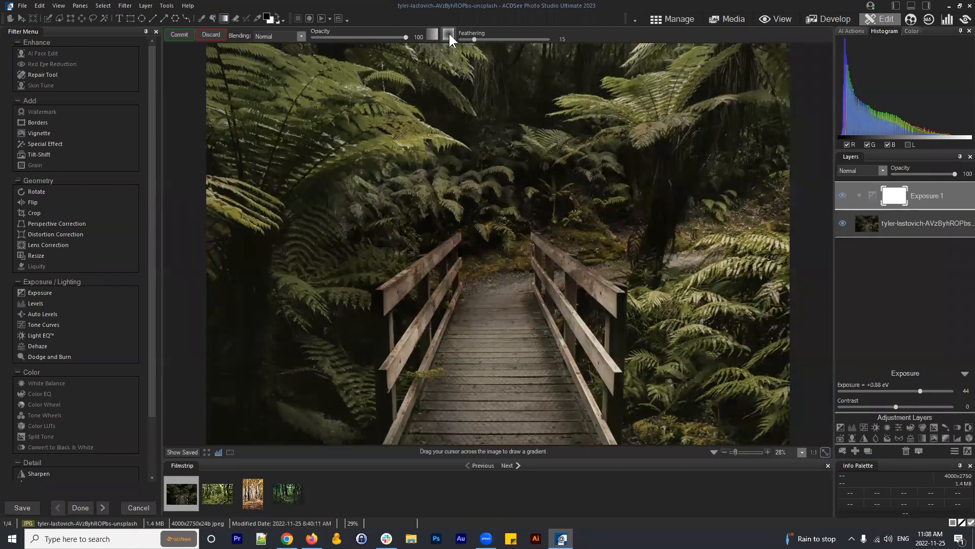
pyautogui.moveTo(500, 237); pyautogui.dragTo(503, 212)
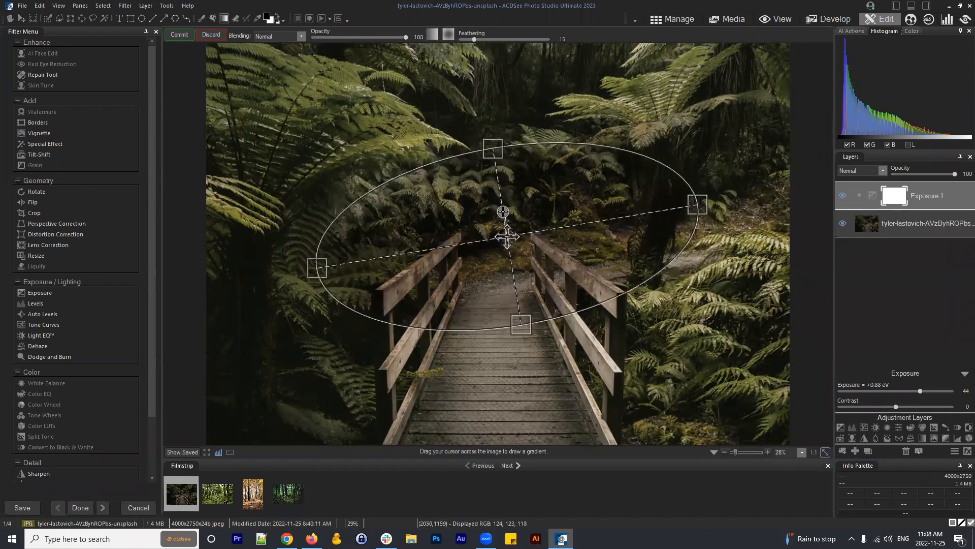
pyautogui.click(182, 35)
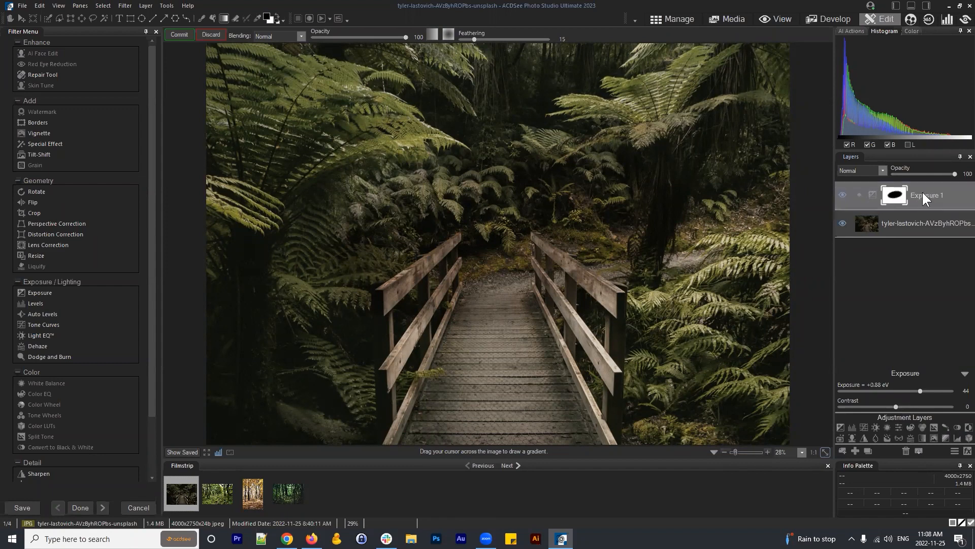
# Step: Invert the exposure layer's mask so the exposure change applies only inside the ellipse, and reselect the layer's exposure settings
pyautogui.rightClick(896, 192)
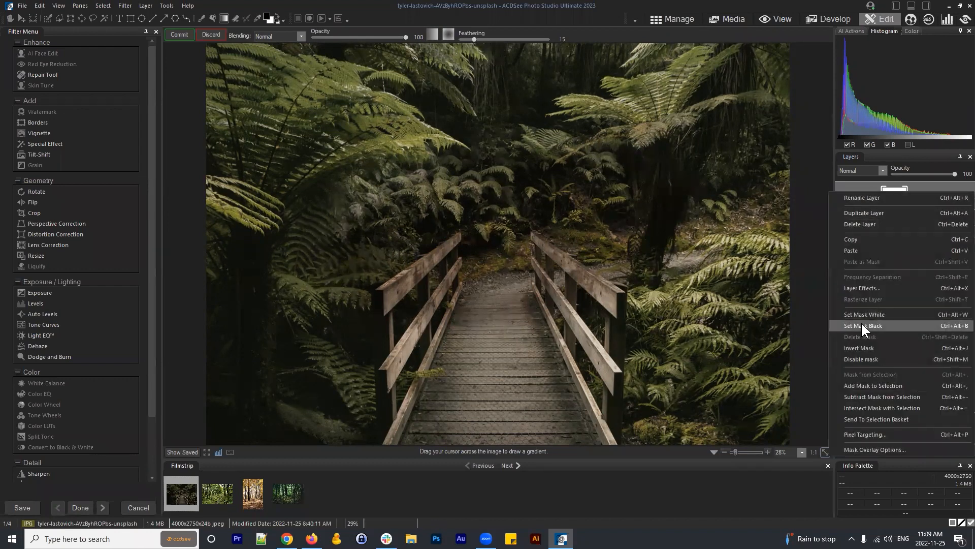
pyautogui.click(939, 186)
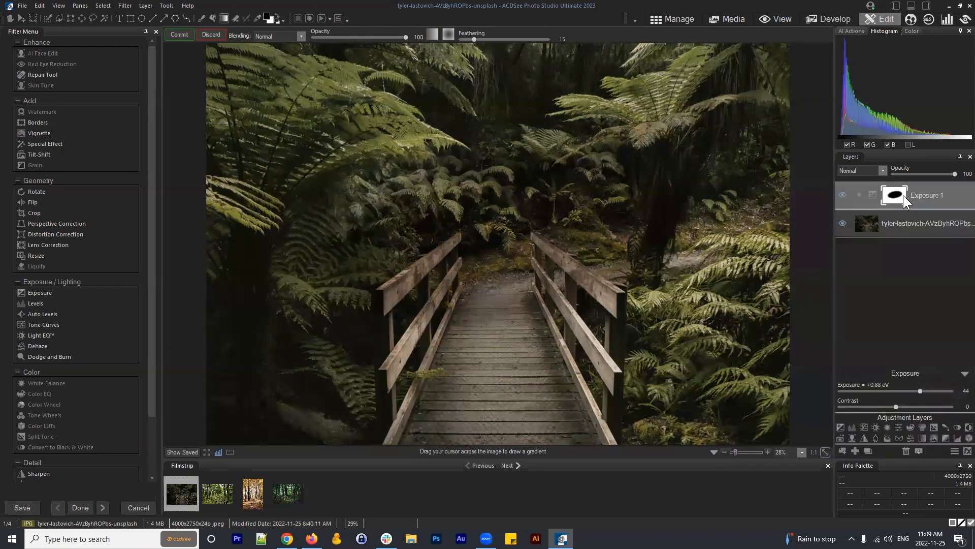
pyautogui.click(903, 194)
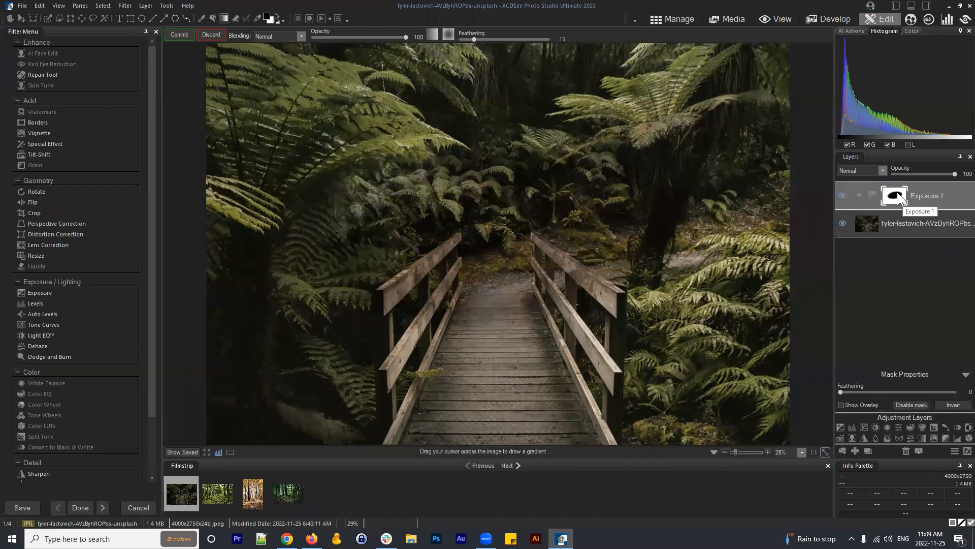
pyautogui.click(949, 405)
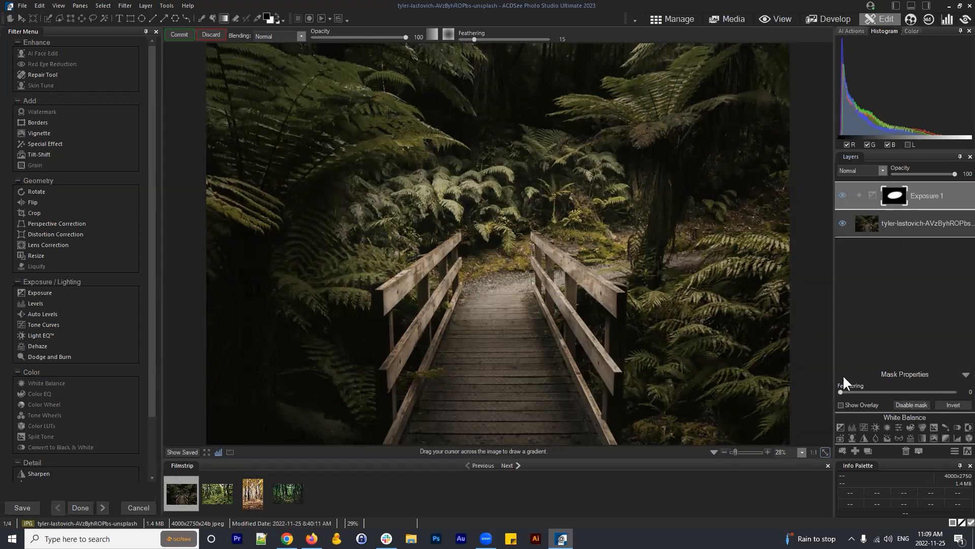
pyautogui.click(921, 195)
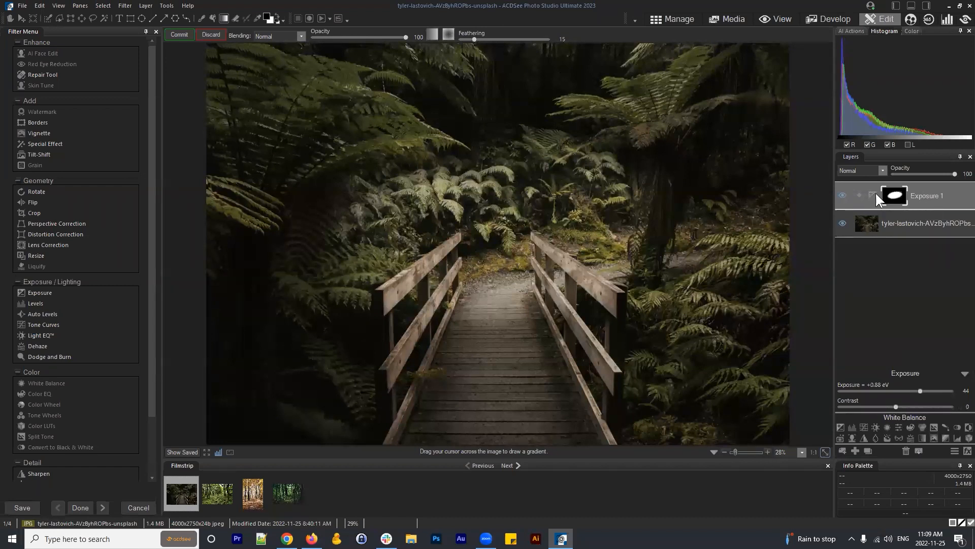
# Step: Set the exposure layer's mask feathering to 62 and its exposure to +0.62 eV
pyautogui.click(909, 390)
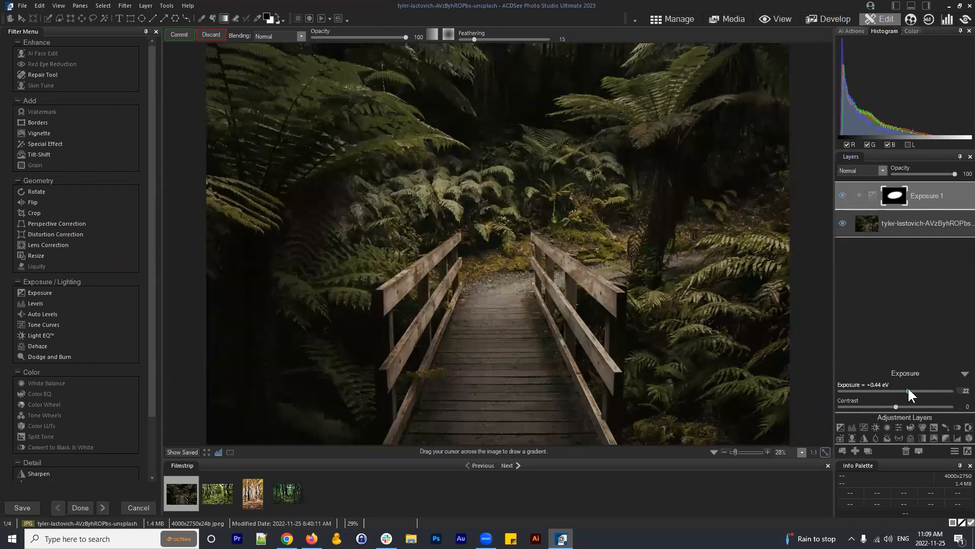
pyautogui.click(893, 197)
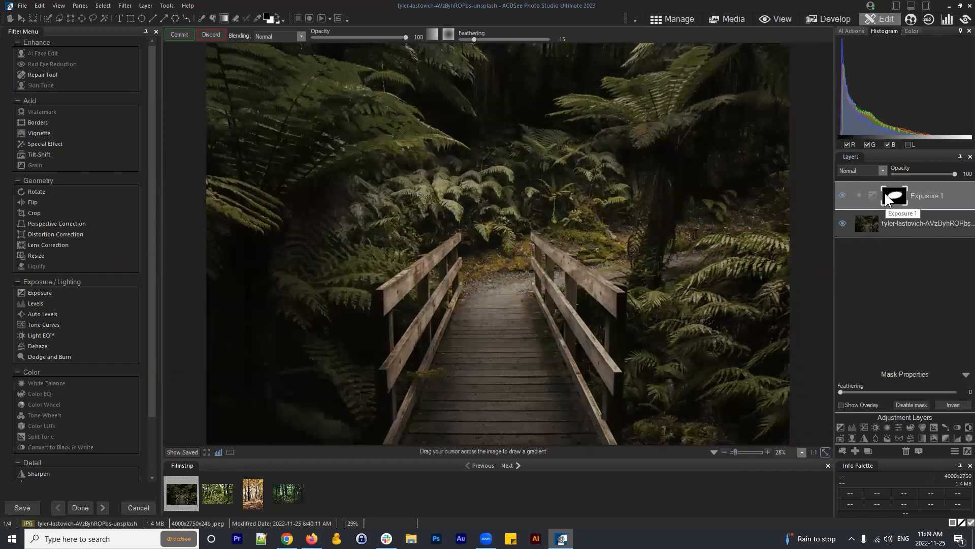
pyautogui.moveTo(846, 391); pyautogui.dragTo(904, 394)
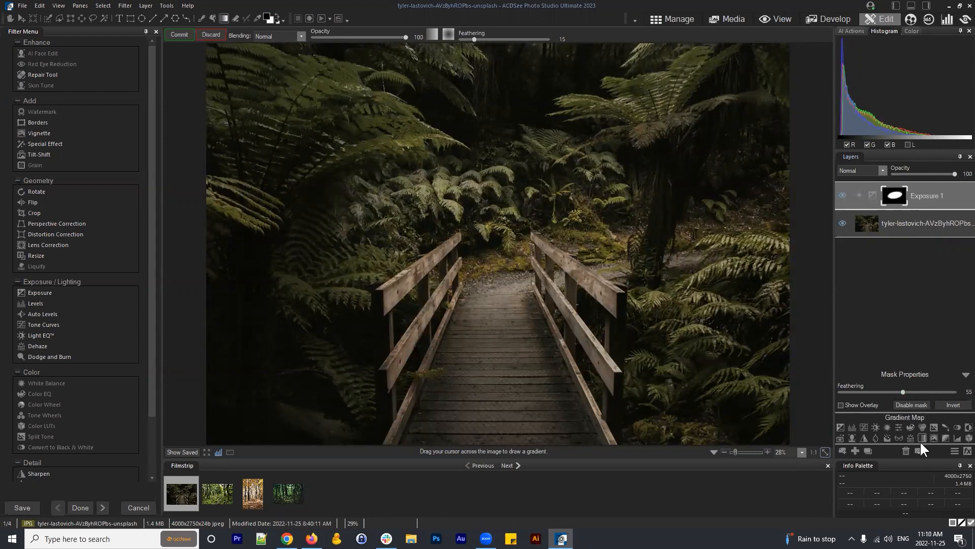
pyautogui.moveTo(904, 392); pyautogui.dragTo(911, 392)
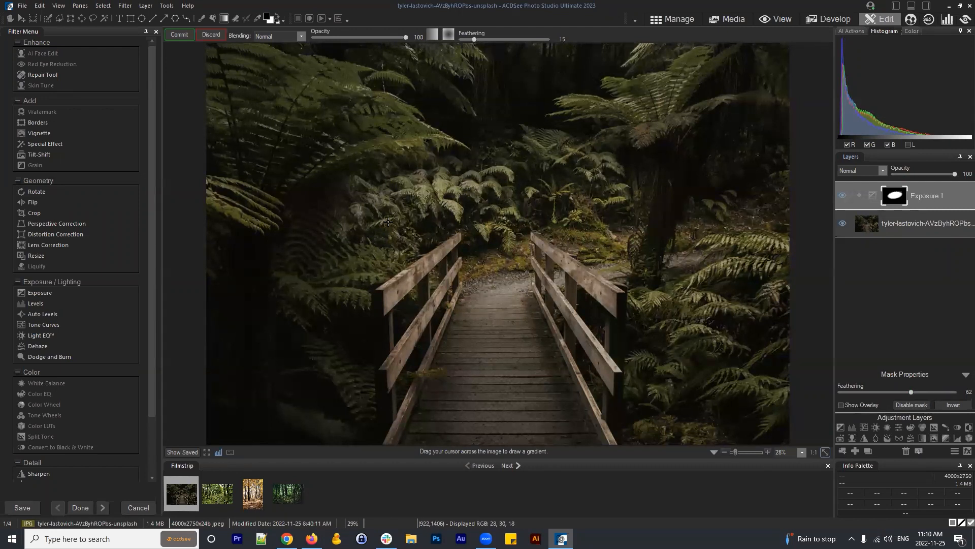
pyautogui.click(933, 196)
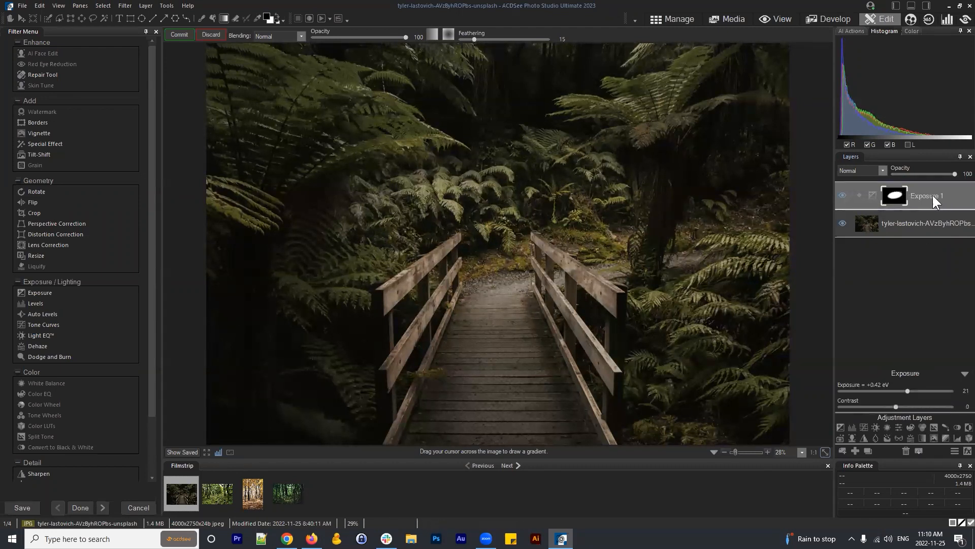
pyautogui.moveTo(908, 391); pyautogui.dragTo(913, 391)
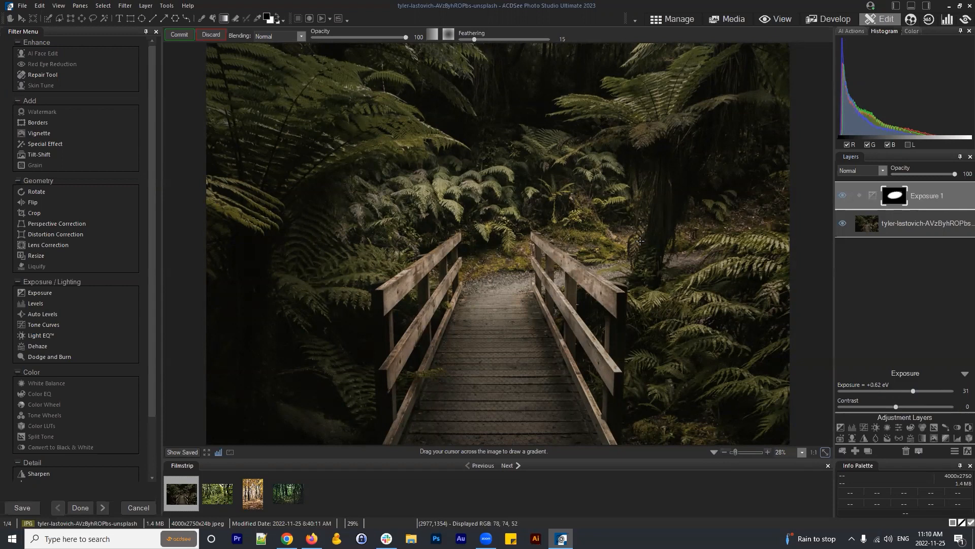
# Step: Save the layered image as a new file named editedfile in ACDC format in the Nov 11 Workshop folder
pyautogui.click(22, 6)
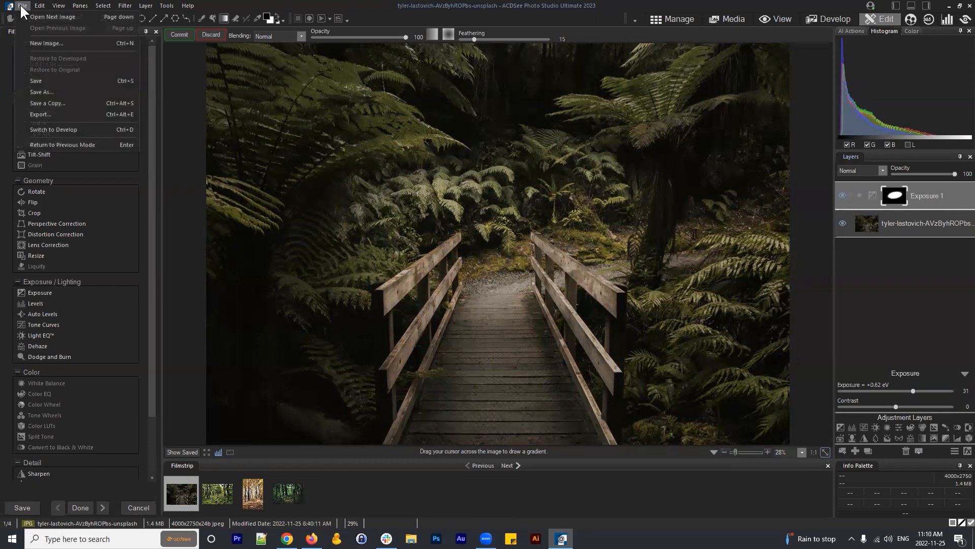
pyautogui.click(44, 92)
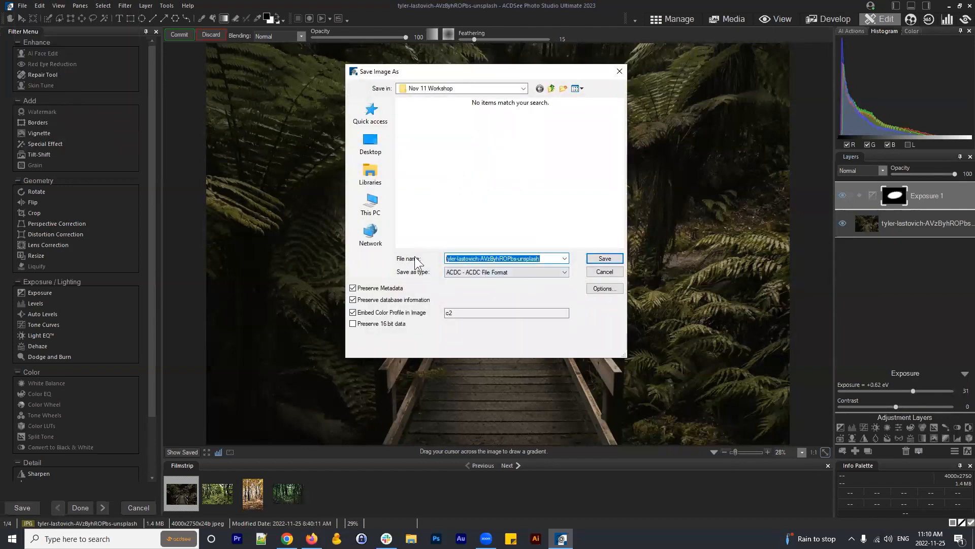
pyautogui.write('editedfile')
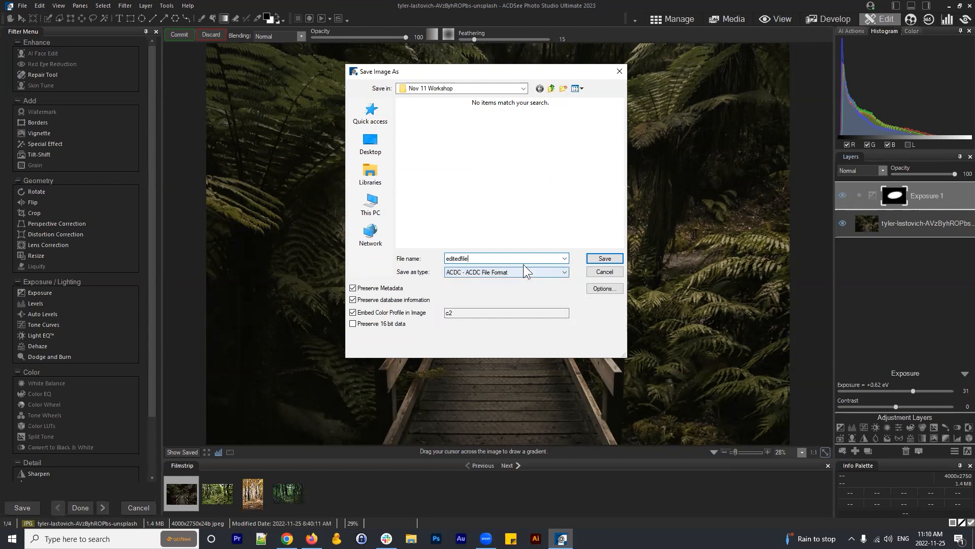
pyautogui.click(605, 259)
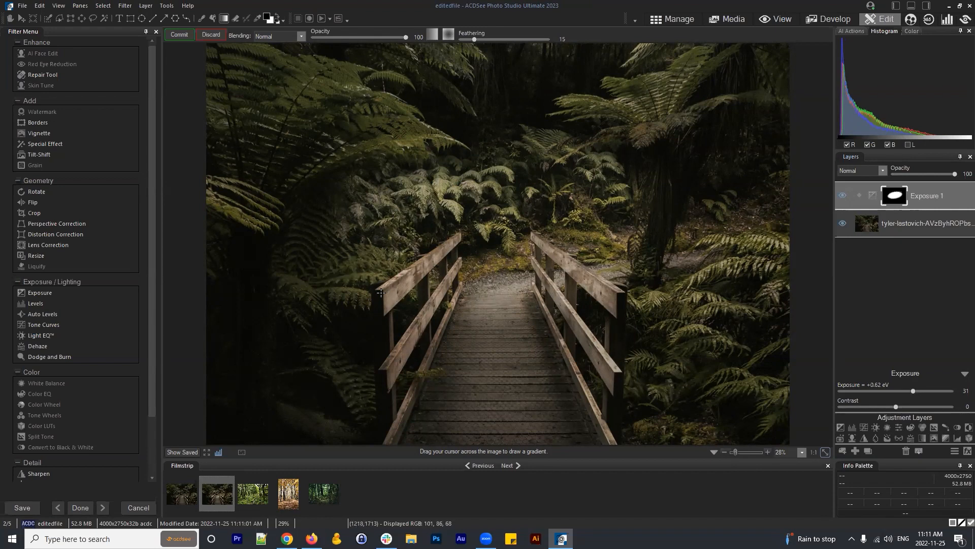
# Step: Open the original bridge JPG from the folder in Develop mode and collapse the Color EQ group
pyautogui.click(674, 18)
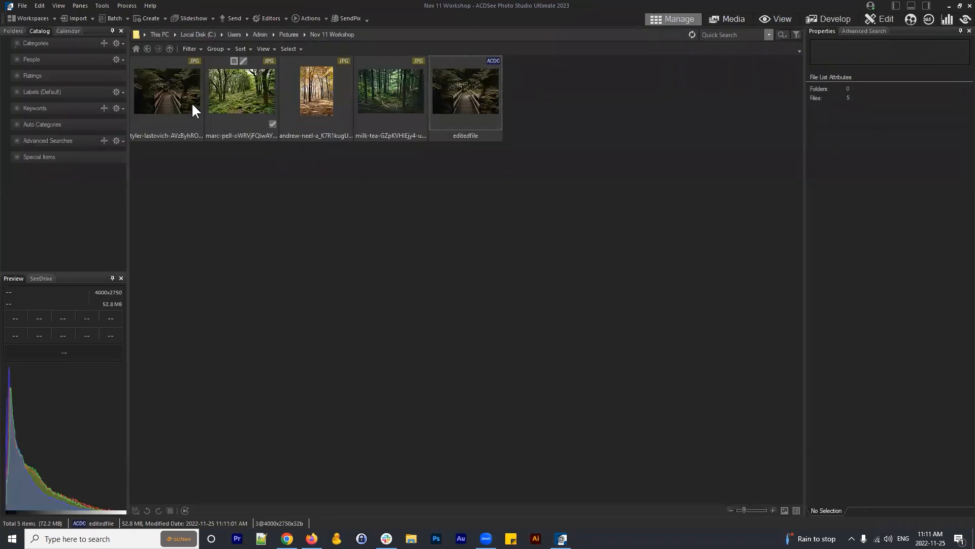
pyautogui.click(184, 101)
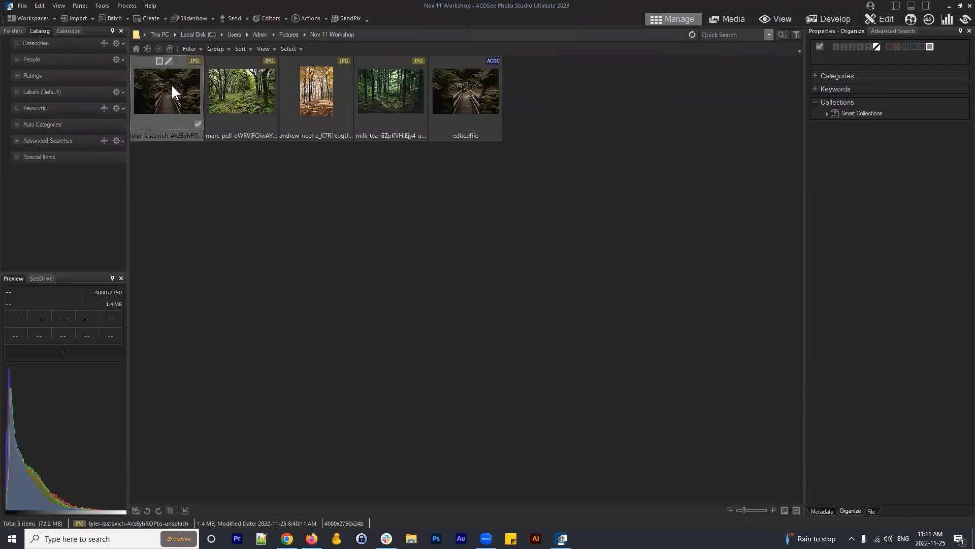
pyautogui.click(826, 19)
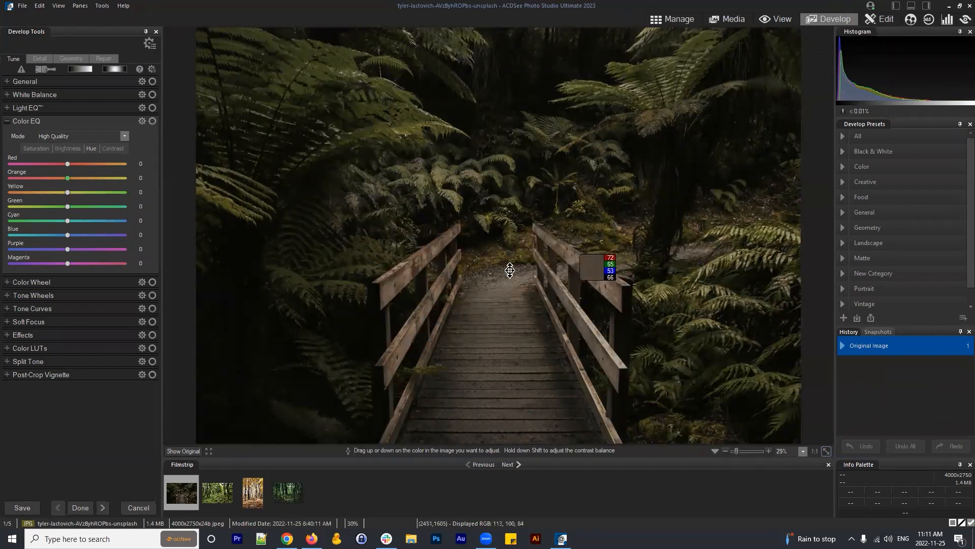
pyautogui.click(7, 121)
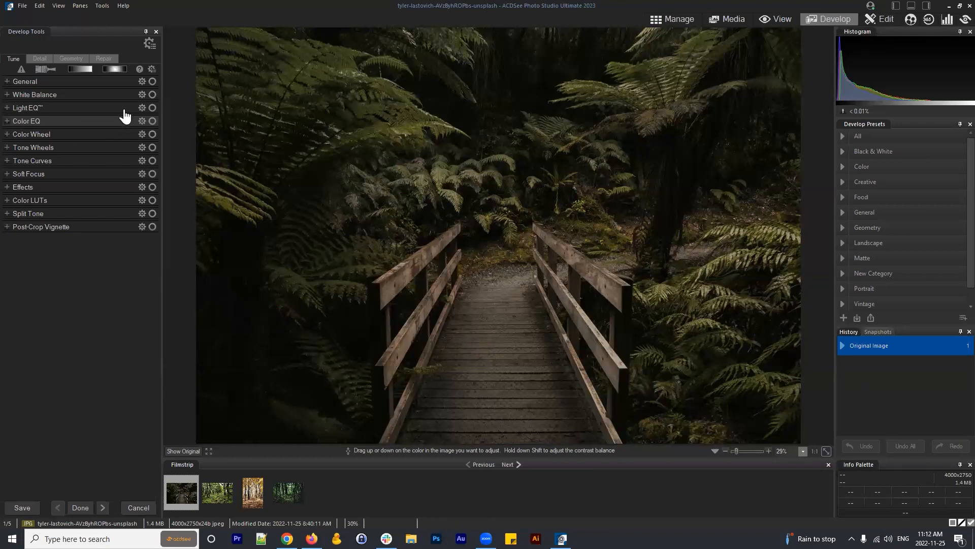
# Step: Add a radial gradient, widen and flatten its ellipse, and centre it slightly tilted over the far end of the bridge
pyautogui.click(115, 69)
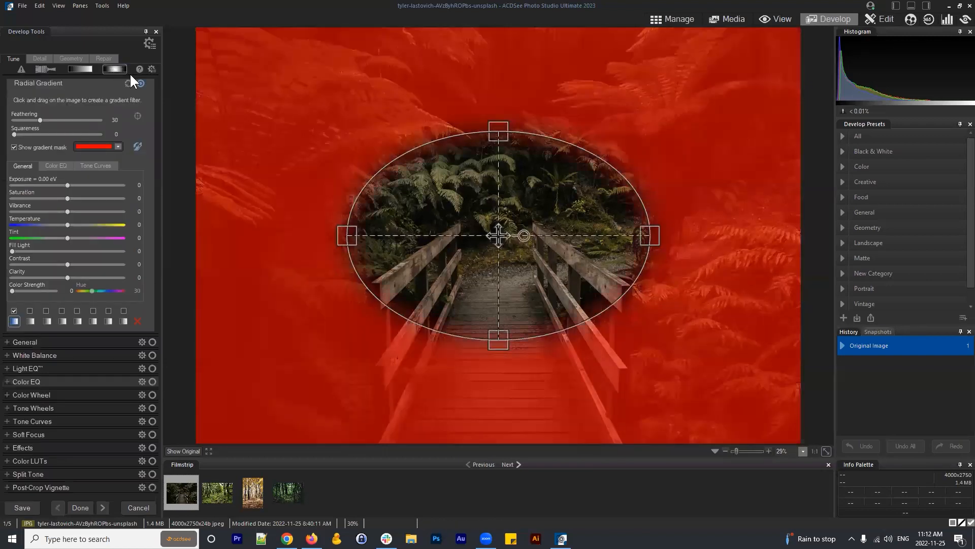
pyautogui.moveTo(497, 227); pyautogui.dragTo(500, 217)
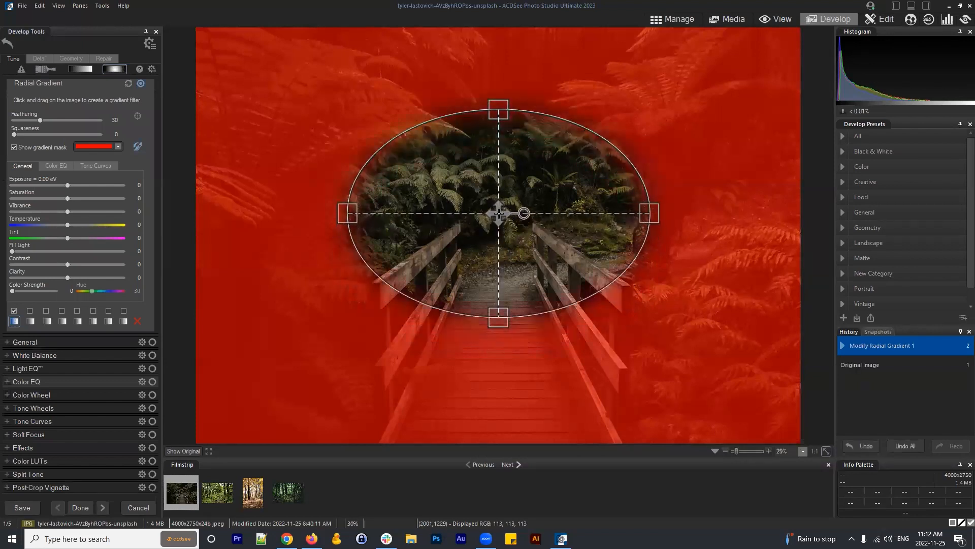
pyautogui.moveTo(650, 217); pyautogui.dragTo(690, 219)
pyautogui.moveTo(500, 113); pyautogui.dragTo(501, 133)
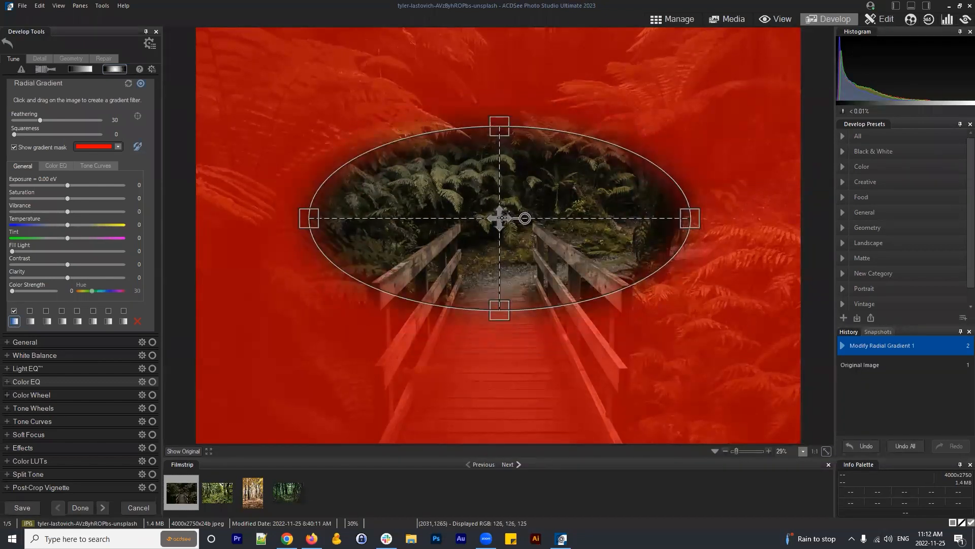
pyautogui.moveTo(500, 218); pyautogui.dragTo(543, 230)
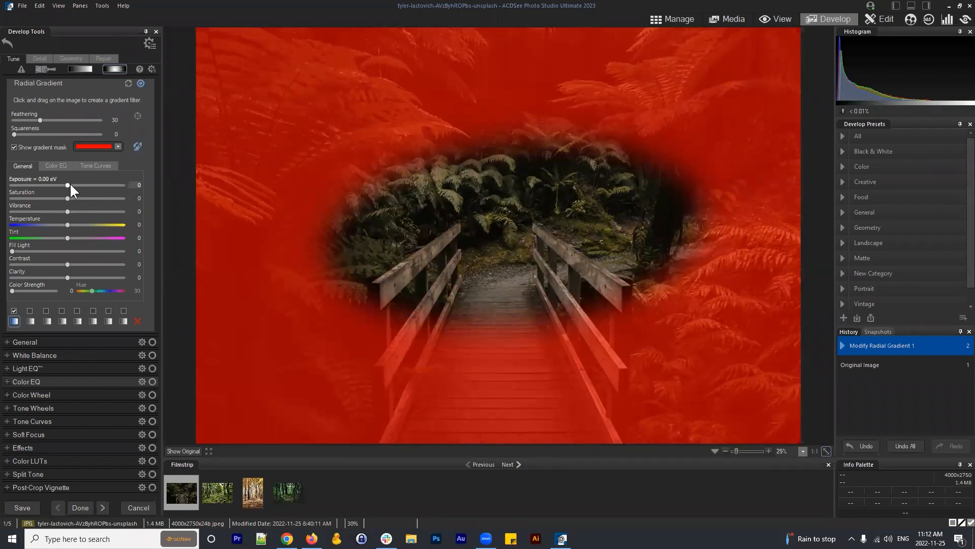
# Step: Invert the radial gradient so its adjustment applies inside the ellipse, and set its exposure to +0.75 eV
pyautogui.moveTo(69, 182); pyautogui.dragTo(88, 186)
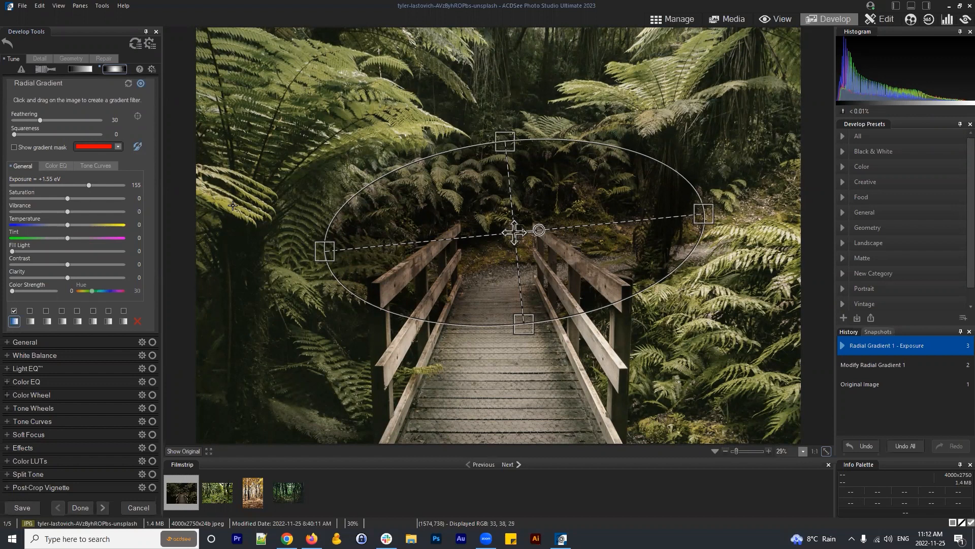
pyautogui.click(138, 146)
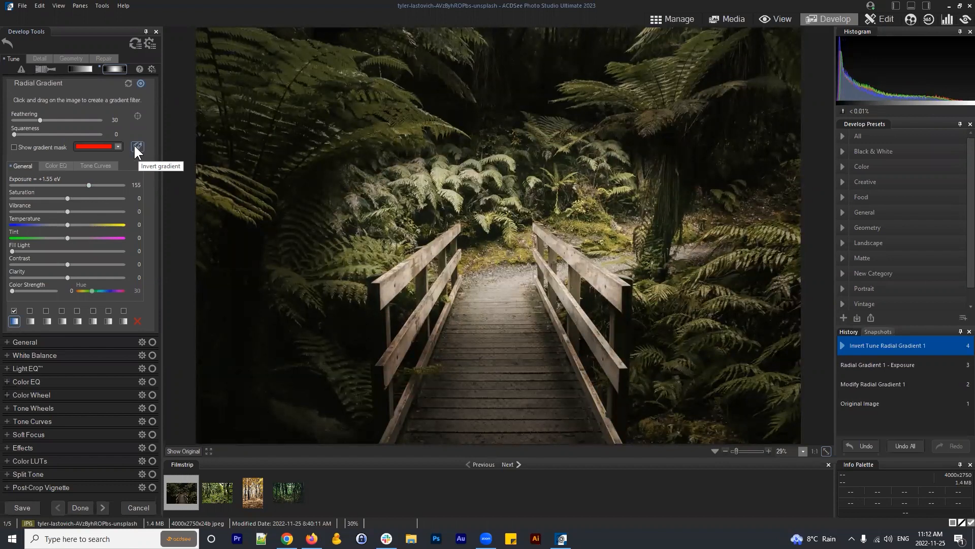
pyautogui.moveTo(88, 185); pyautogui.dragTo(77, 185)
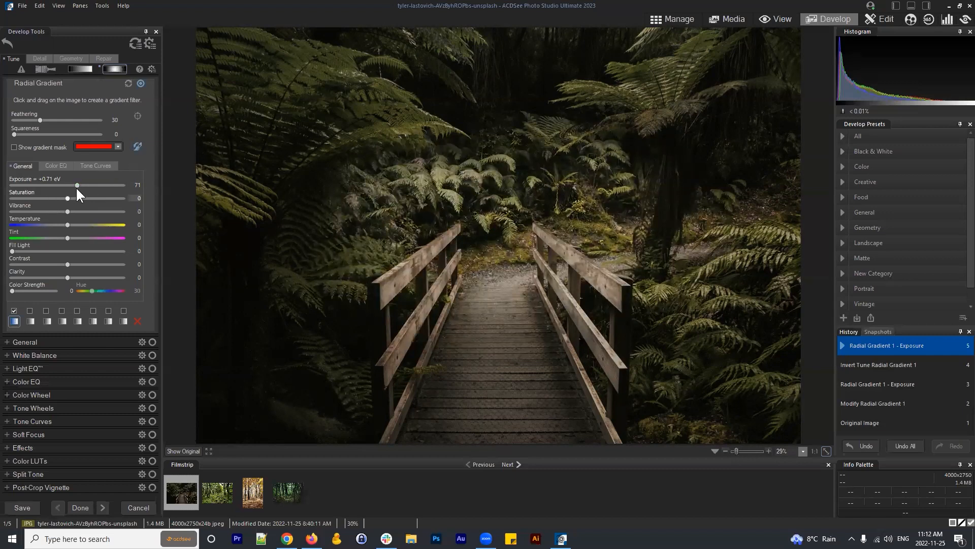
pyautogui.moveTo(75, 187); pyautogui.dragTo(78, 184)
# Step: Nudge the gradient ellipse slightly, make it a little taller, and set its feathering to 52
pyautogui.moveTo(515, 233); pyautogui.dragTo(513, 232)
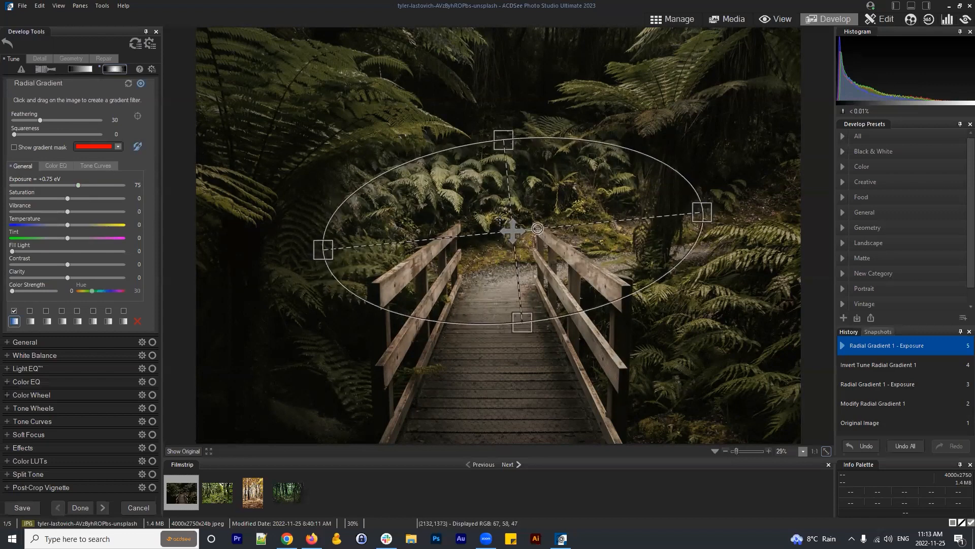
pyautogui.moveTo(503, 136)
pyautogui.mouseDown()
pyautogui.moveTo(502, 121)
pyautogui.moveTo(508, 127)
pyautogui.mouseUp()
pyautogui.moveTo(41, 120); pyautogui.dragTo(53, 120)
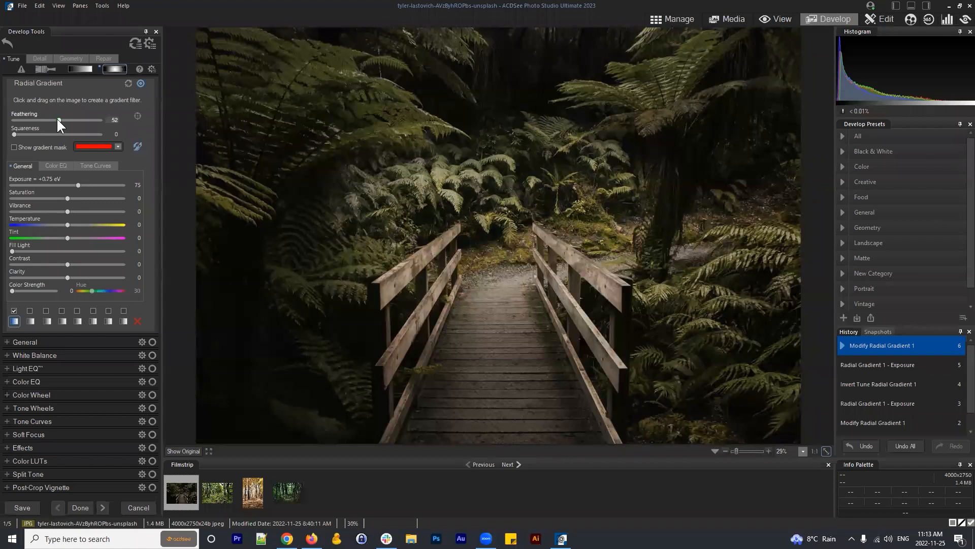
pyautogui.moveTo(513, 230)
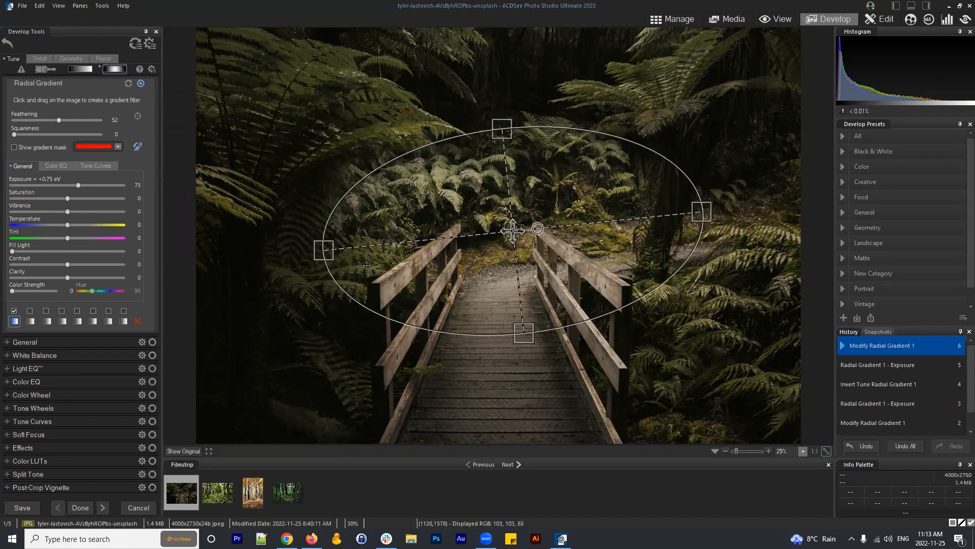
# Step: Glance at the Develop Brush settings, return to the radial gradient, and switch it off and on to compare the photo with and without it
pyautogui.click(46, 69)
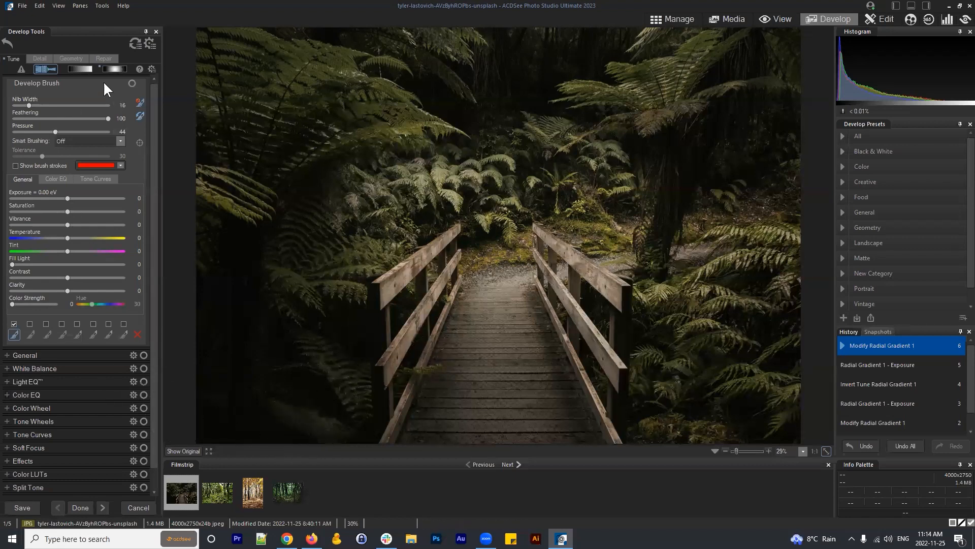
pyautogui.click(115, 68)
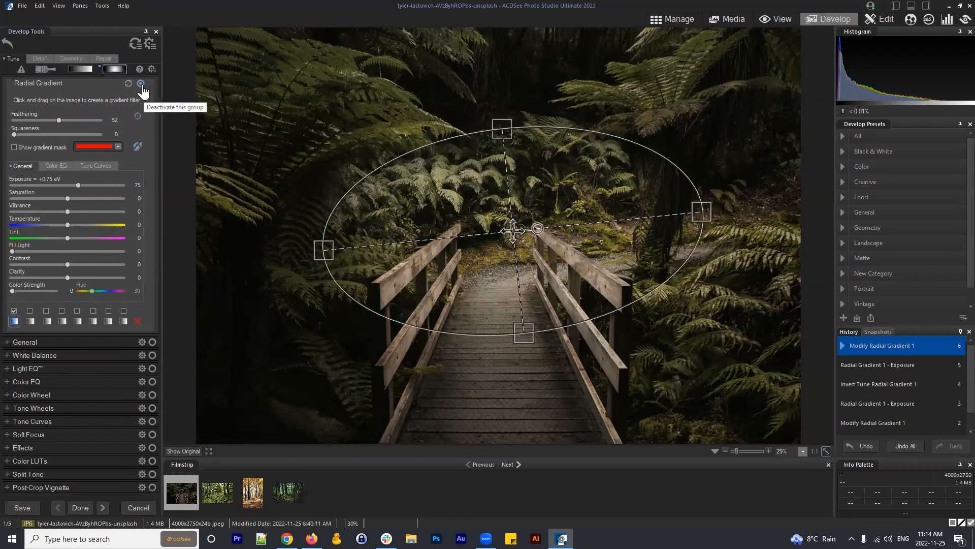
pyautogui.click(141, 84)
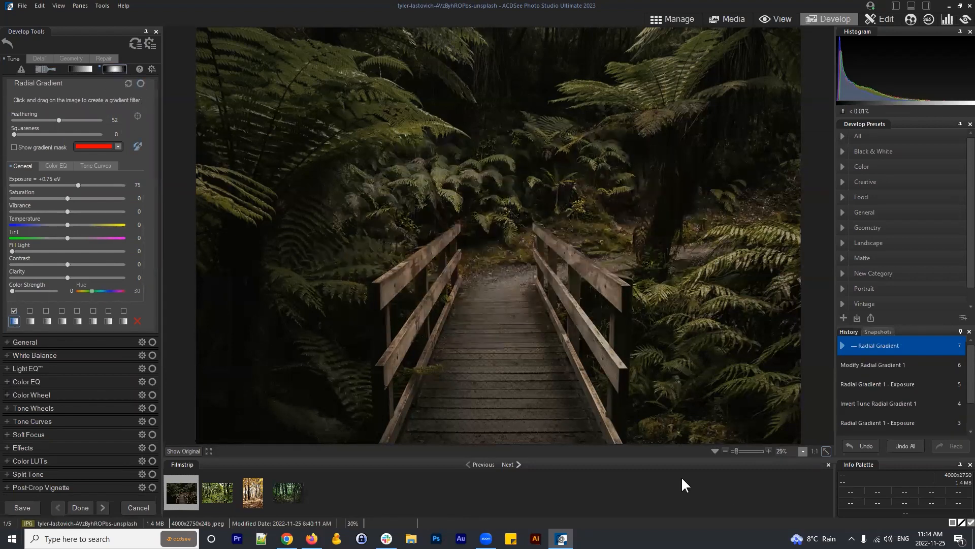
pyautogui.moveTo(599, 237)
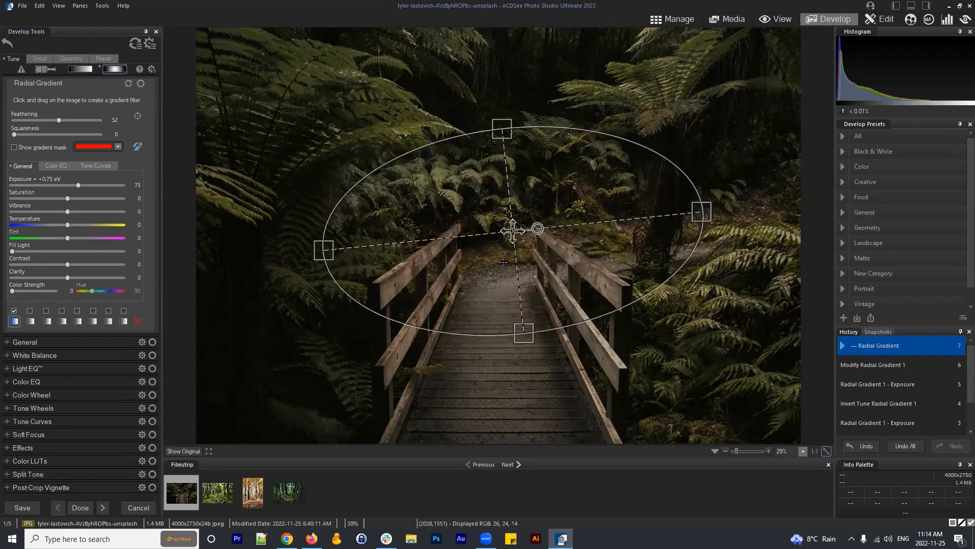
pyautogui.click(141, 84)
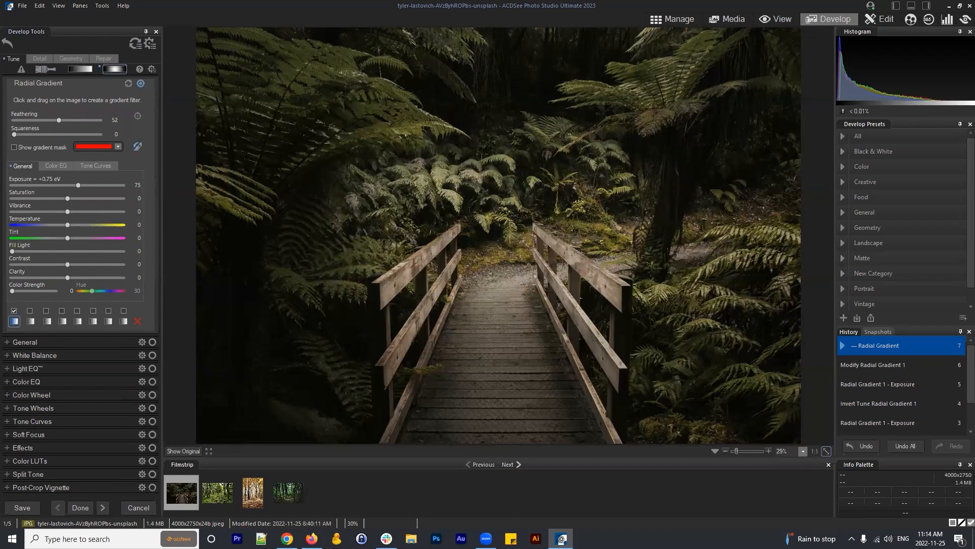
# Step: Return to Manage mode, saving the changes to the developed bridge photo, and clear the file selection
pyautogui.click(666, 16)
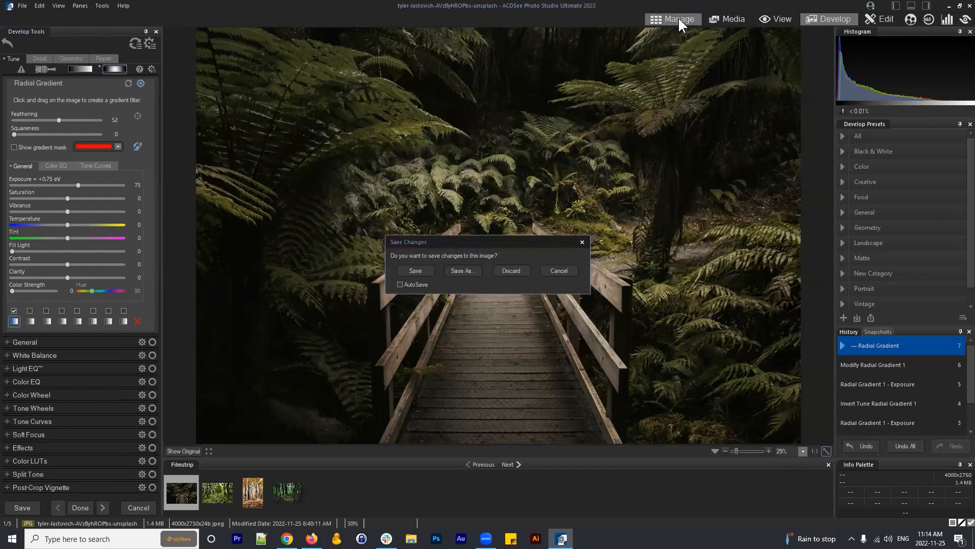
pyautogui.click(415, 271)
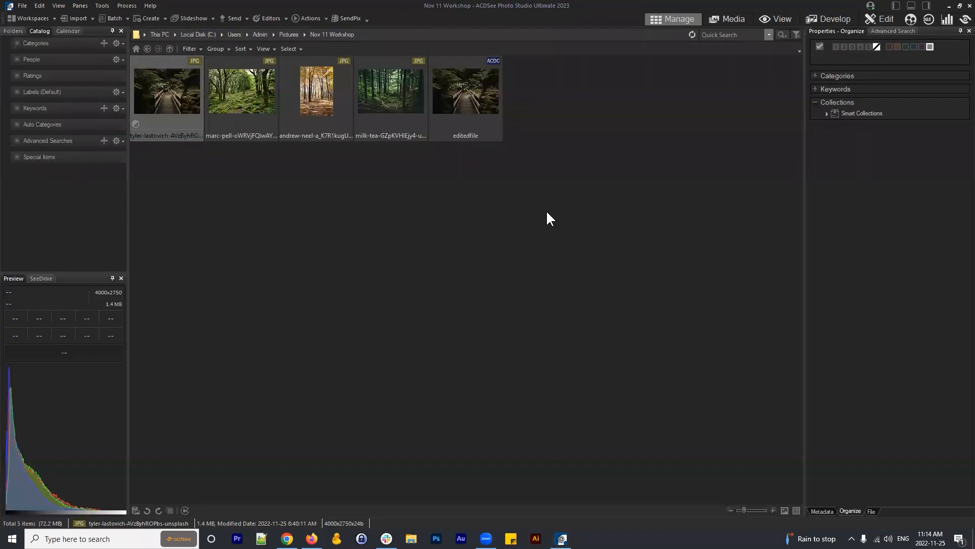
pyautogui.click(535, 237)
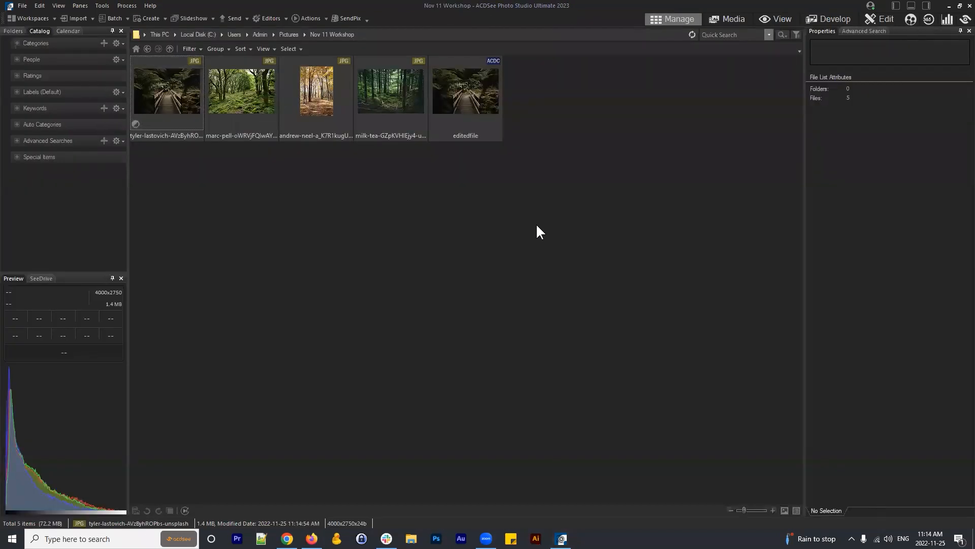
# Step: Compare the developed bridge JPG's thumbnail and developed marker with the other files in the folder
pyautogui.click(172, 91)
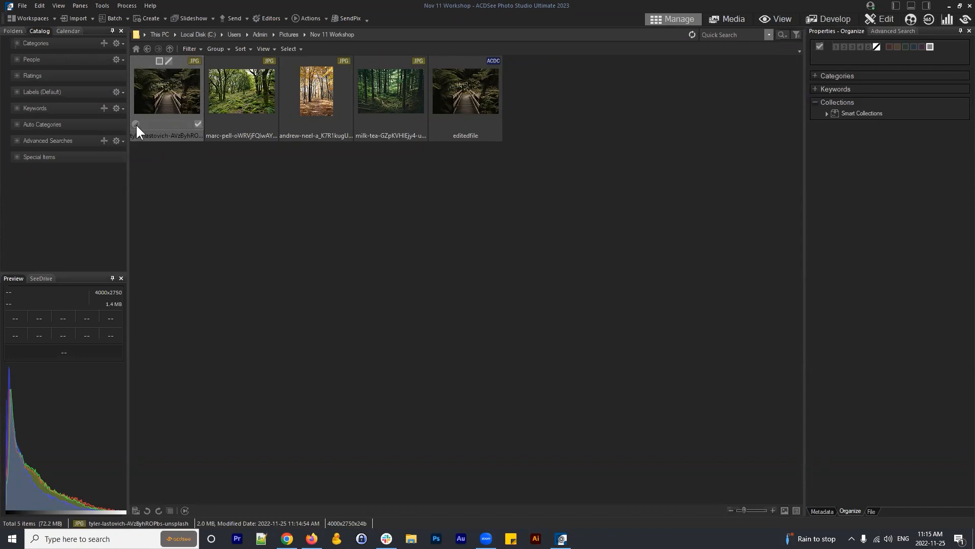
pyautogui.click(253, 79)
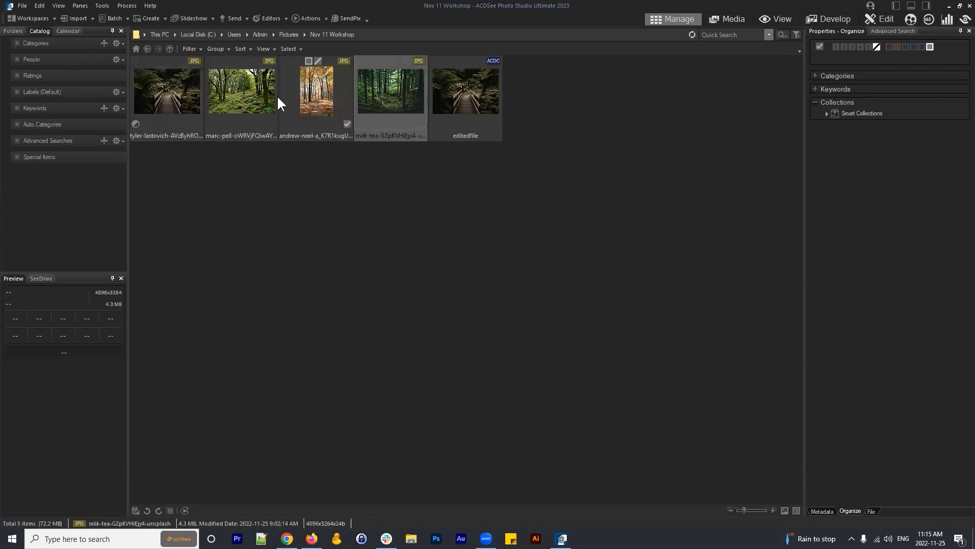
pyautogui.click(175, 98)
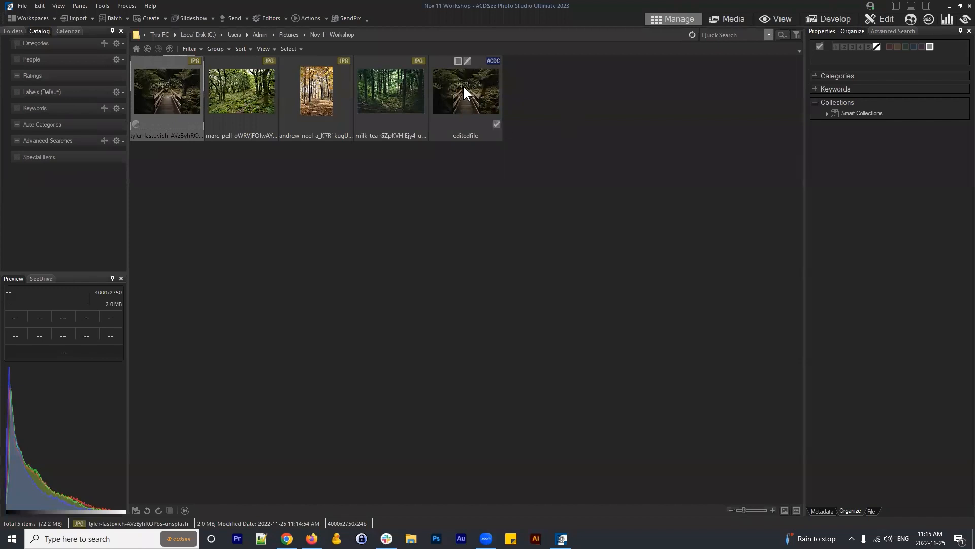
# Step: Place editedfile directly after the original bridge JPG in the folder and open it in Edit mode
pyautogui.moveTo(464, 107); pyautogui.dragTo(229, 89)
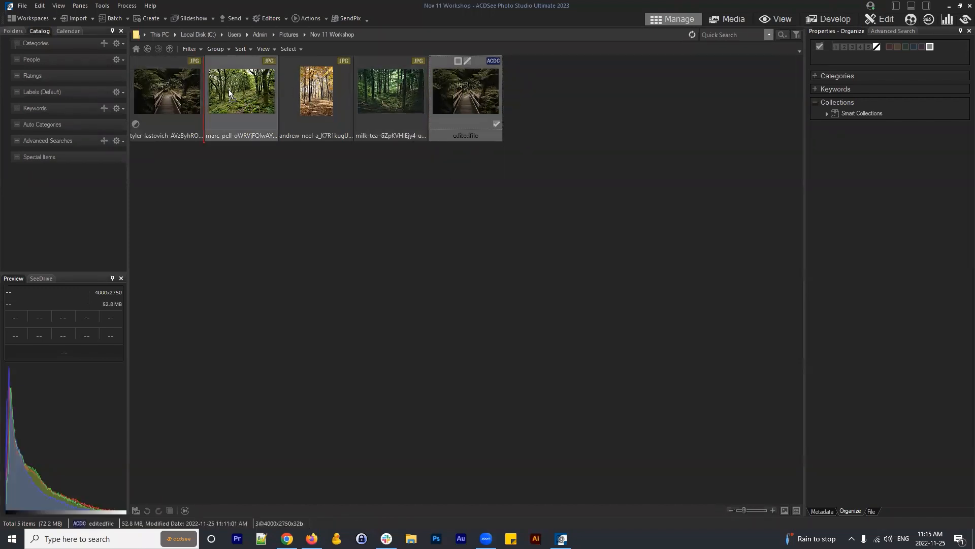
pyautogui.click(249, 84)
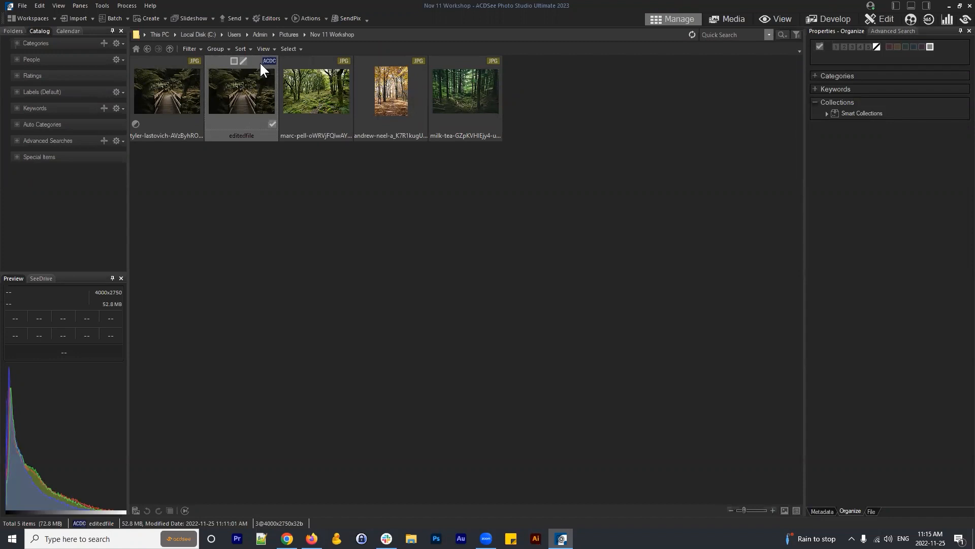
pyautogui.click(877, 18)
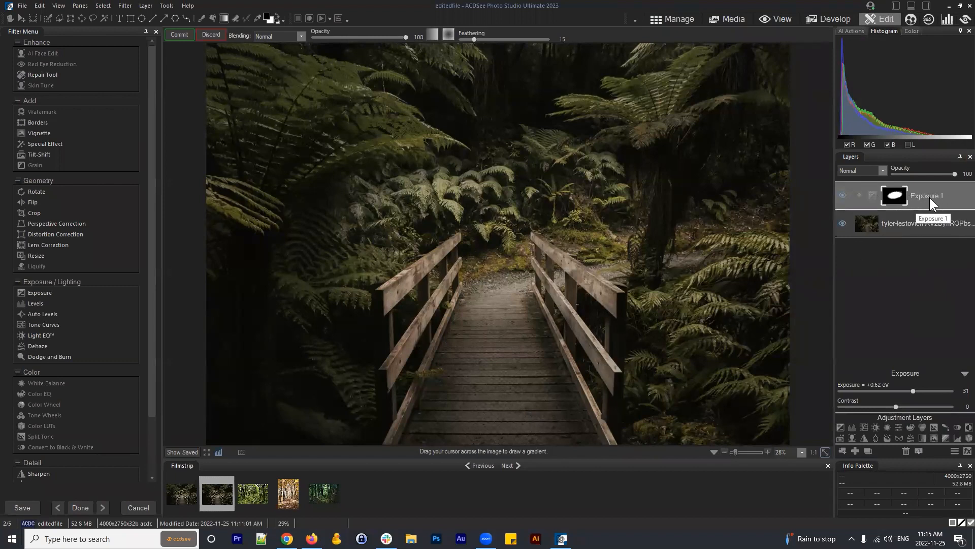
# Step: Switch the Exposure 1 layer off and on to compare, and demonstrate its exposure adjustment with small changes
pyautogui.click(841, 195)
pyautogui.click(843, 195)
pyautogui.moveTo(910, 388)
pyautogui.mouseDown()
pyautogui.moveTo(943, 386)
pyautogui.moveTo(913, 389)
pyautogui.mouseUp()
pyautogui.moveTo(910, 390); pyautogui.dragTo(911, 390)
# Step: Create a selection on the original bridge photo layer from the HSL Saturation channel using Channel Selection
pyautogui.click(913, 224)
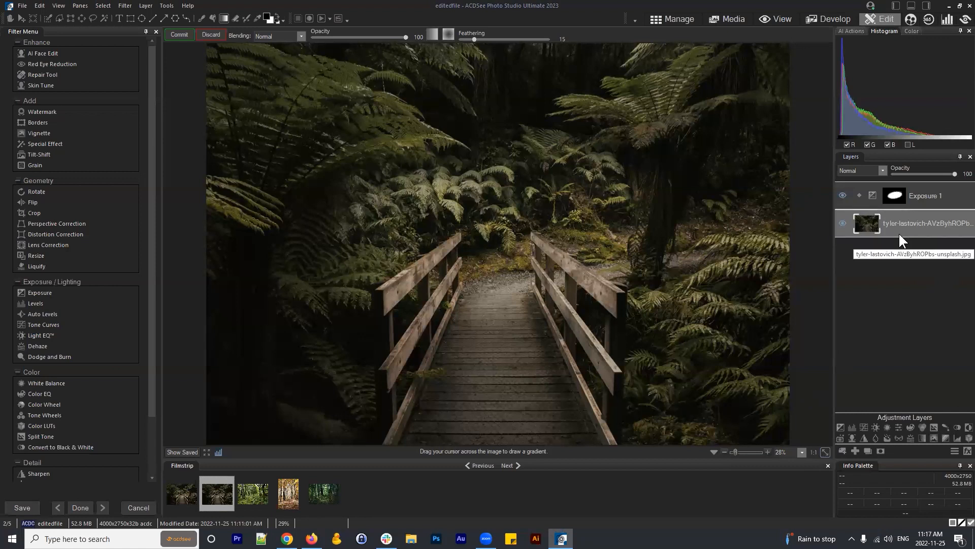
pyautogui.click(106, 5)
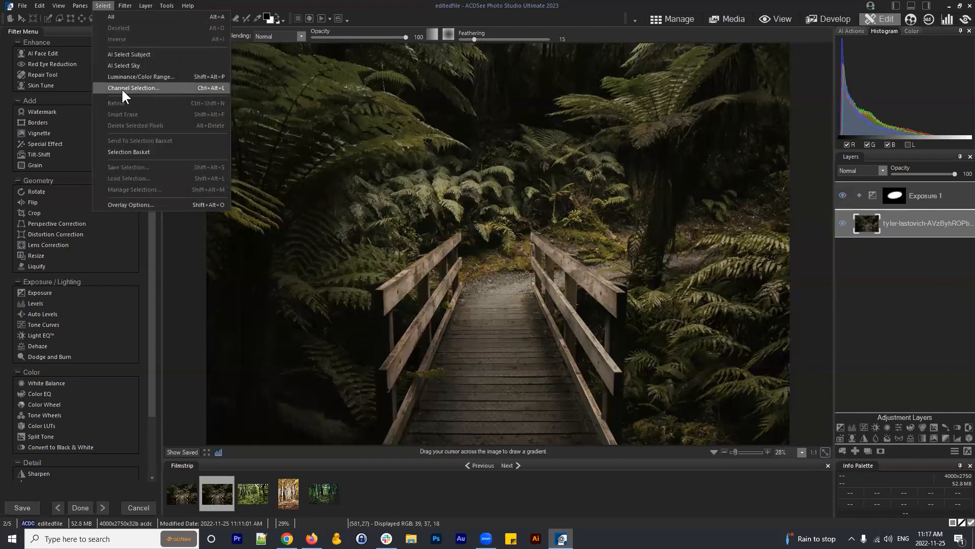
pyautogui.click(174, 91)
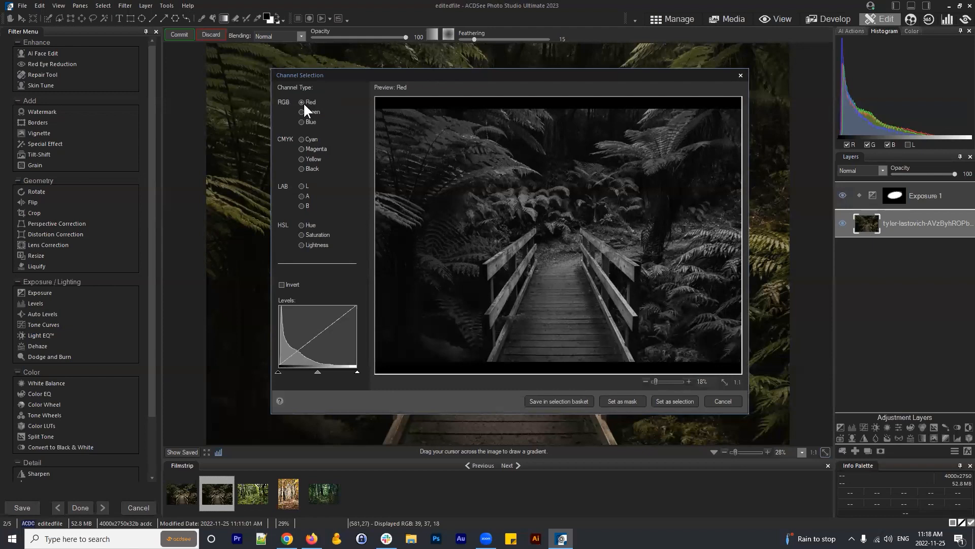
pyautogui.click(302, 234)
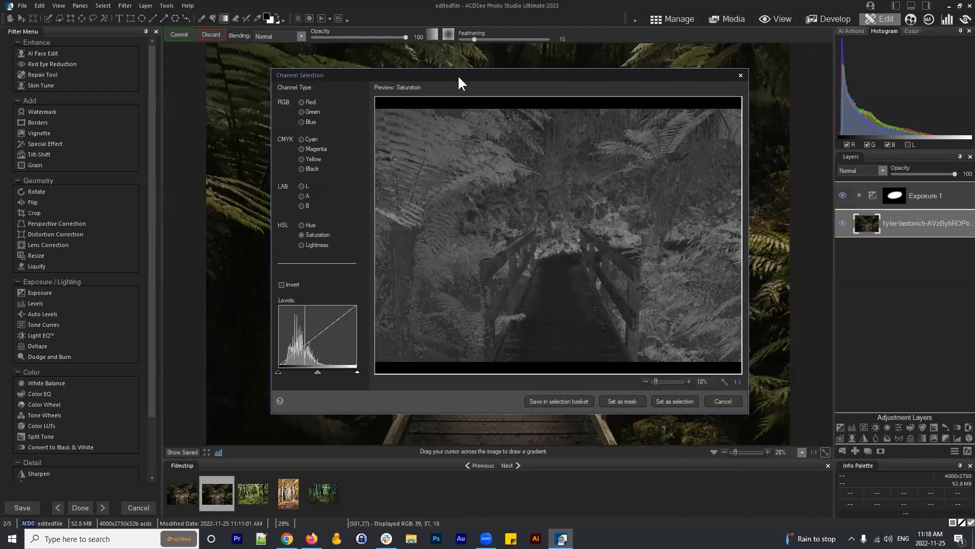
pyautogui.moveTo(458, 75); pyautogui.dragTo(428, 456)
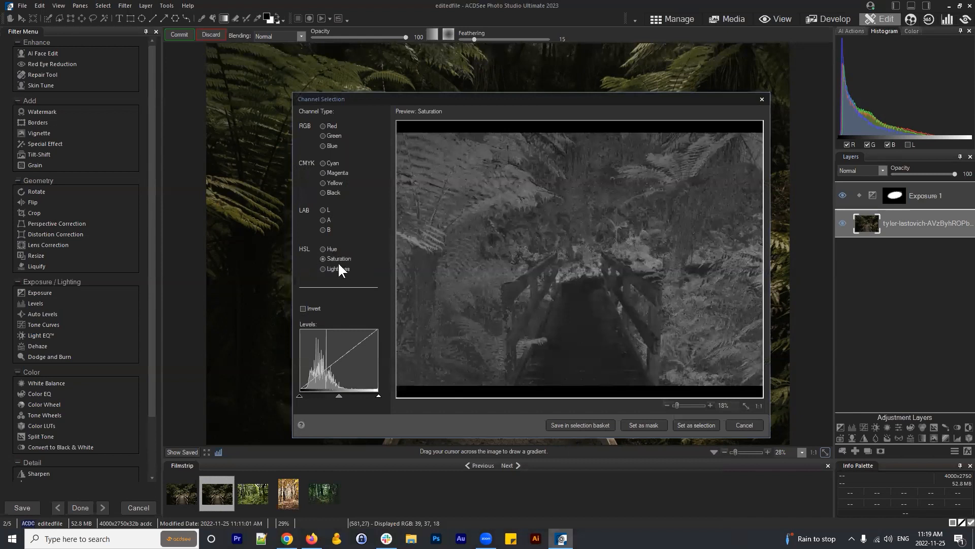
pyautogui.moveTo(441, 98); pyautogui.dragTo(407, 87)
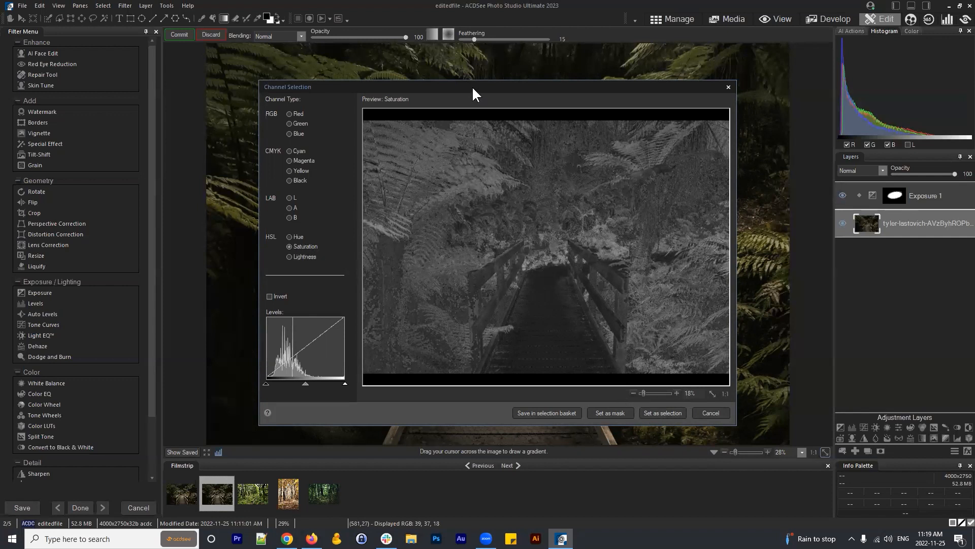
pyautogui.moveTo(470, 83); pyautogui.dragTo(444, 72)
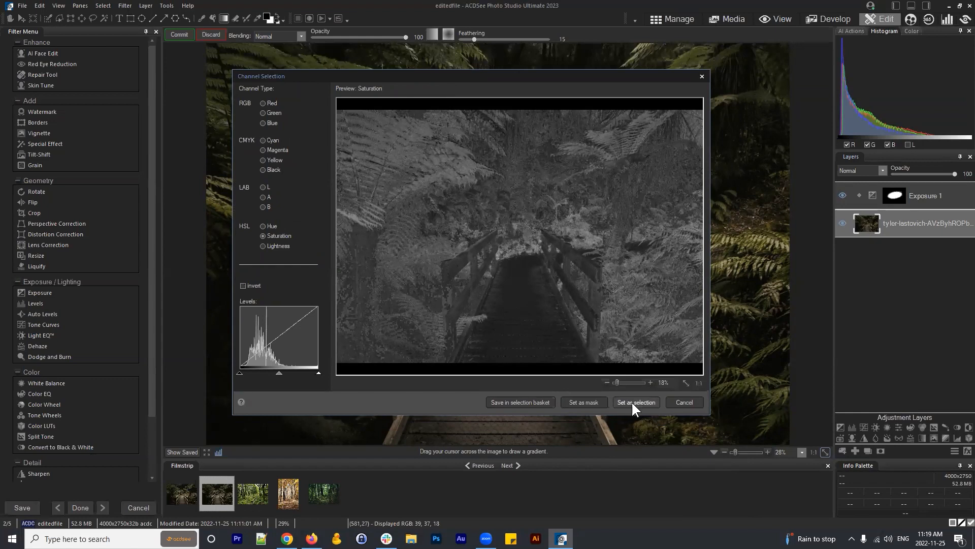
pyautogui.click(630, 401)
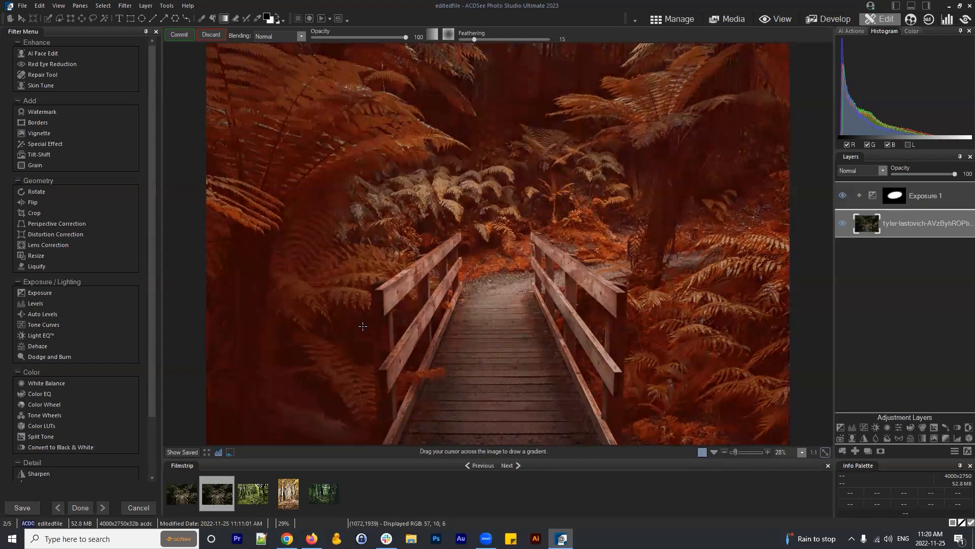
# Step: Change the selection overlay to Marching Ants
pyautogui.click(102, 6)
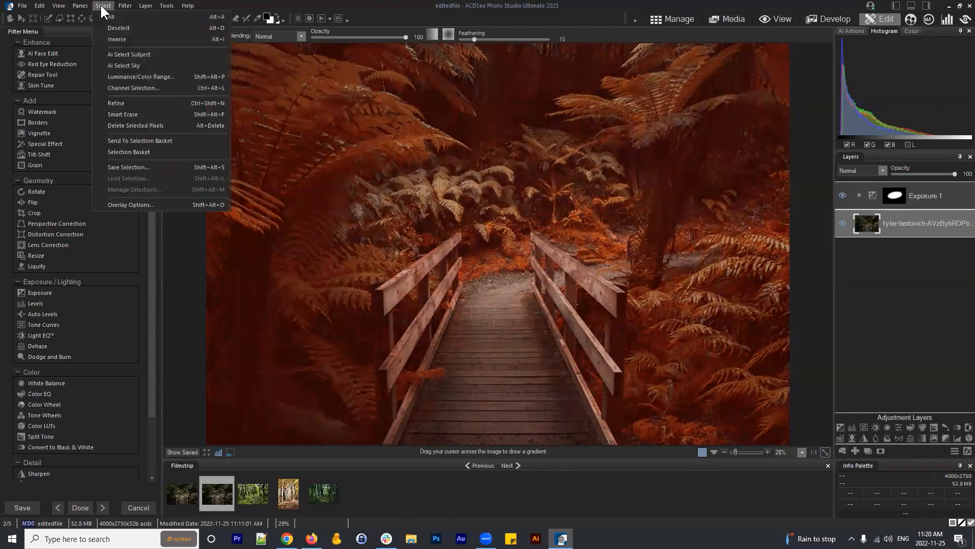
pyautogui.click(163, 203)
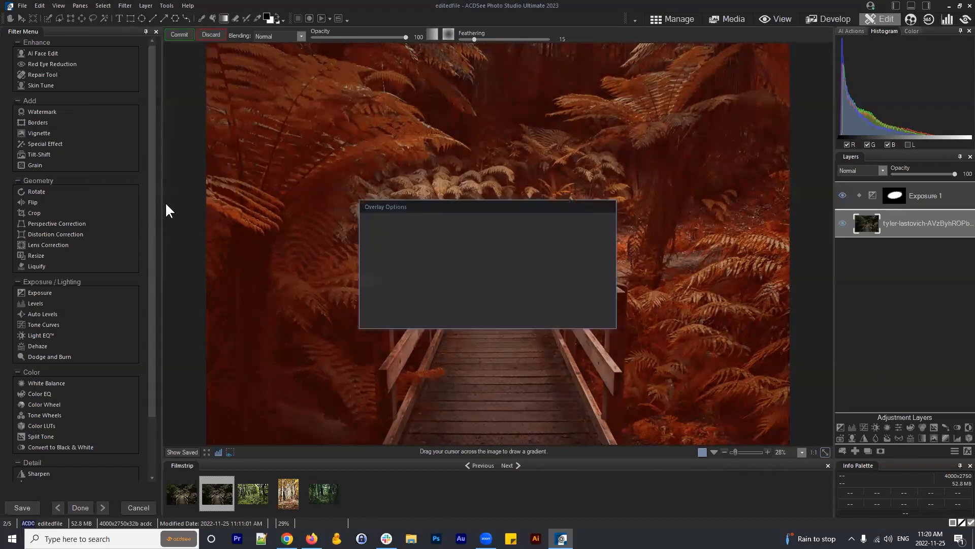
pyautogui.moveTo(525, 203); pyautogui.dragTo(586, 171)
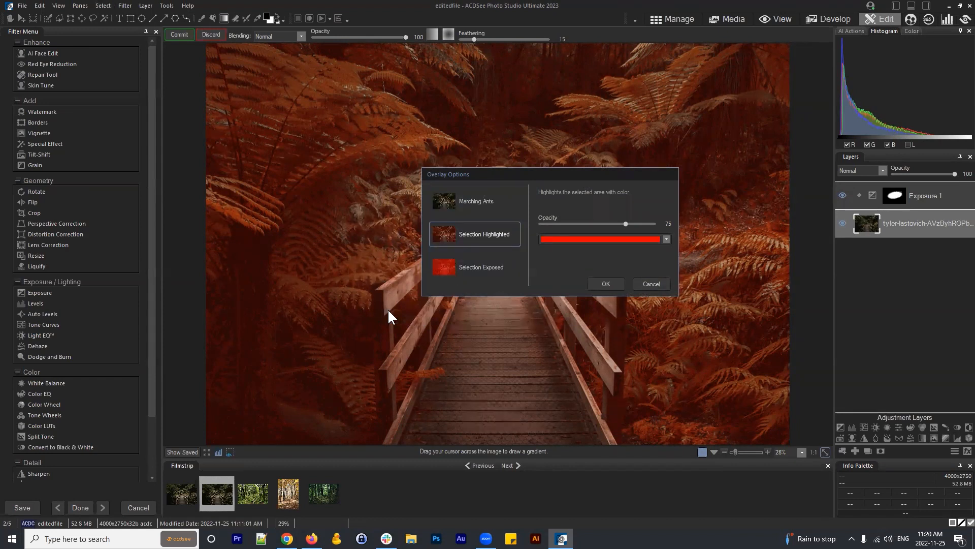
pyautogui.click(462, 206)
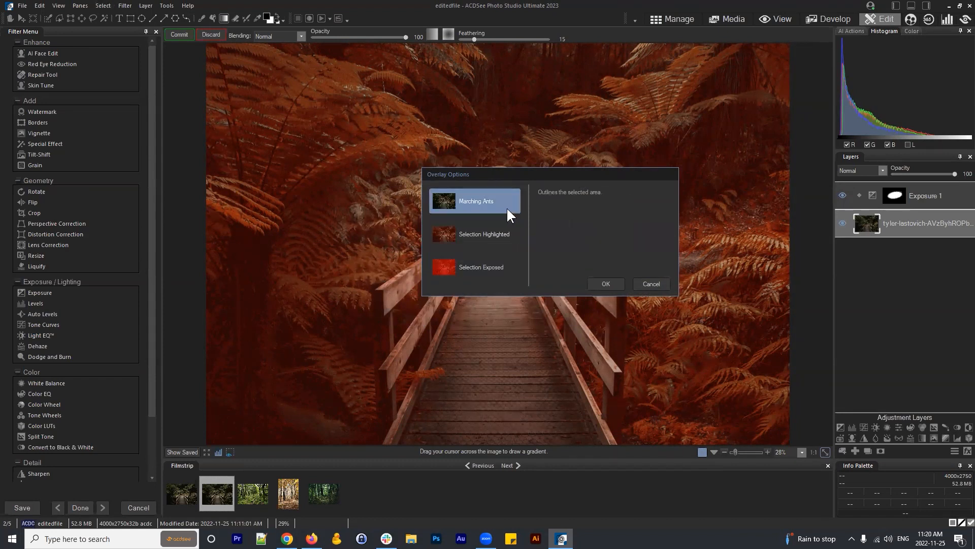
pyautogui.click(608, 281)
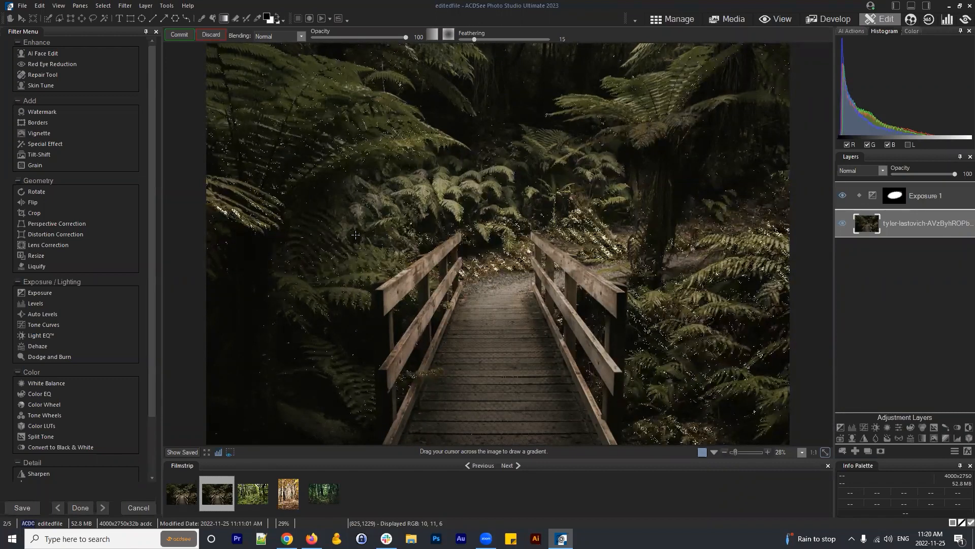
# Step: Set the selection overlay to Selection Highlighted in red at 75 opacity
pyautogui.click(103, 6)
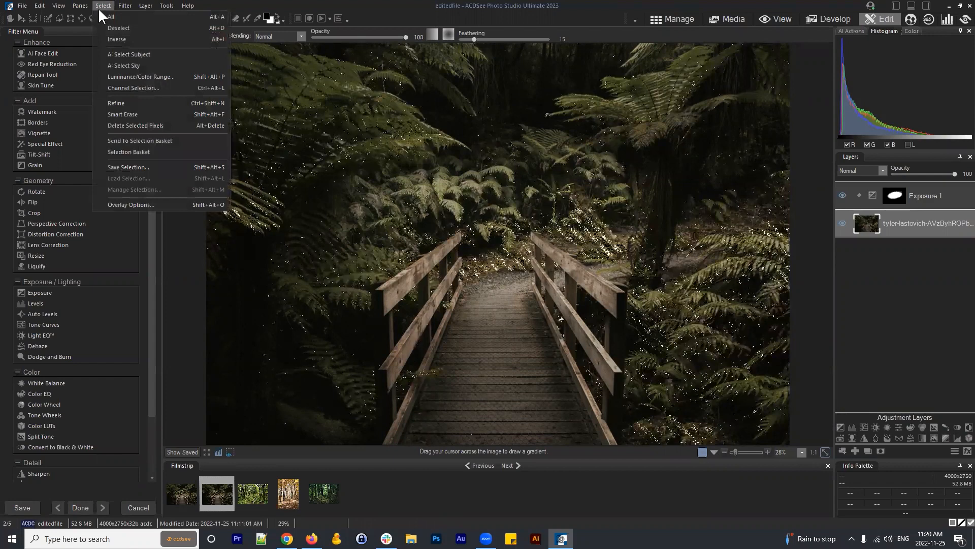
pyautogui.click(130, 206)
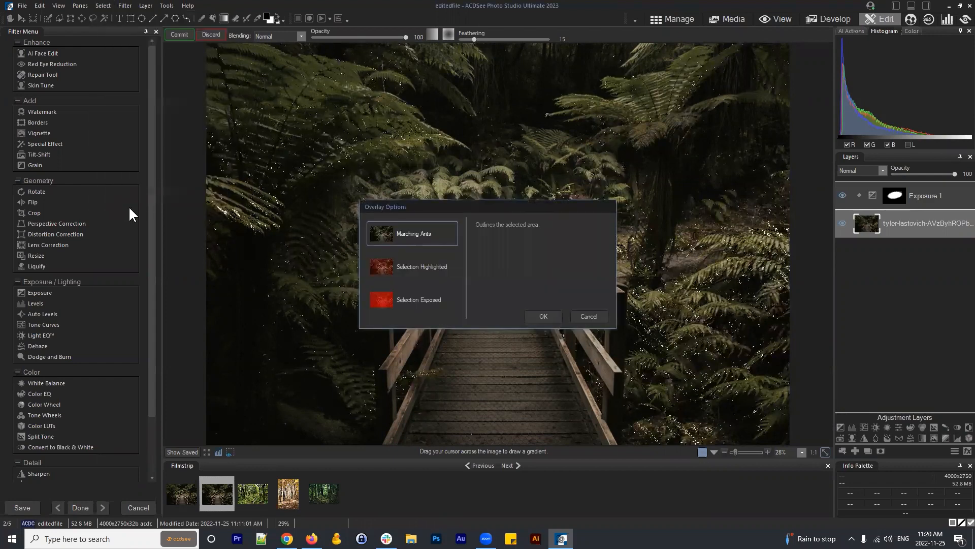
pyautogui.click(379, 266)
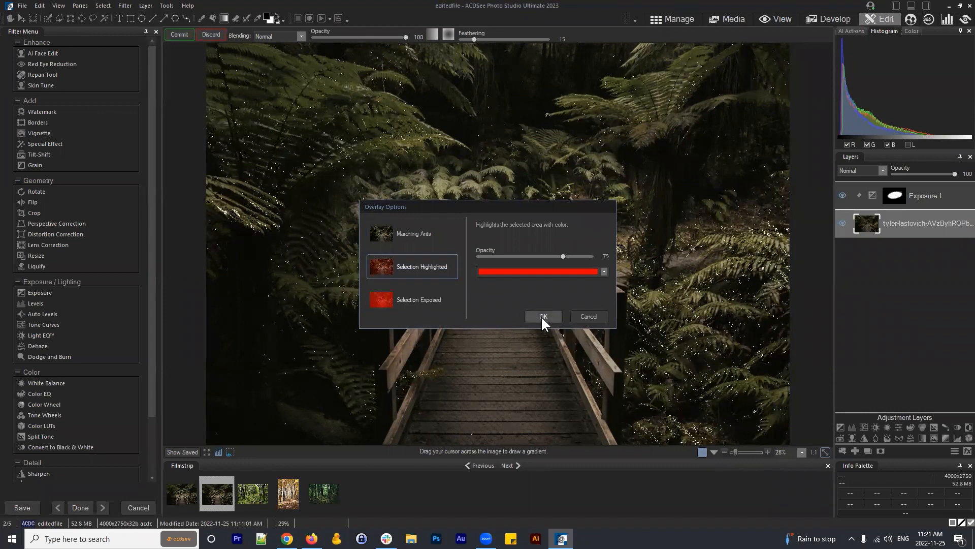
pyautogui.click(542, 316)
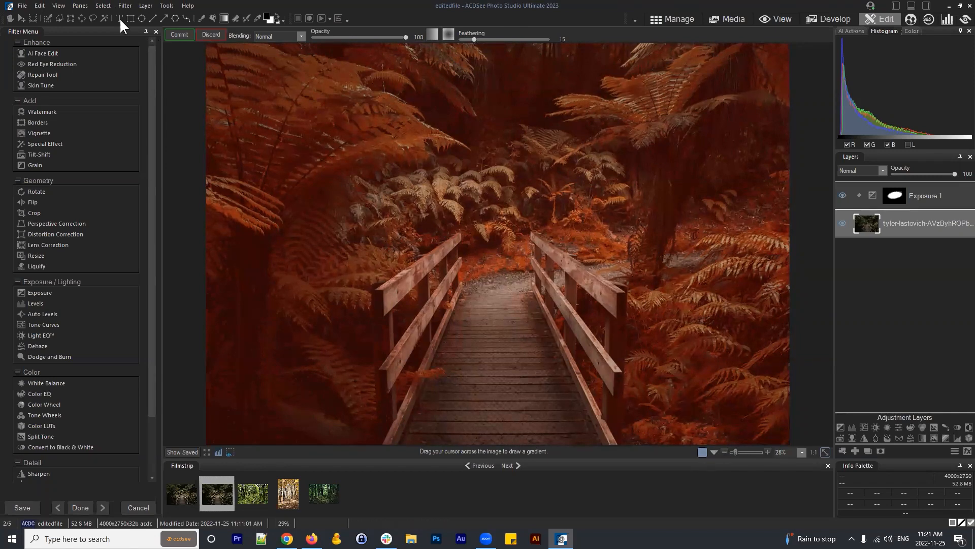
# Step: Review the overlay options for the highlighted selection and close them with the same settings
pyautogui.click(104, 6)
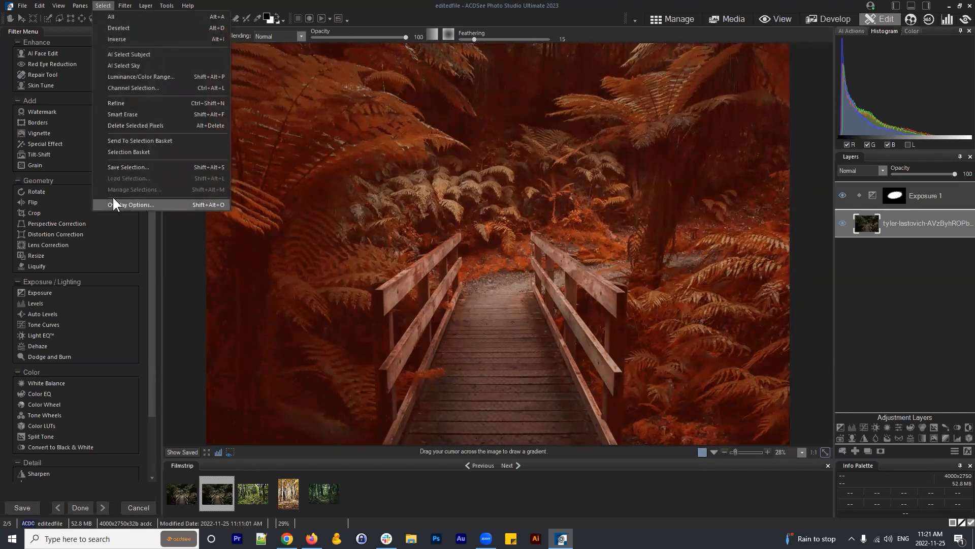
pyautogui.click(111, 7)
pyautogui.click(104, 7)
pyautogui.click(128, 204)
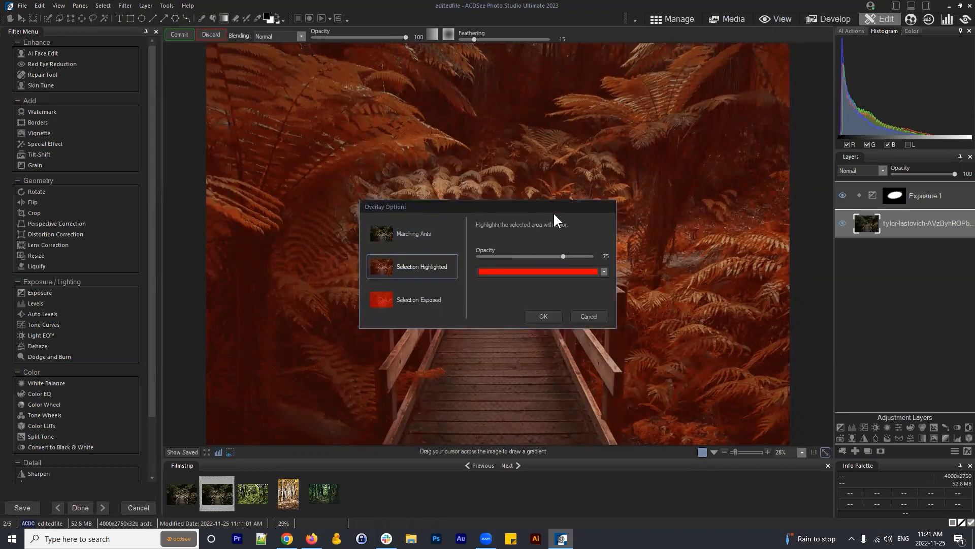
pyautogui.click(541, 316)
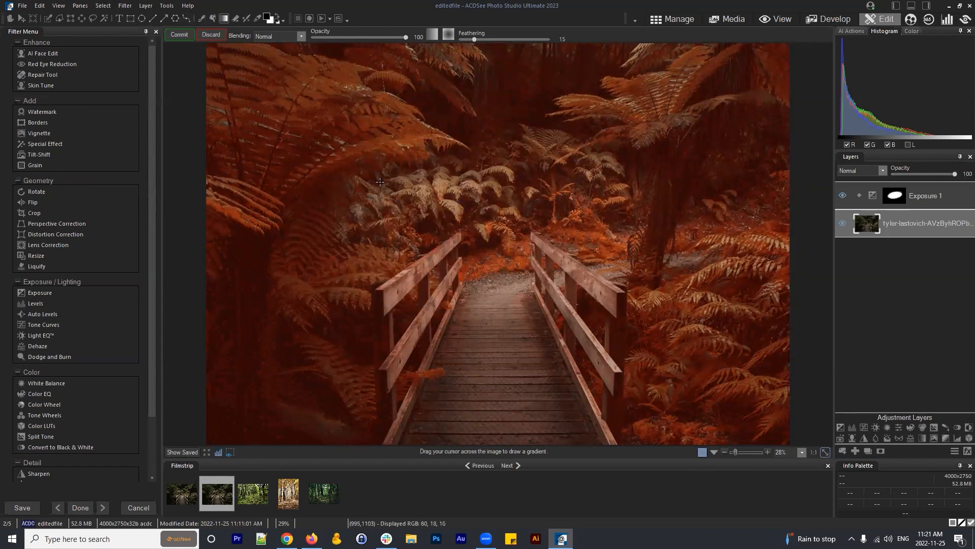
# Step: Preview the HSL Saturation channel again in Channel Selection, then close the dialog
pyautogui.click(105, 4)
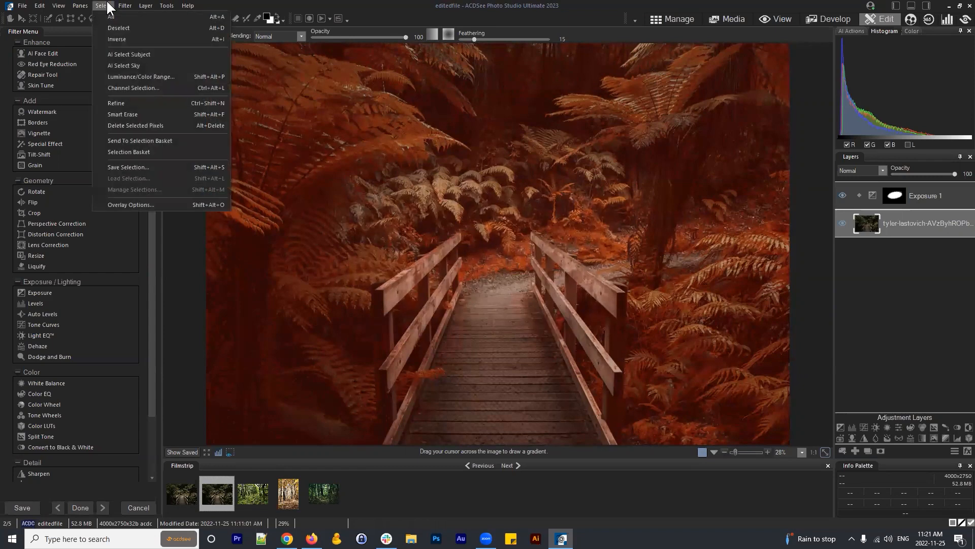
pyautogui.click(133, 89)
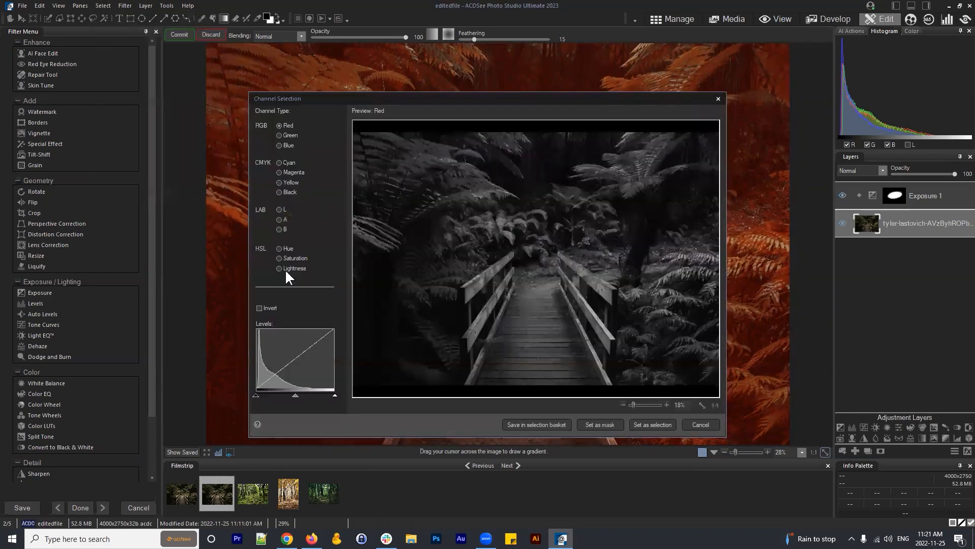
pyautogui.click(293, 257)
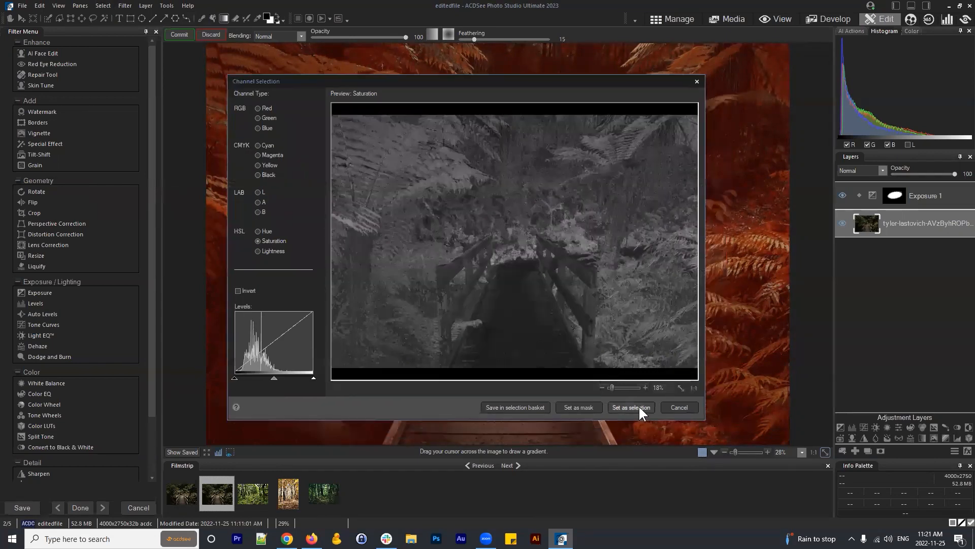
pyautogui.click(686, 424)
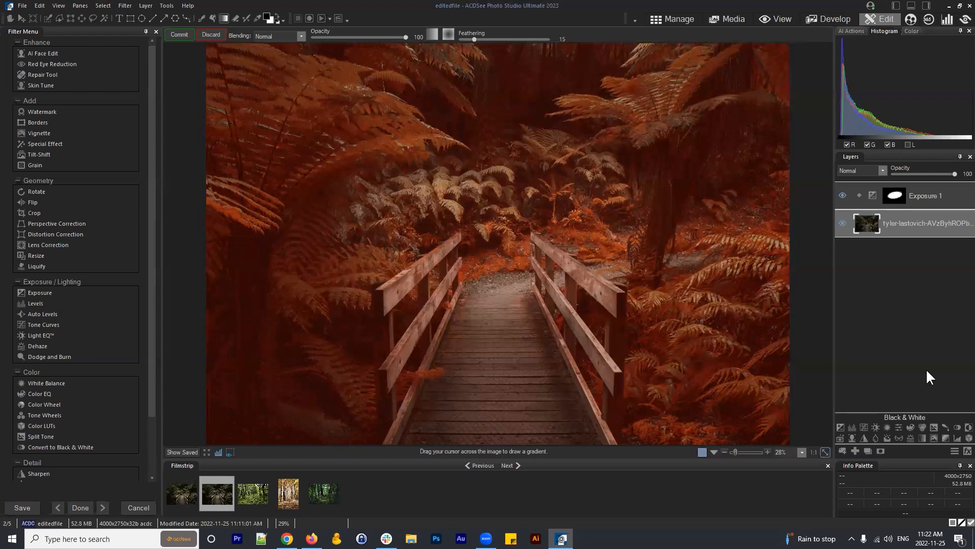
# Step: Add a Color EQ adjustment layer masked by the saturation selection, and set its yellow and green saturation to 37
pyautogui.click(910, 425)
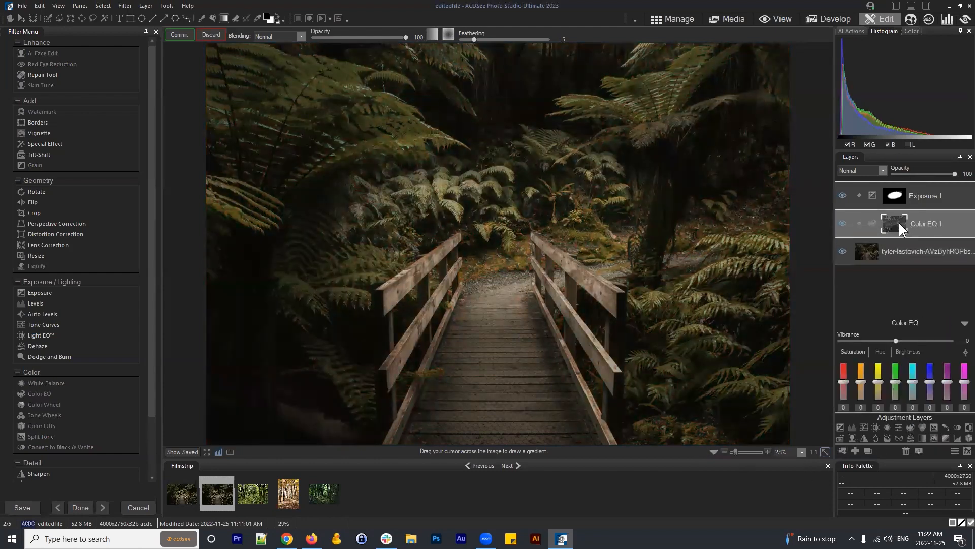
pyautogui.moveTo(898, 221); pyautogui.dragTo(892, 220)
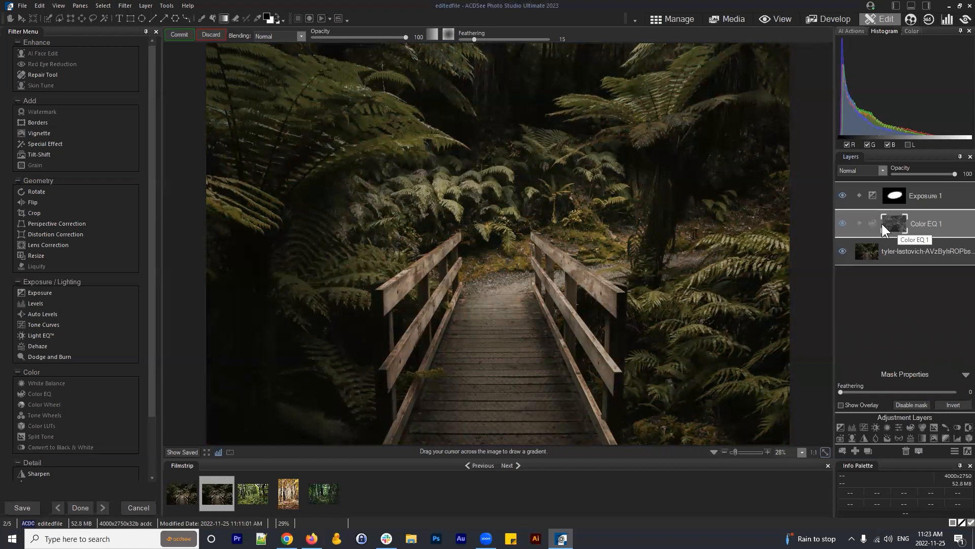
pyautogui.click(931, 220)
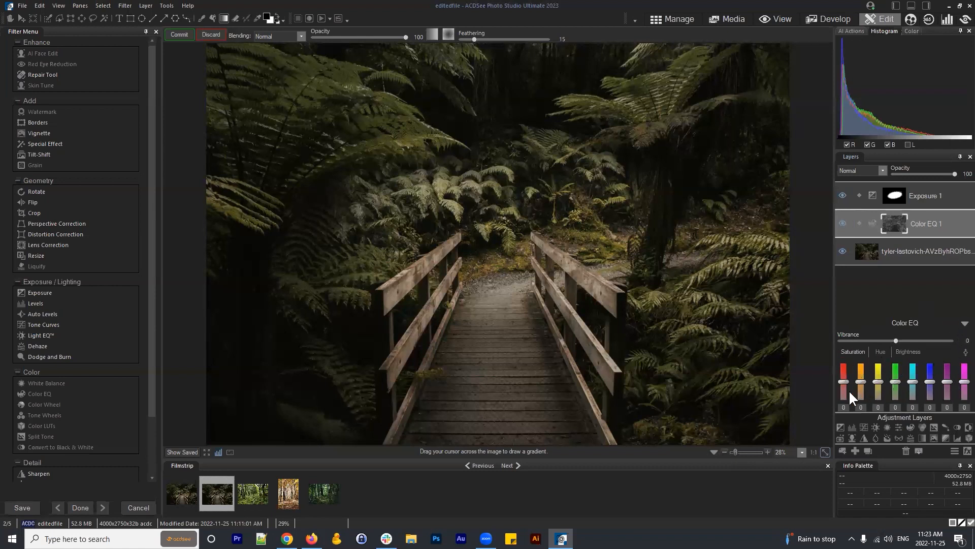
pyautogui.moveTo(876, 374); pyautogui.dragTo(894, 374)
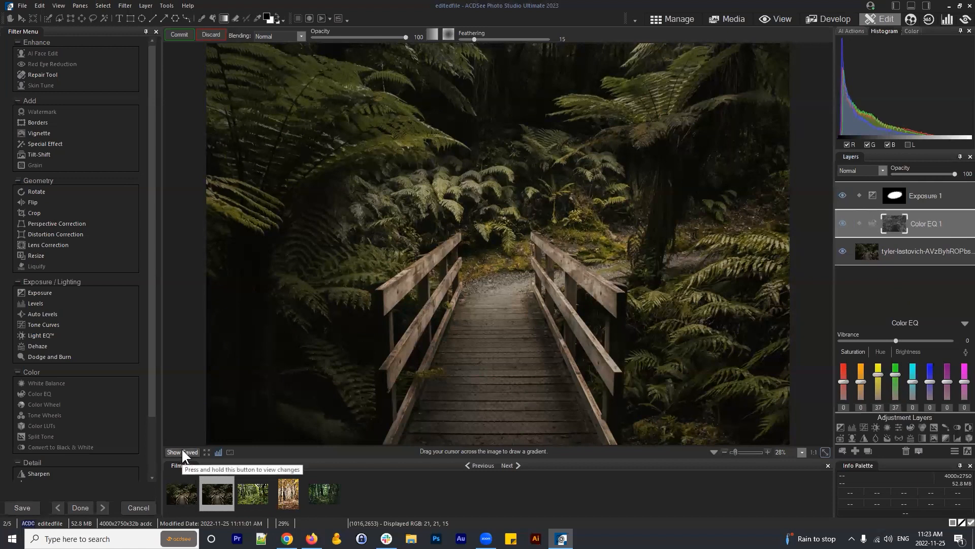
# Step: Collapse the Color EQ settings and toggle the Color EQ 1 and Exposure 1 layers to compare the photo with and without them
pyautogui.click(963, 324)
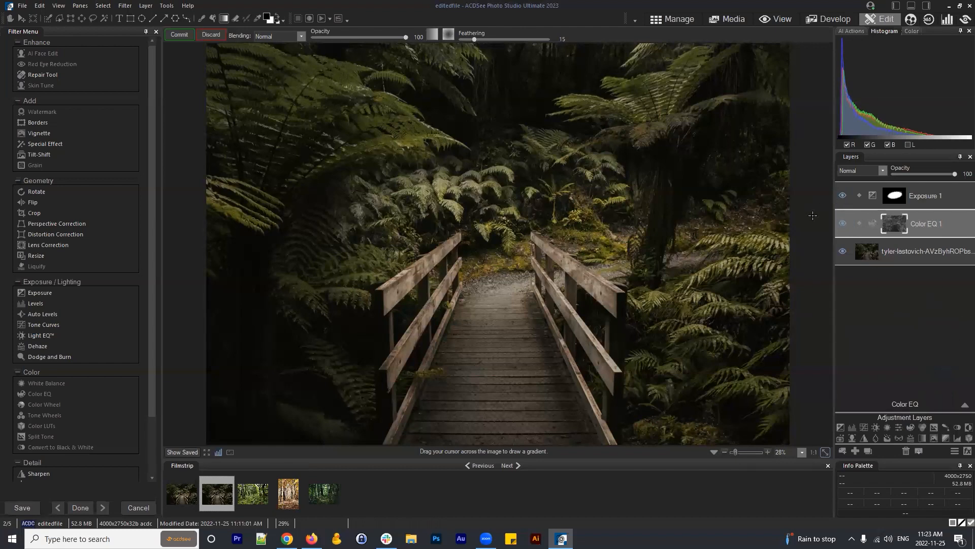
pyautogui.click(841, 223)
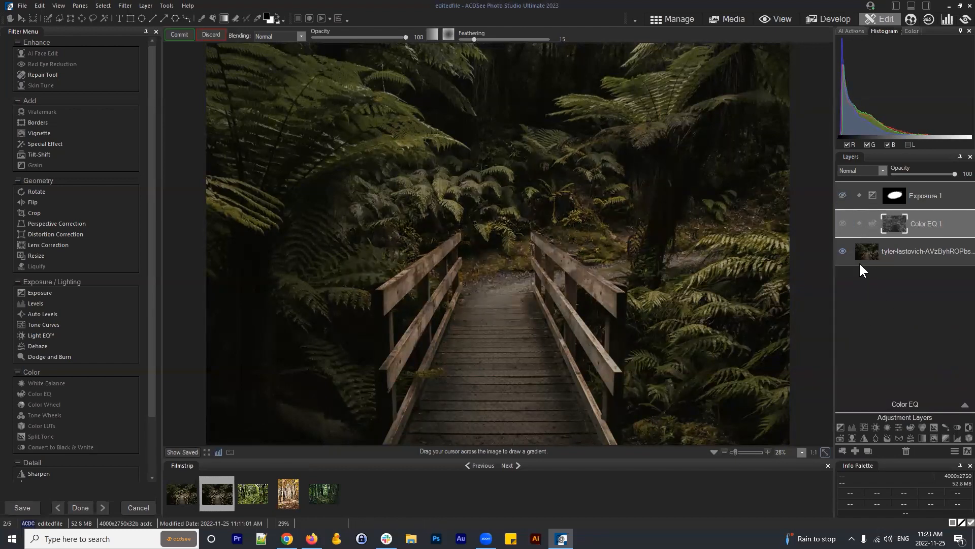
pyautogui.click(843, 194)
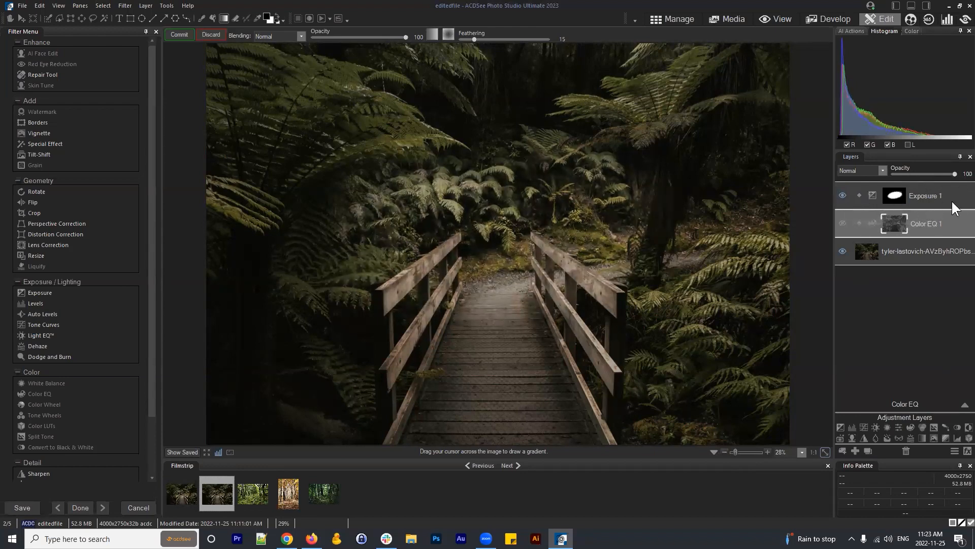
pyautogui.click(843, 223)
pyautogui.click(843, 223)
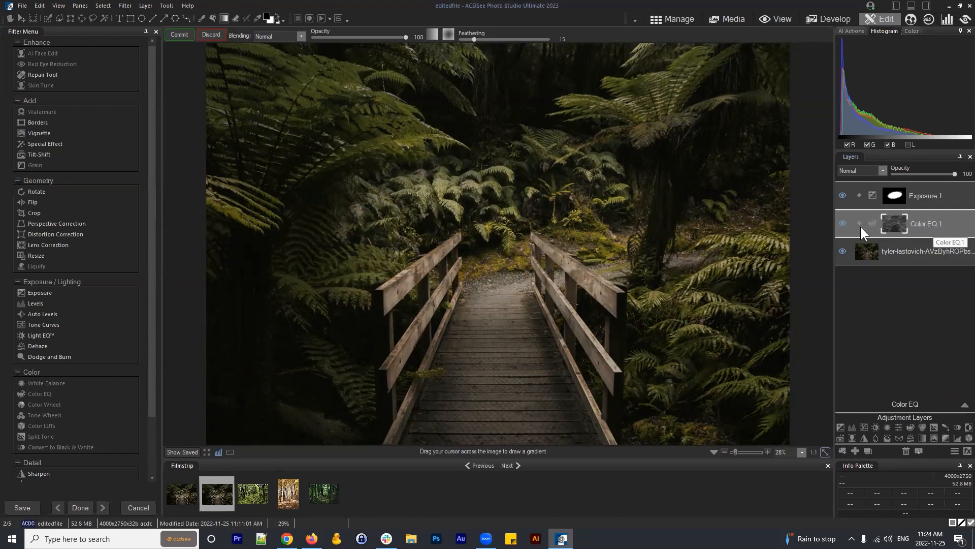
# Step: Set the Color EQ 1 layer's green saturation to 100
pyautogui.click(965, 405)
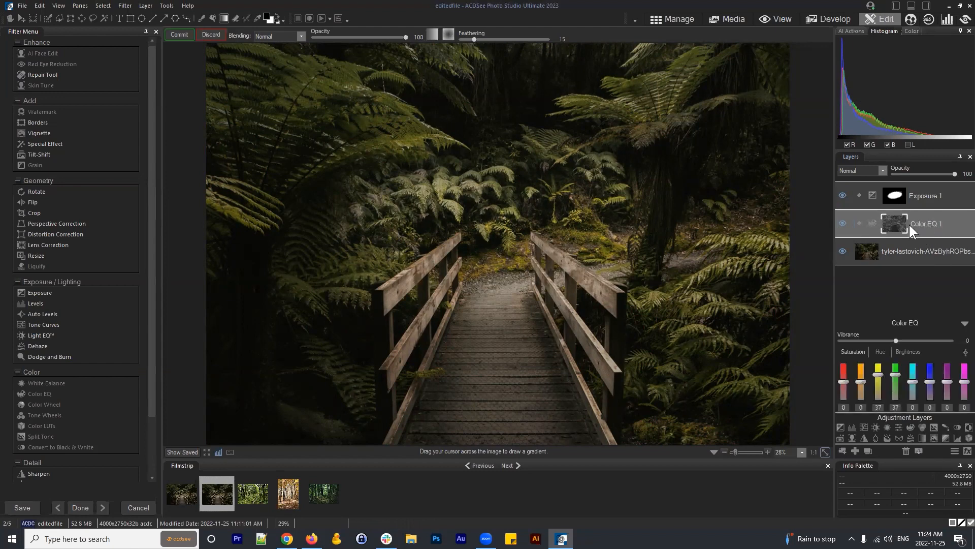
pyautogui.click(907, 352)
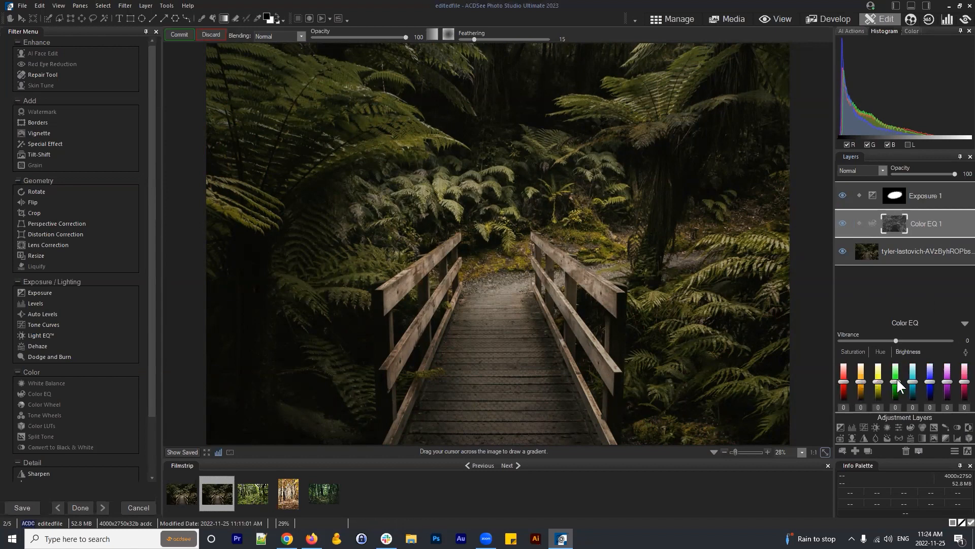
pyautogui.moveTo(896, 382); pyautogui.dragTo(896, 362)
pyautogui.click(853, 351)
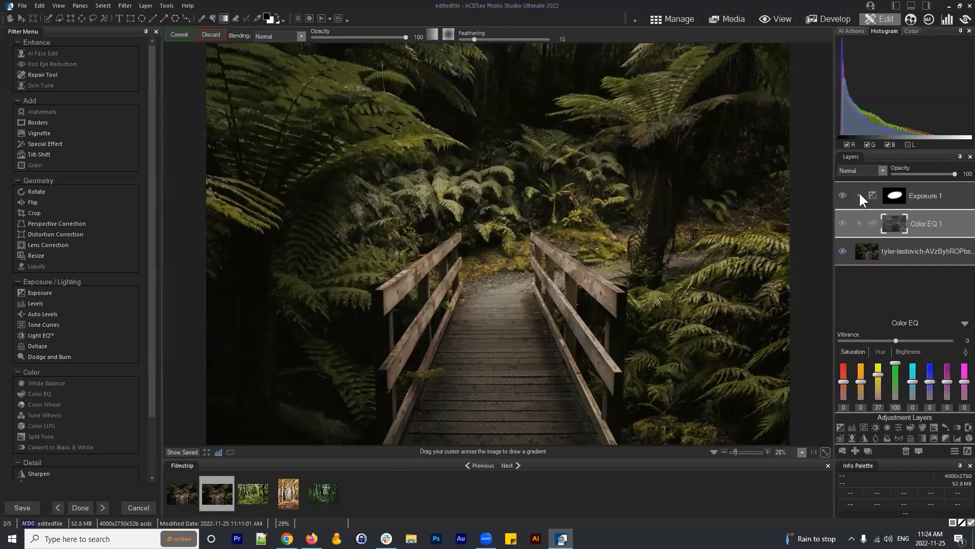
# Step: Toggle the Color EQ 1 layer's visibility several times to compare the photo with and without it, and collapse its settings
pyautogui.click(843, 223)
pyautogui.click(841, 224)
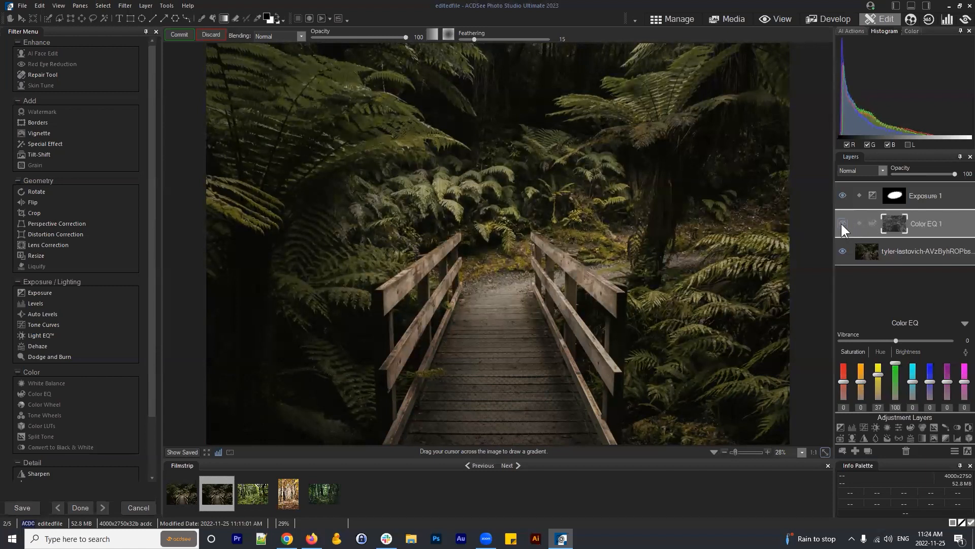
pyautogui.click(842, 223)
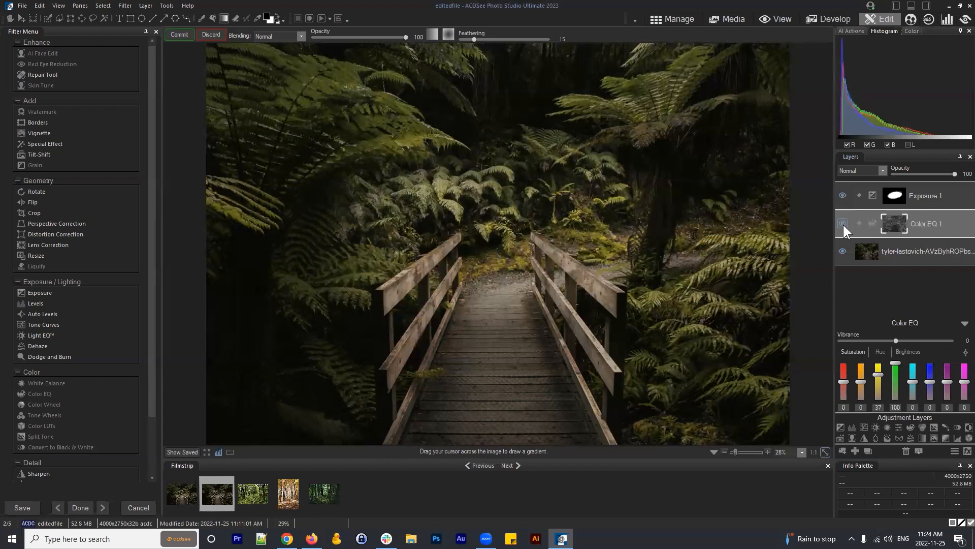
pyautogui.click(844, 224)
pyautogui.click(842, 224)
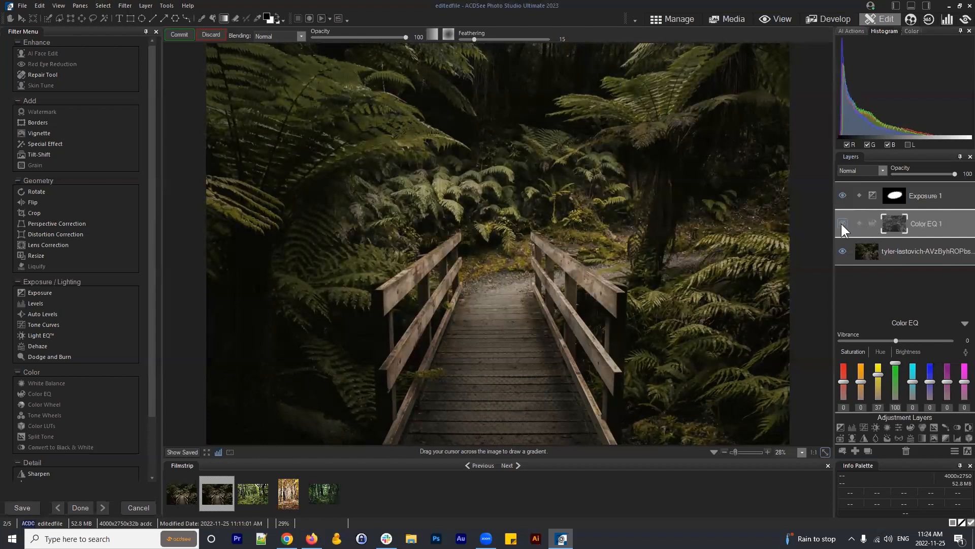
pyautogui.click(841, 223)
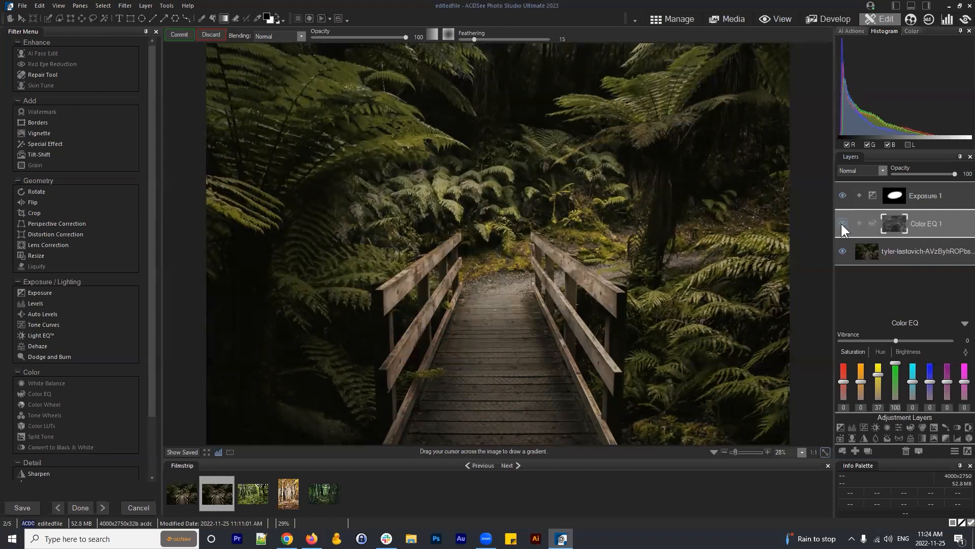
pyautogui.click(841, 224)
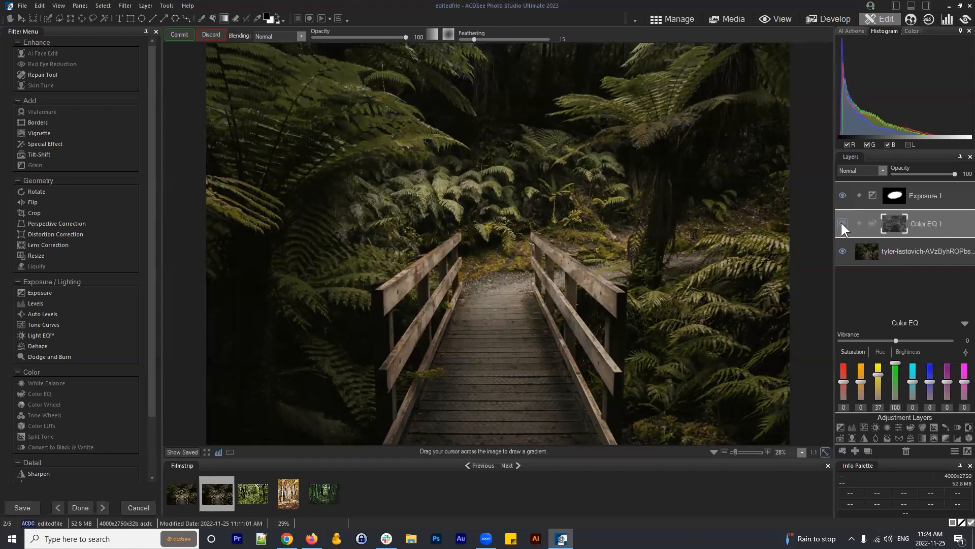
pyautogui.click(841, 222)
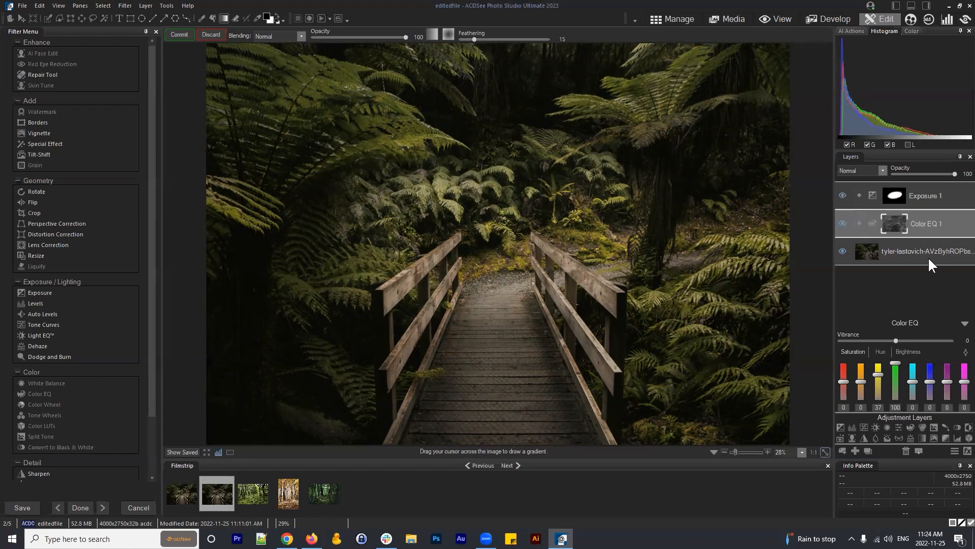
pyautogui.click(964, 324)
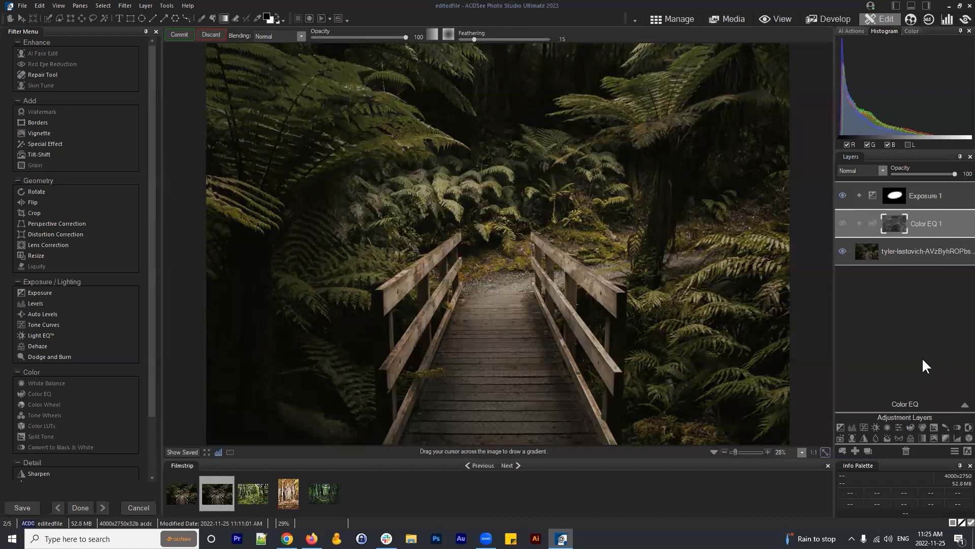
# Step: Add a second Color EQ adjustment layer without a selection mask, and set its yellow saturation to 37 and green to 34
pyautogui.click(909, 426)
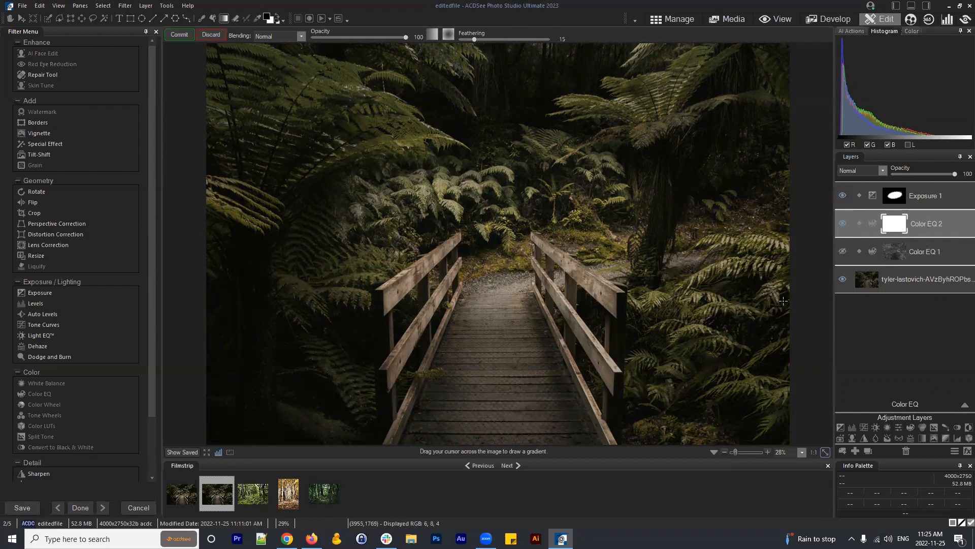
pyautogui.click(892, 252)
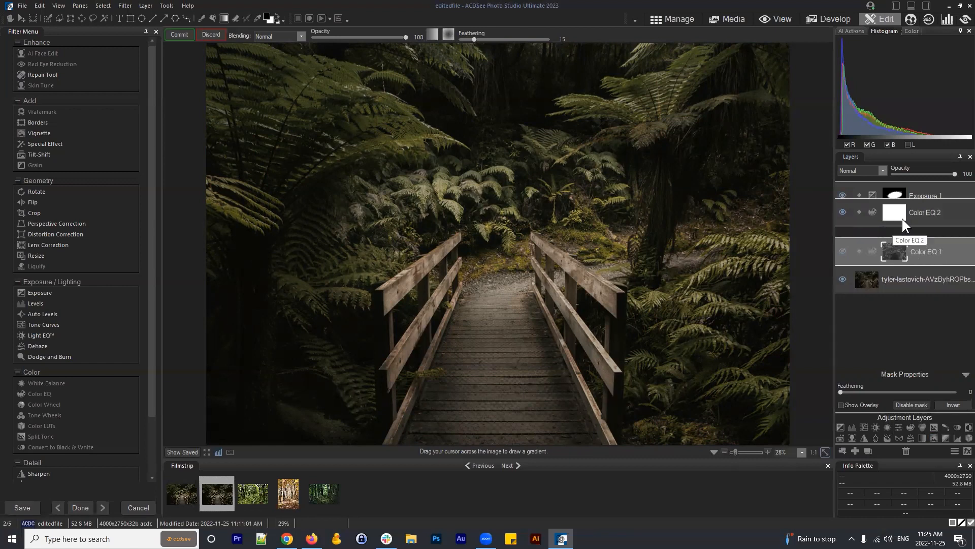
pyautogui.click(895, 224)
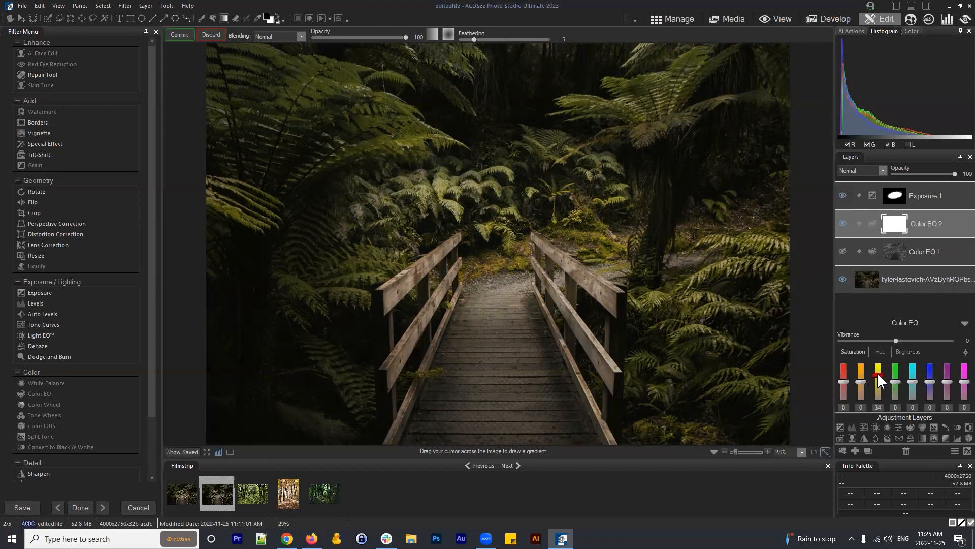
pyautogui.moveTo(877, 373); pyautogui.dragTo(895, 378)
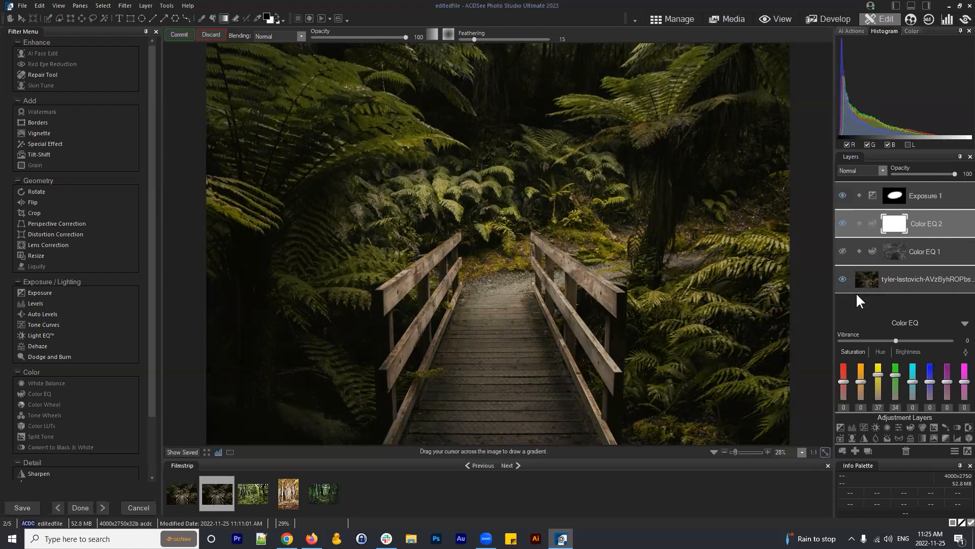
# Step: Compare the unmasked Color EQ 2 with the masked Color EQ 1 by showing one layer and hiding the other in turn
pyautogui.click(843, 223)
pyautogui.click(842, 251)
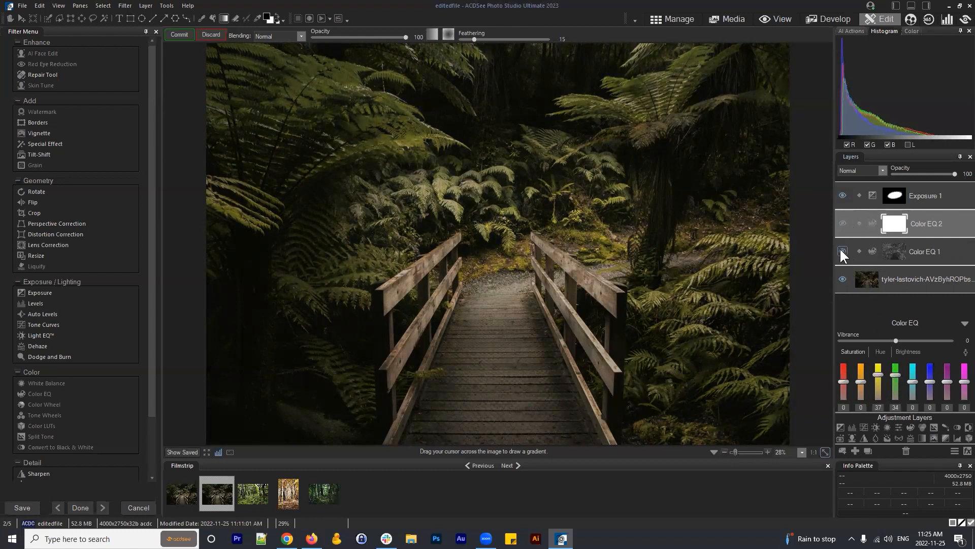
pyautogui.click(842, 249)
pyautogui.click(842, 223)
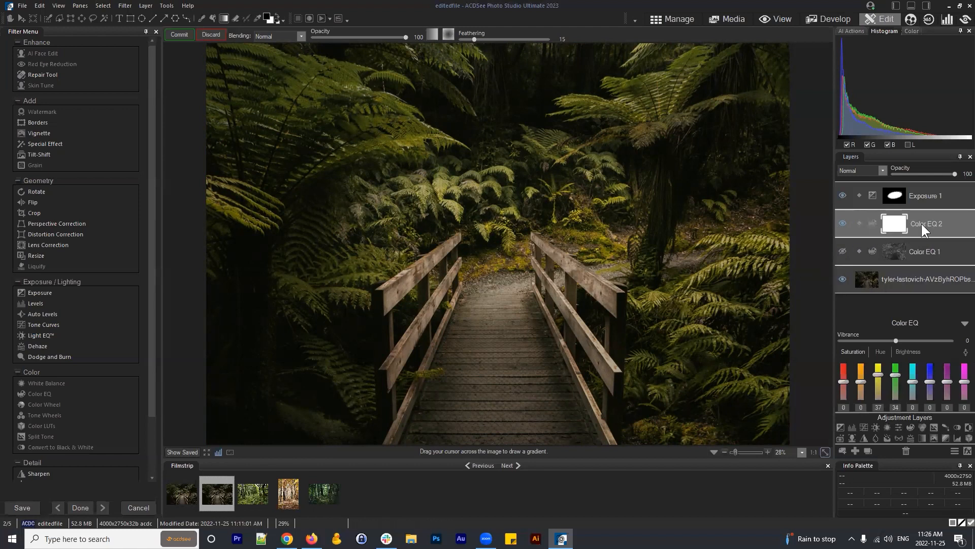
pyautogui.moveTo(921, 223); pyautogui.dragTo(931, 221)
pyautogui.click(843, 251)
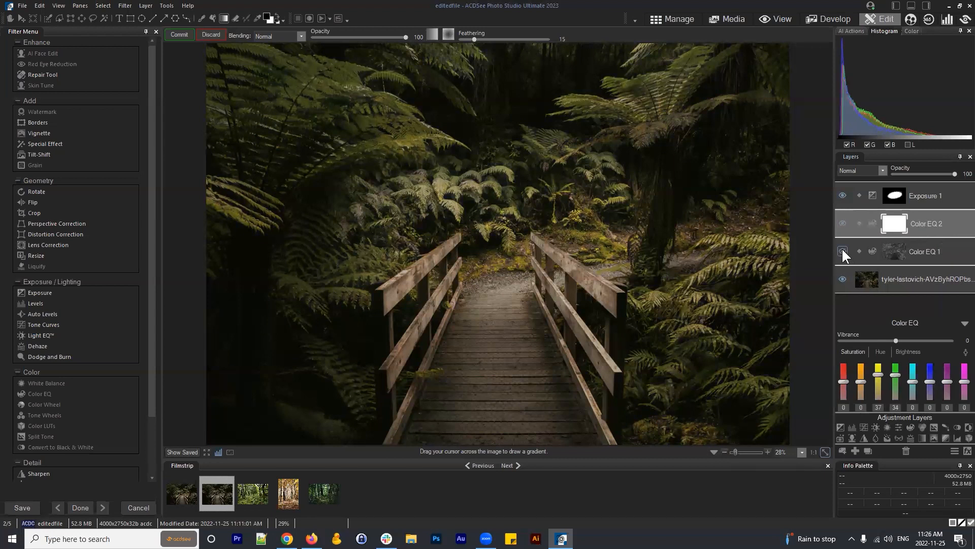
# Step: Review the Color EQ 1 settings and collapse them, hide that layer, and select Color EQ 2
pyautogui.click(926, 249)
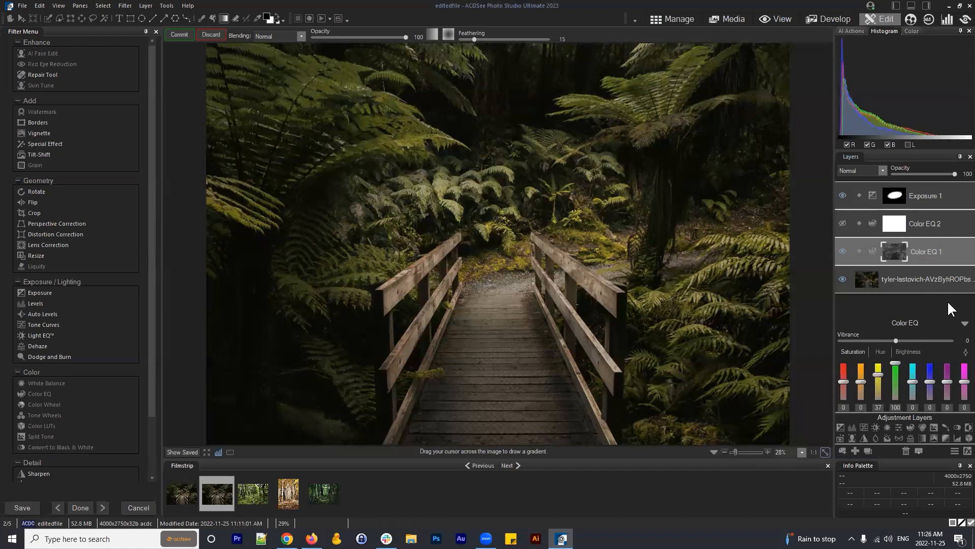
pyautogui.click(960, 322)
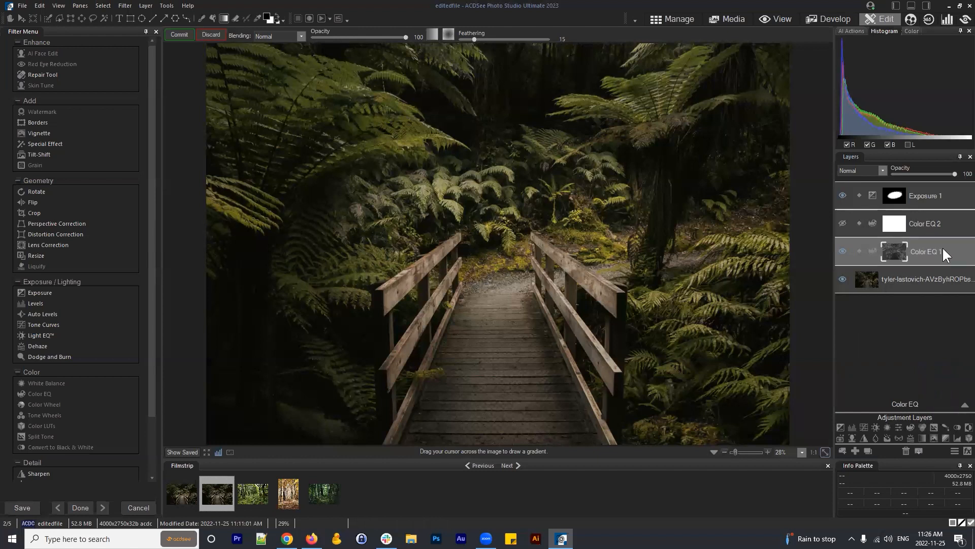
pyautogui.click(930, 228)
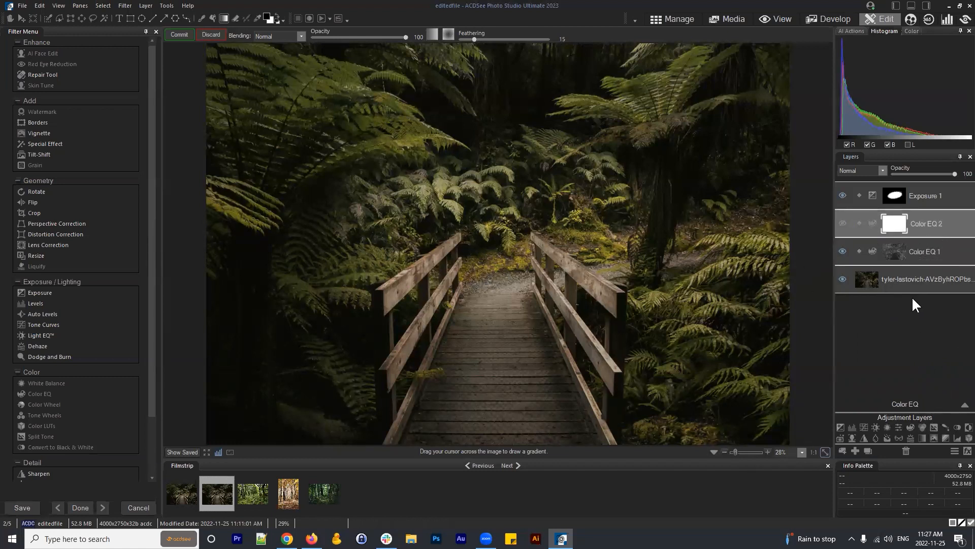
pyautogui.click(840, 251)
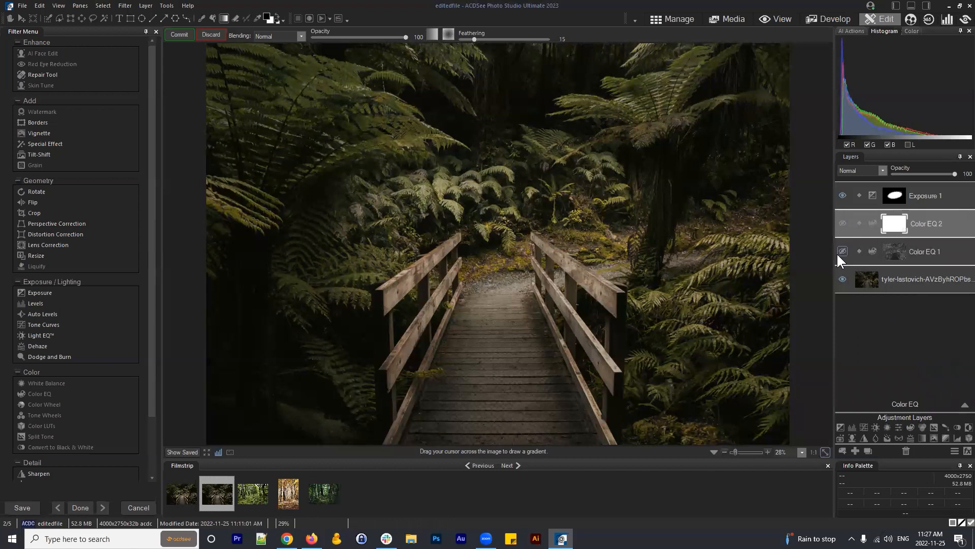
pyautogui.click(922, 254)
pyautogui.click(930, 227)
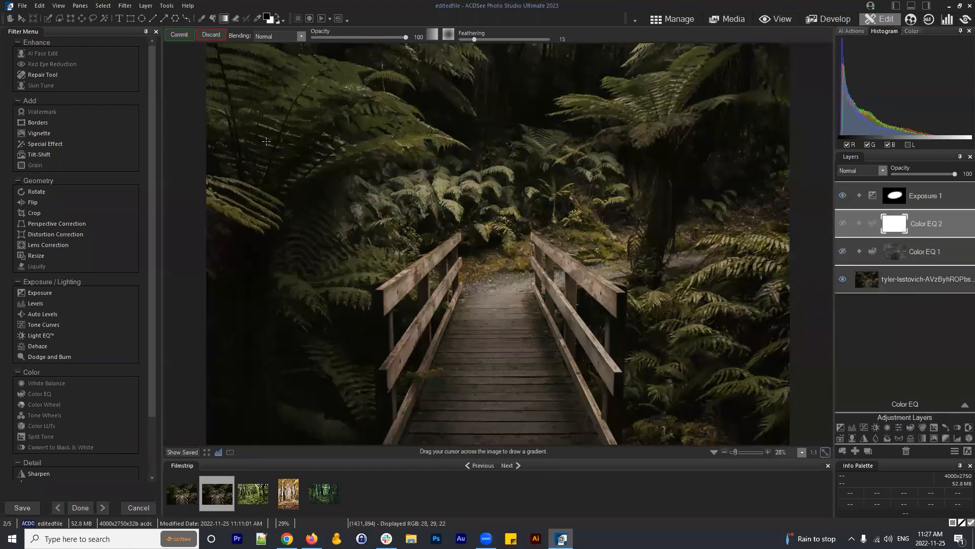
# Step: Start a Luminance/Color Range selection with Color Range enabled and its wedge rotated to cover the greens and yellows
pyautogui.click(104, 6)
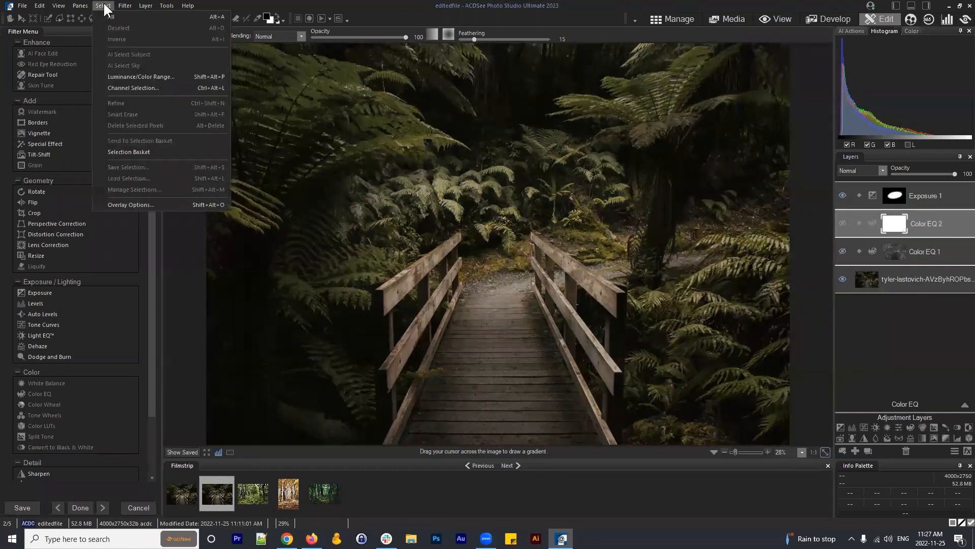
pyautogui.click(160, 76)
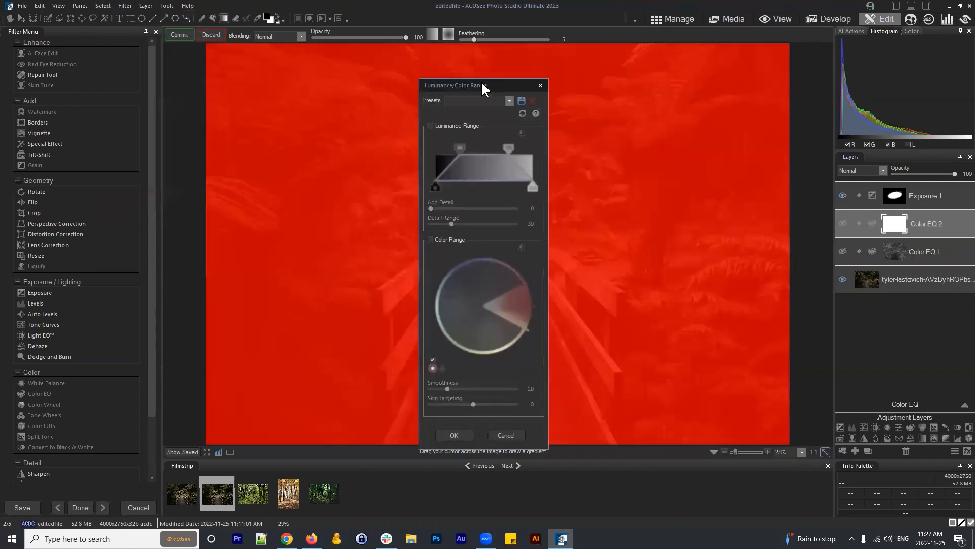
pyautogui.moveTo(481, 83); pyautogui.dragTo(244, 61)
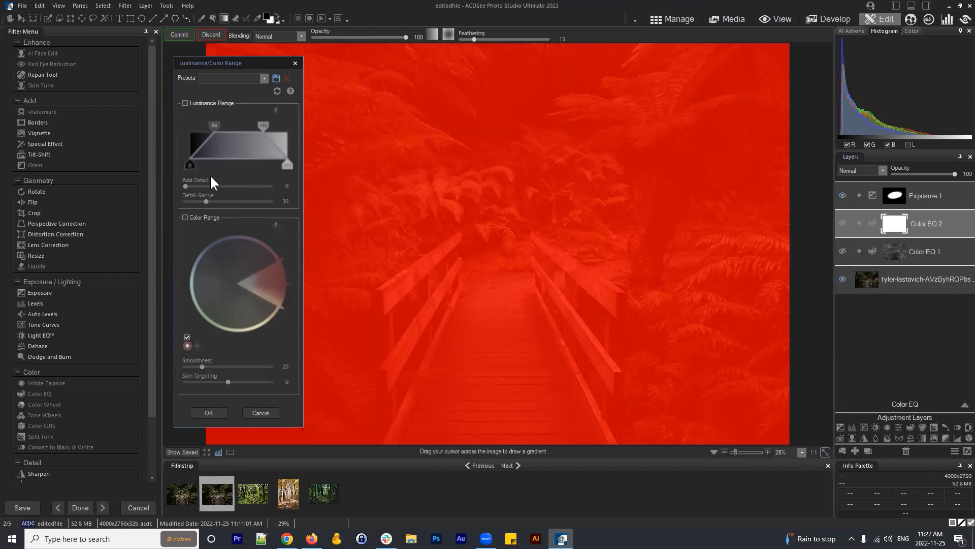
pyautogui.click(185, 217)
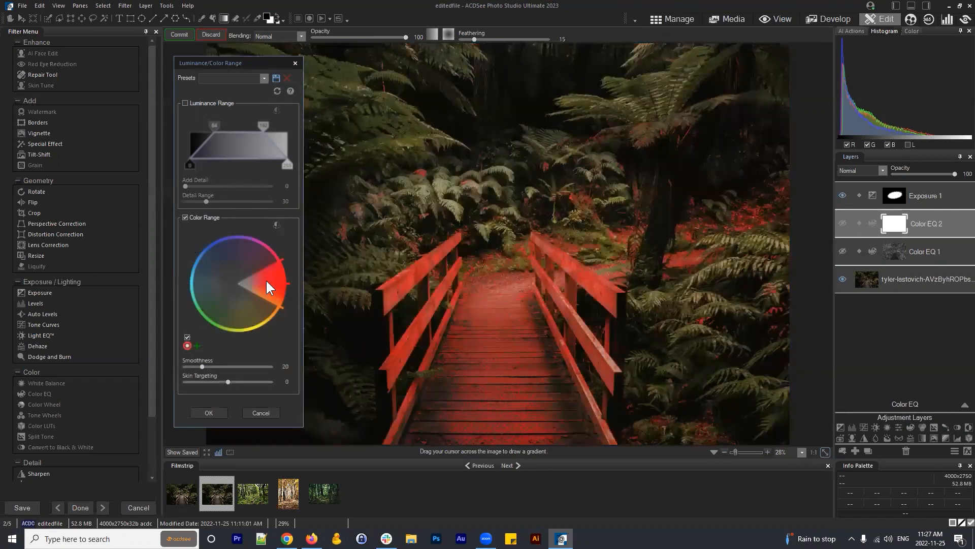
pyautogui.moveTo(274, 283); pyautogui.dragTo(212, 306)
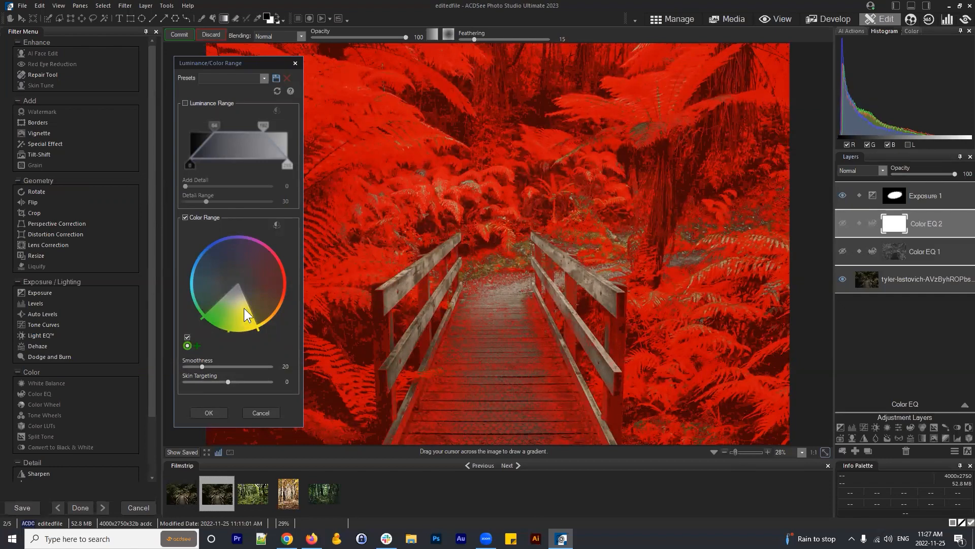
# Step: Enable Luminance Range, narrow it to hard limits of 64 and 167, and cancel the range selection
pyautogui.click(185, 104)
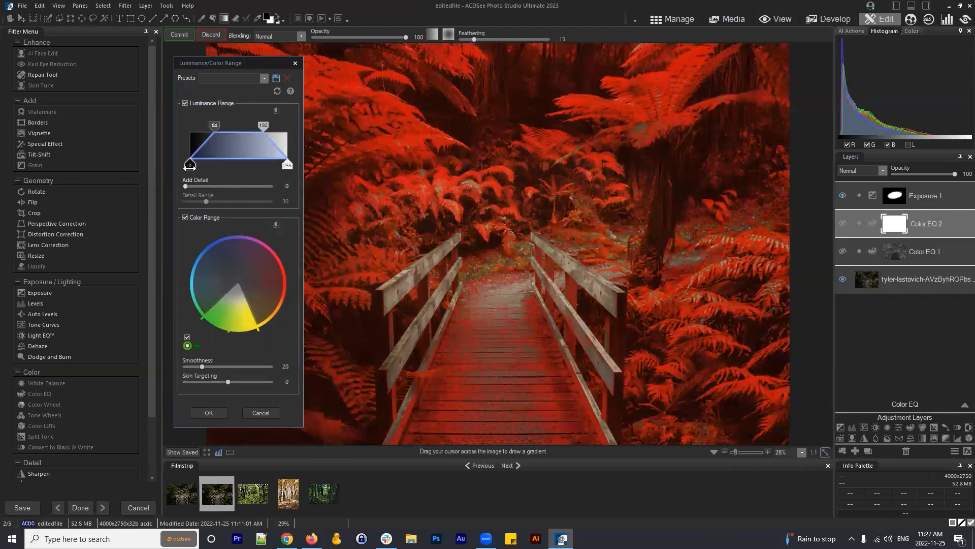
pyautogui.moveTo(189, 166); pyautogui.dragTo(213, 166)
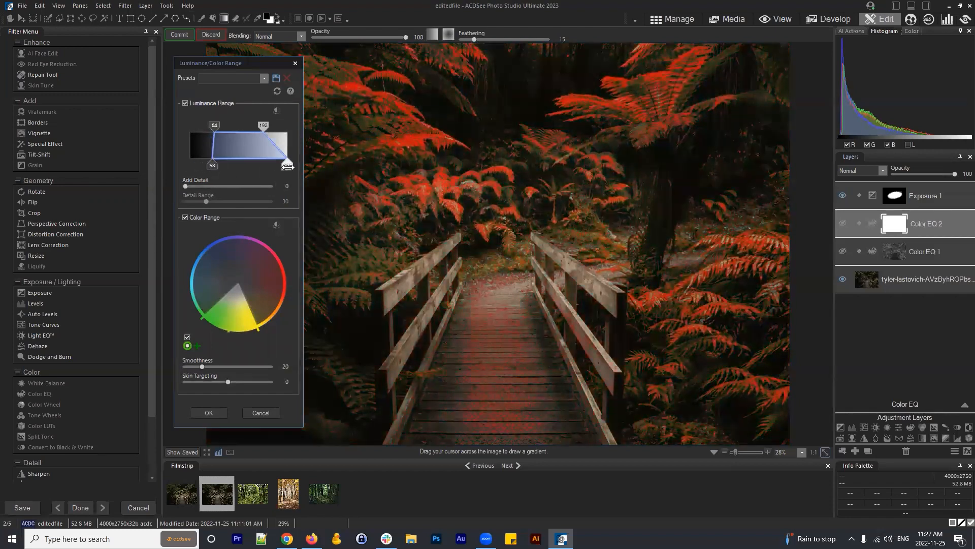
pyautogui.moveTo(288, 166); pyautogui.dragTo(215, 163)
pyautogui.moveTo(251, 125); pyautogui.dragTo(254, 125)
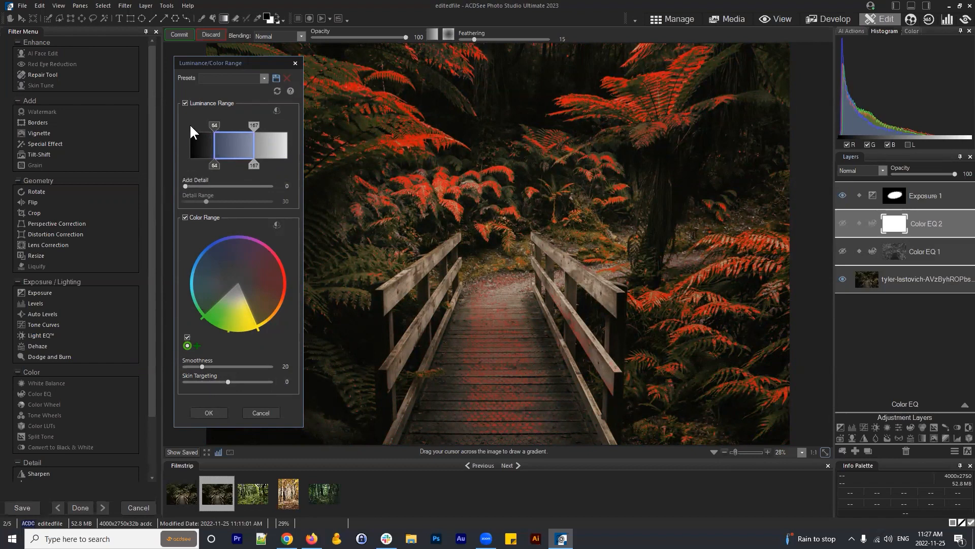
pyautogui.click(261, 411)
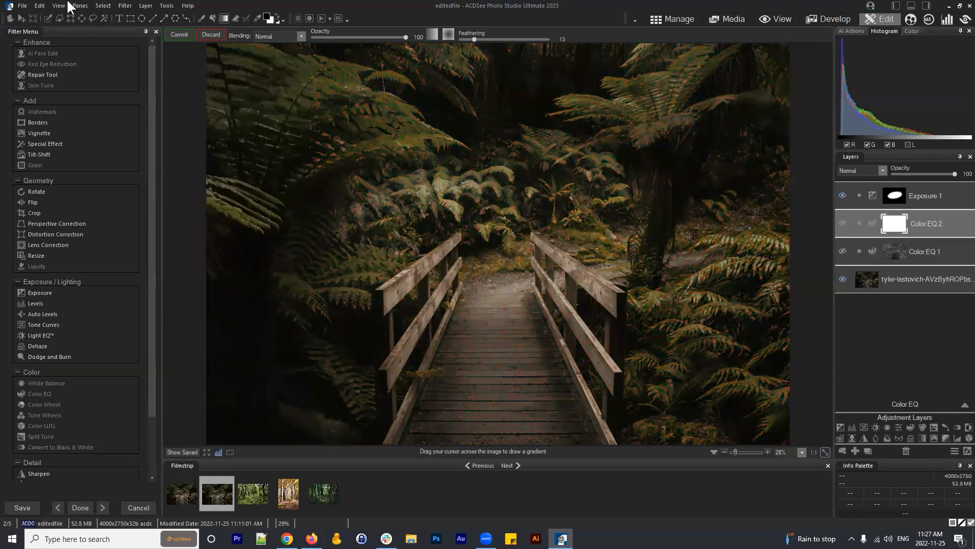
pyautogui.click(102, 9)
pyautogui.click(141, 85)
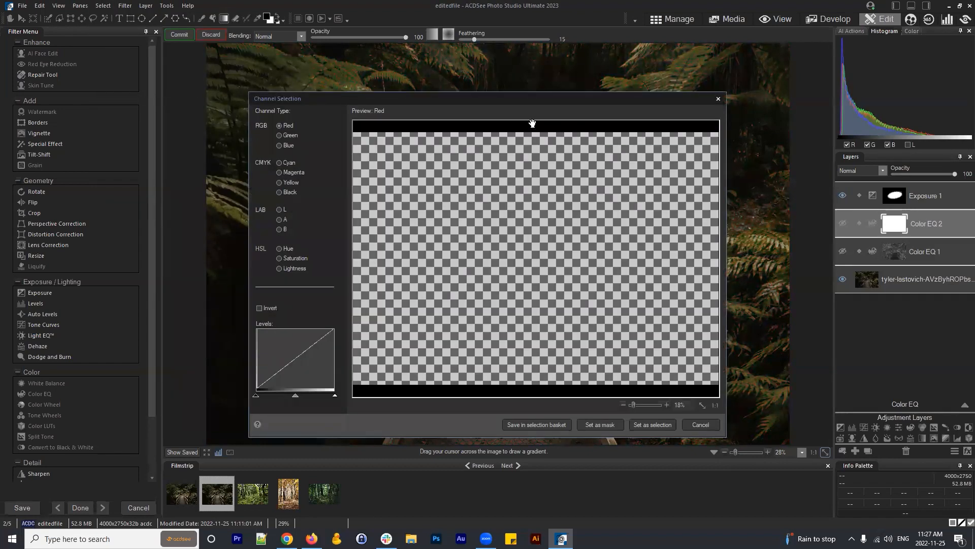
pyautogui.moveTo(528, 99); pyautogui.dragTo(513, 83)
pyautogui.click(678, 415)
# Step: Select the original photo layer and set its Green channel as the selection using Channel Selection
pyautogui.click(897, 279)
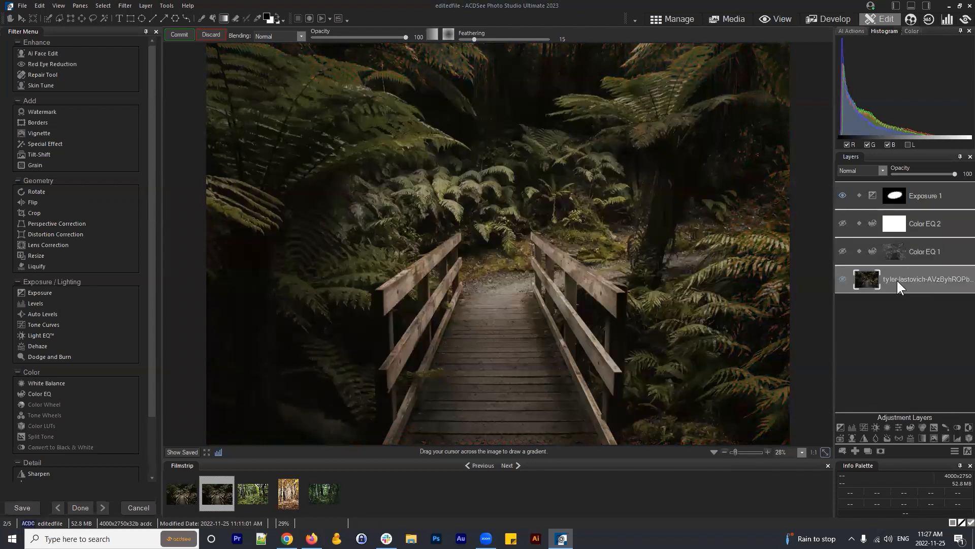
pyautogui.click(103, 5)
pyautogui.click(136, 86)
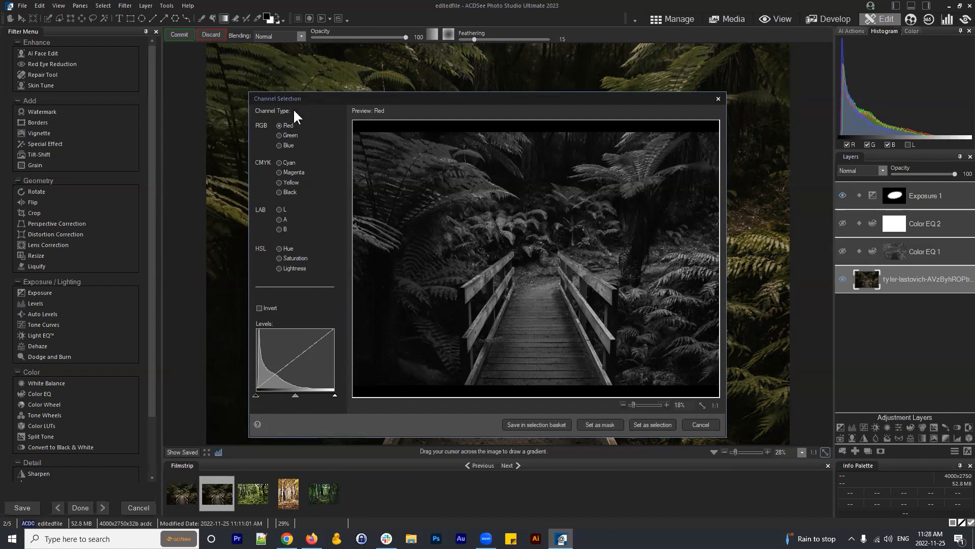
pyautogui.click(285, 135)
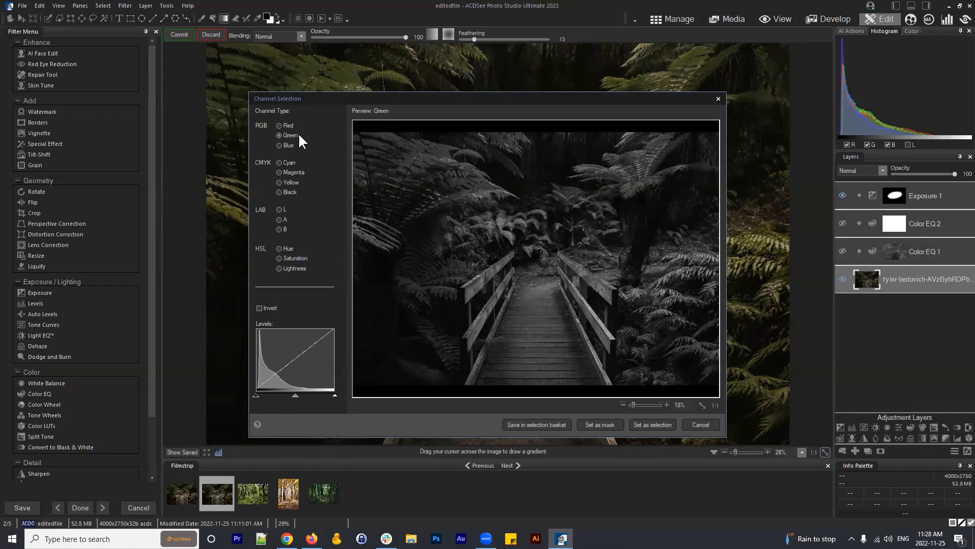
pyautogui.click(652, 424)
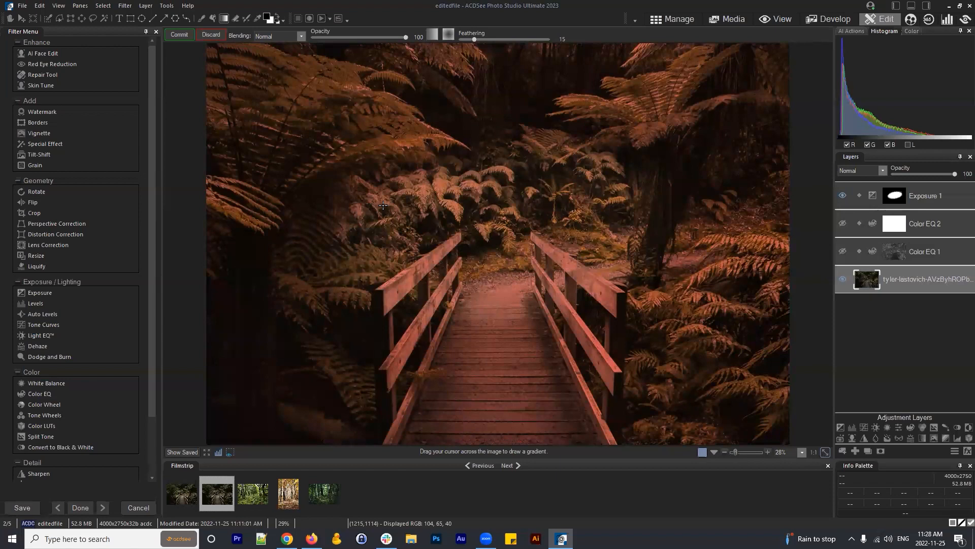
pyautogui.click(103, 6)
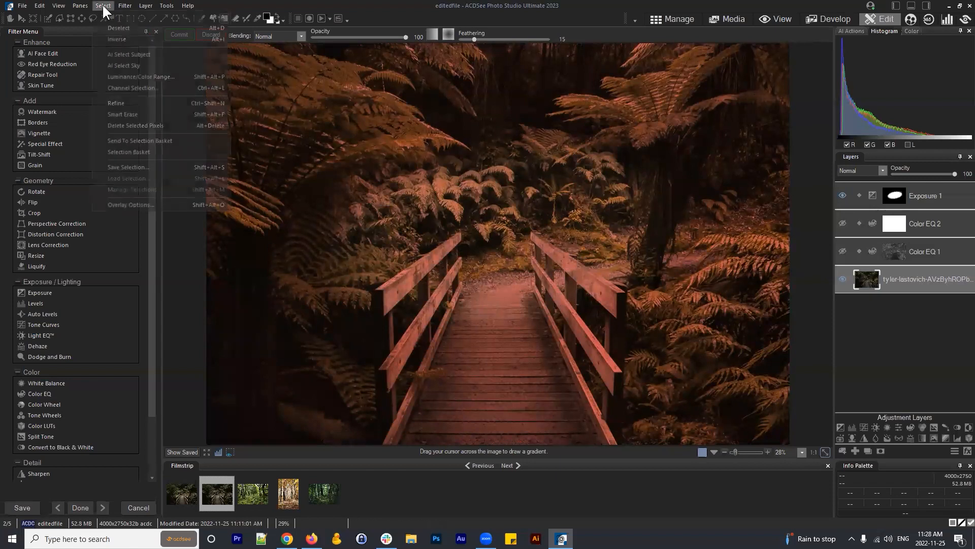
pyautogui.click(142, 87)
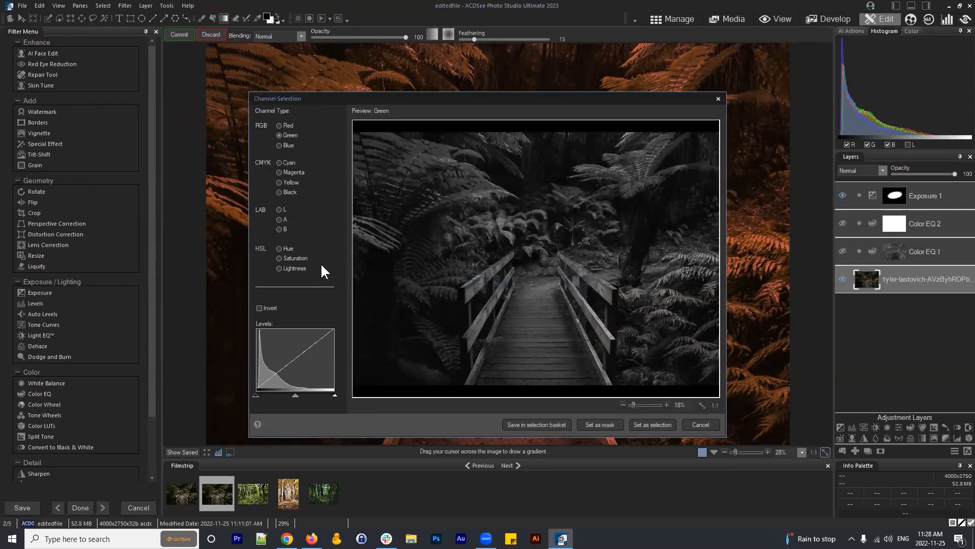
pyautogui.click(698, 424)
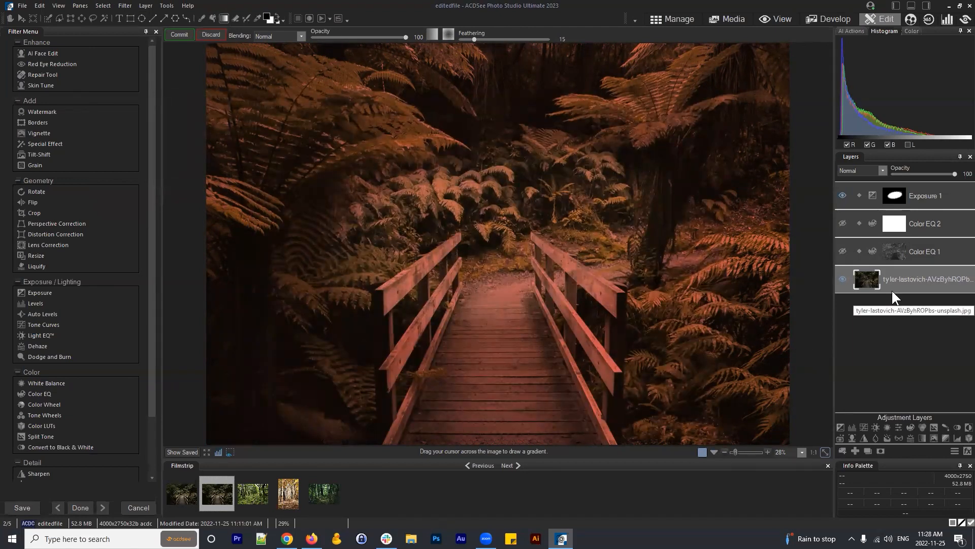
# Step: Add a Color EQ adjustment layer masked by the green-channel selection and move it above Color EQ 1
pyautogui.click(909, 426)
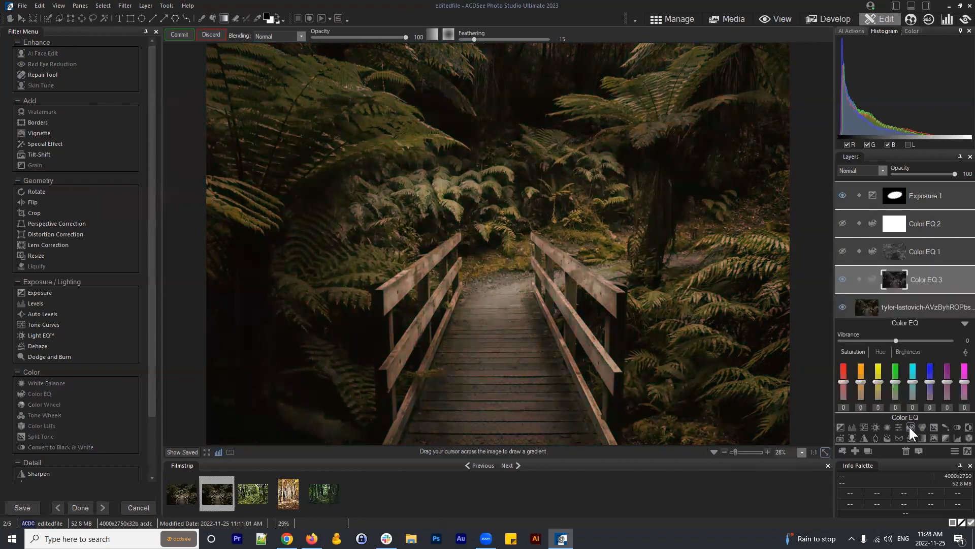
pyautogui.moveTo(938, 280); pyautogui.dragTo(924, 233)
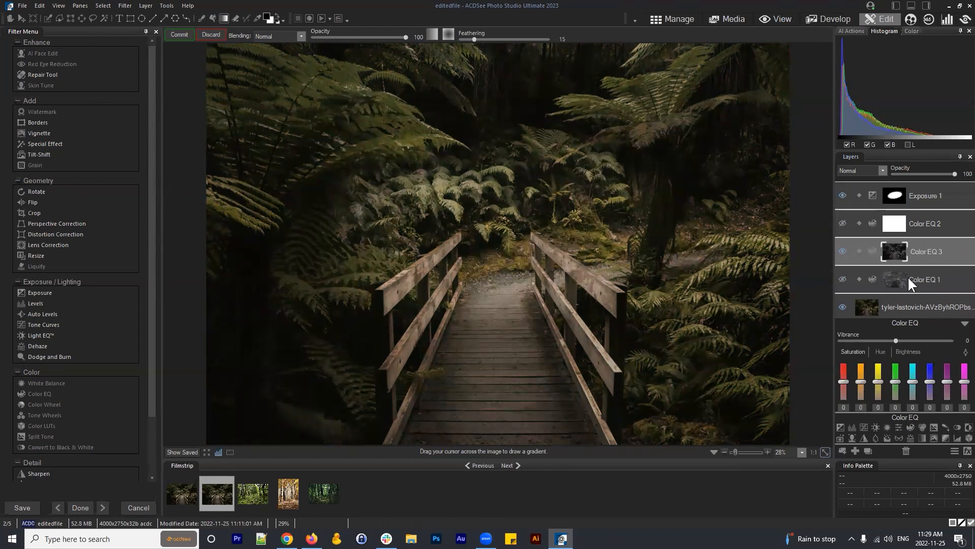
# Step: Check the other Color EQ layers' settings and set Color EQ 3's yellow and green saturation to 37
pyautogui.click(938, 278)
pyautogui.click(932, 254)
pyautogui.click(929, 221)
pyautogui.click(923, 248)
pyautogui.moveTo(894, 371); pyautogui.dragTo(888, 373)
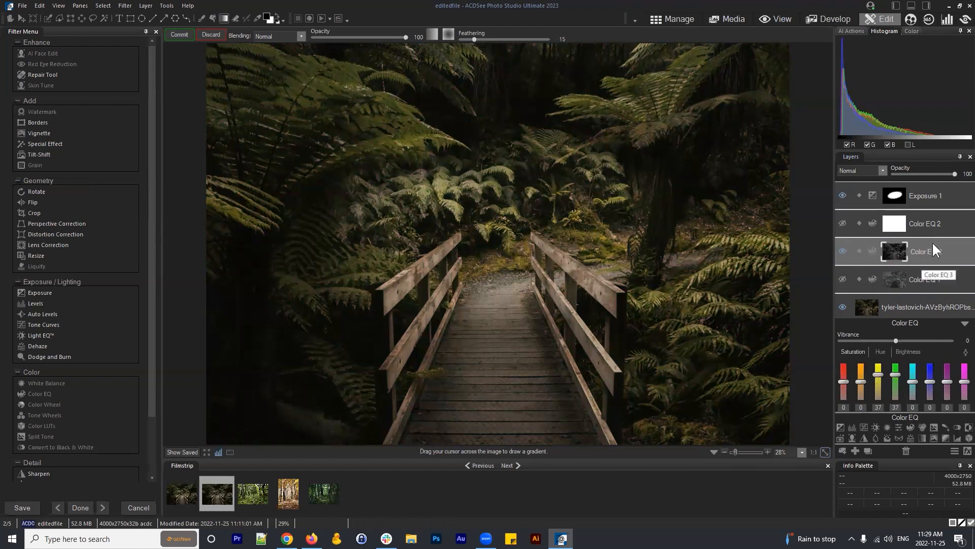
# Step: Hide Color EQ 3, and compare the Color EQ 2 and Color EQ 1 layers by showing and hiding each in turn
pyautogui.click(925, 227)
pyautogui.click(843, 251)
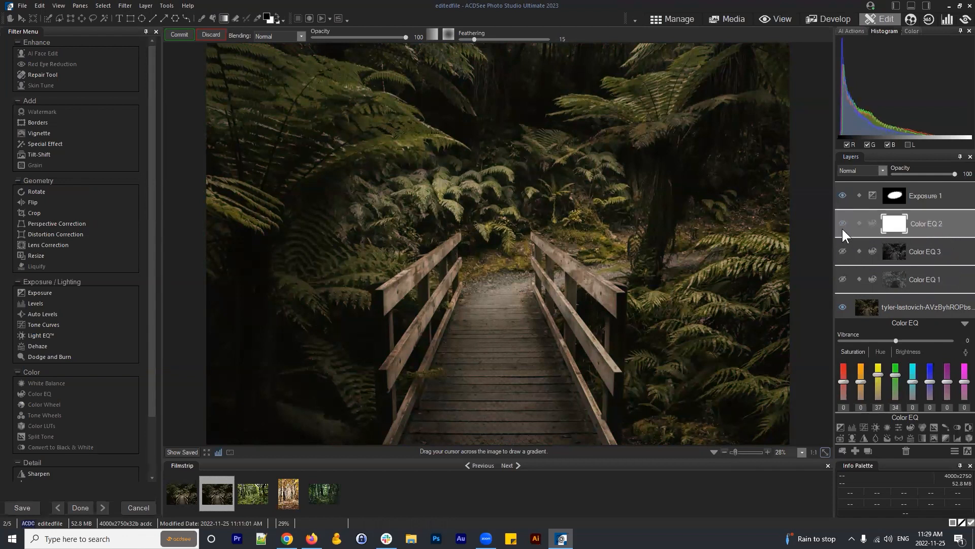
pyautogui.click(842, 224)
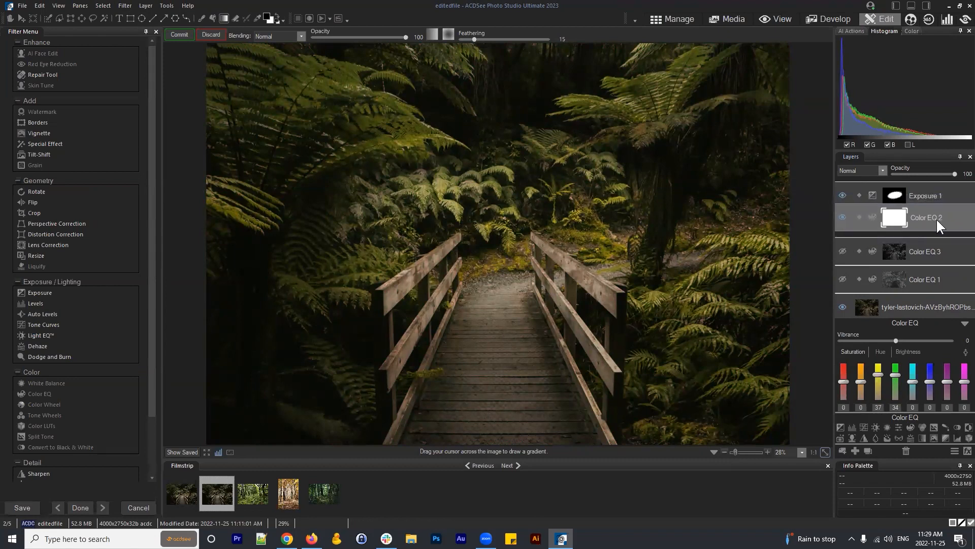
pyautogui.click(843, 223)
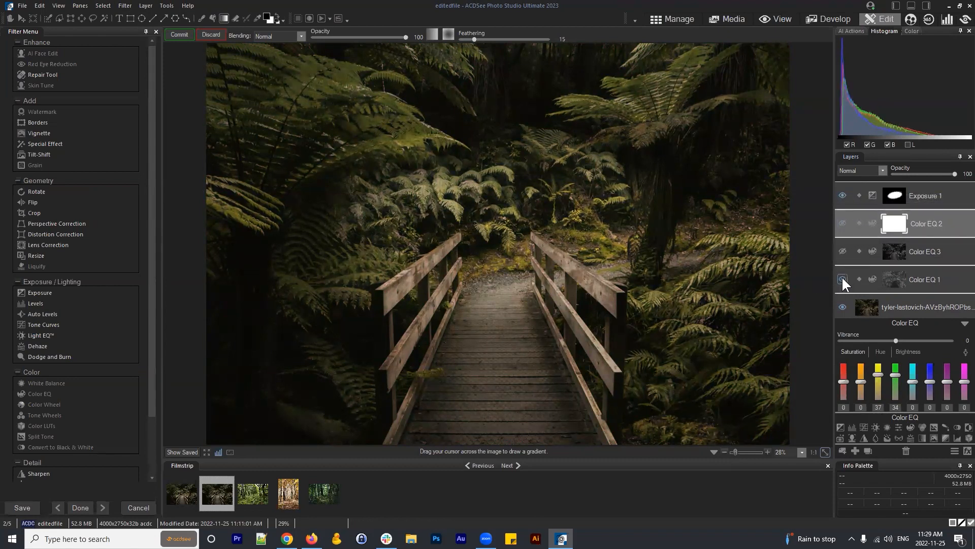
pyautogui.click(917, 277)
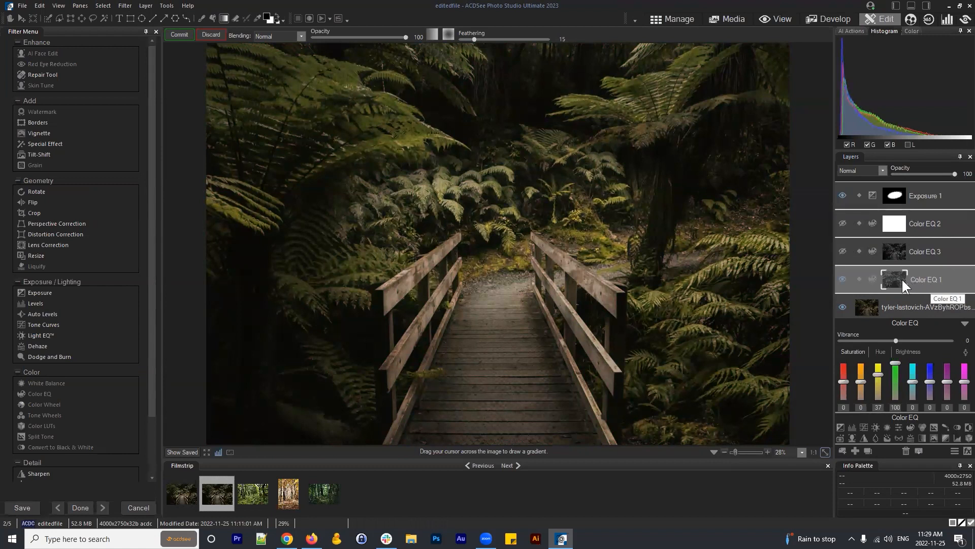
pyautogui.click(842, 278)
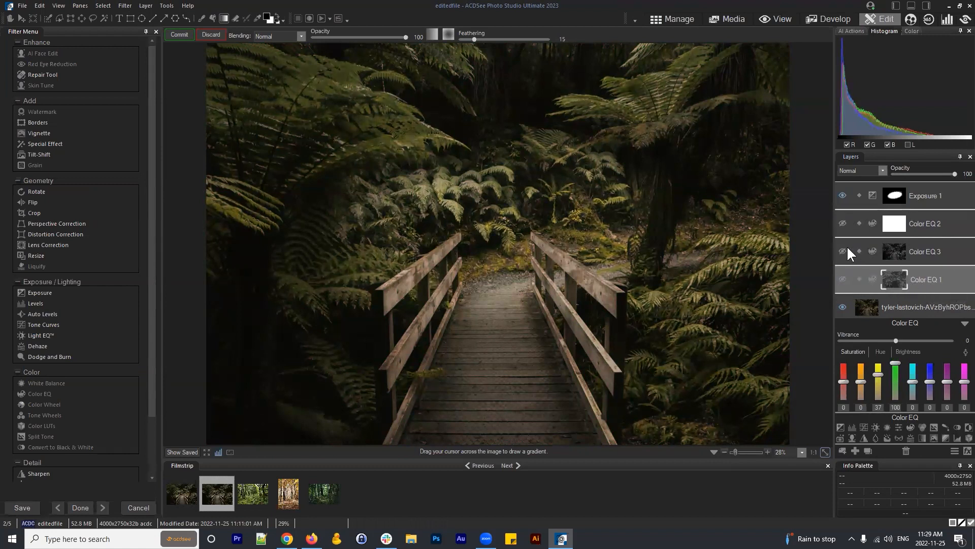
# Step: Show and select Color EQ 3, and set its brightness to 29 for yellow and 26 for green
pyautogui.click(841, 251)
pyautogui.click(916, 250)
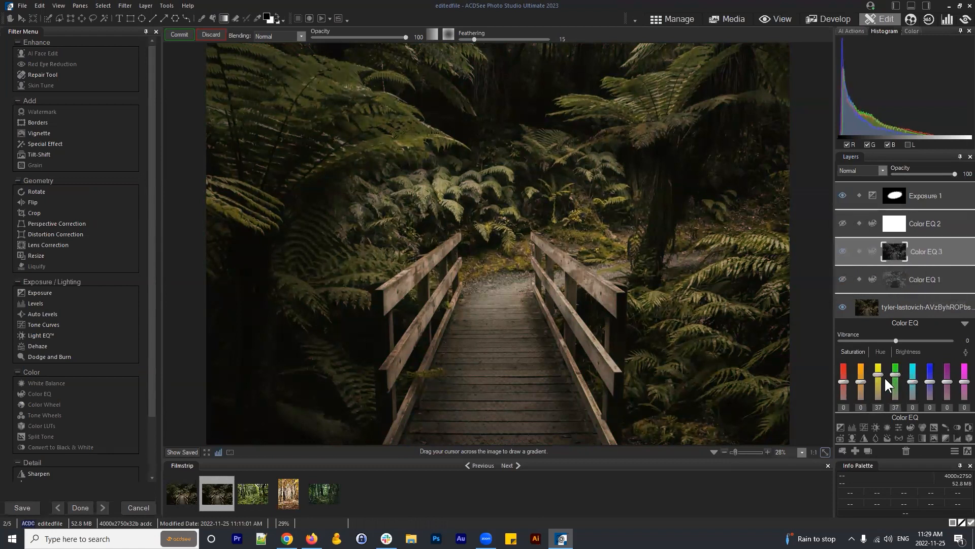
pyautogui.click(906, 352)
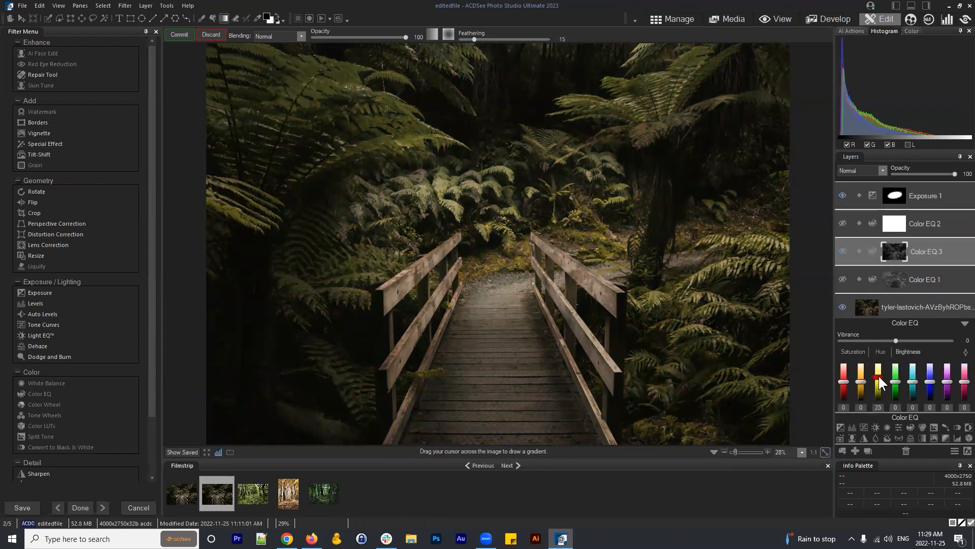
pyautogui.moveTo(881, 382); pyautogui.dragTo(895, 376)
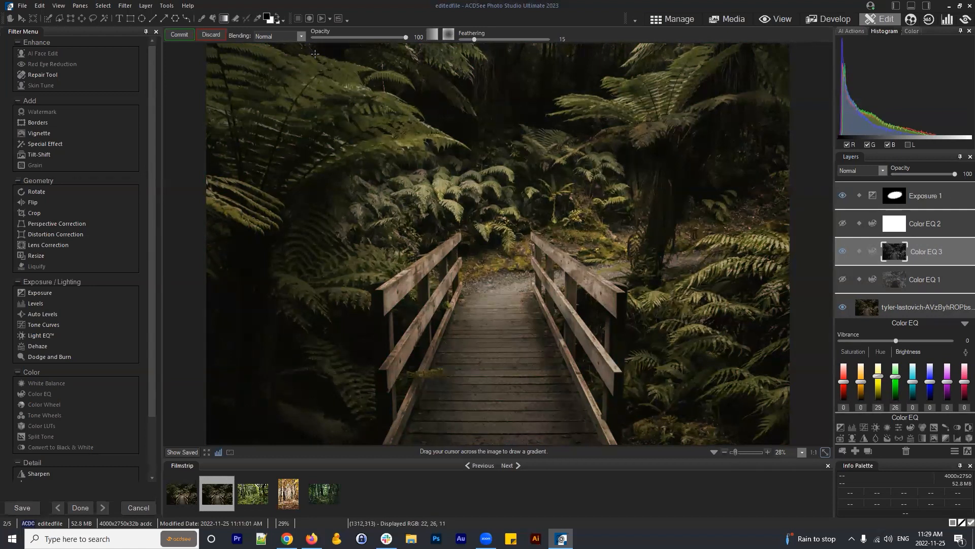
# Step: Delete the Color EQ 3 layer, and show Color EQ 1 again with its settings collapsed
pyautogui.click(258, 18)
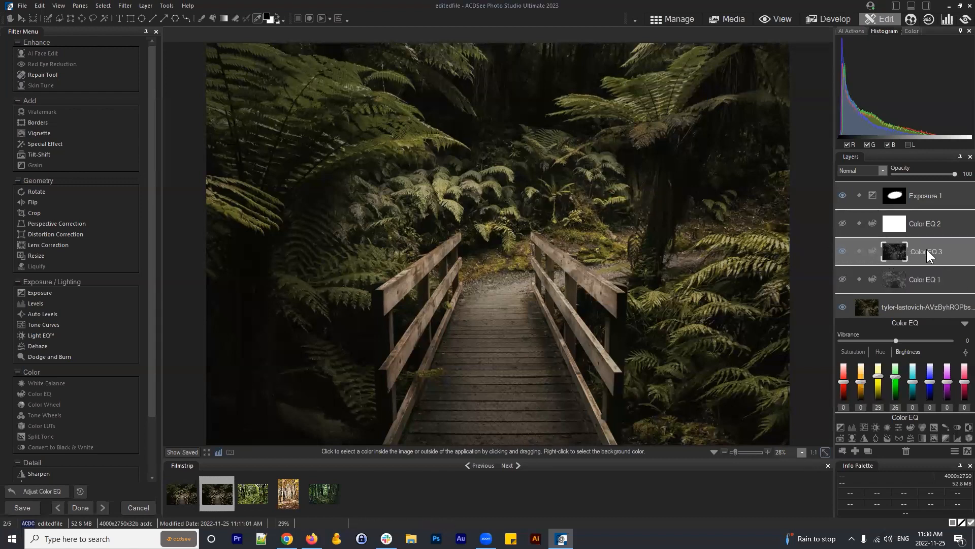
pyautogui.click(906, 451)
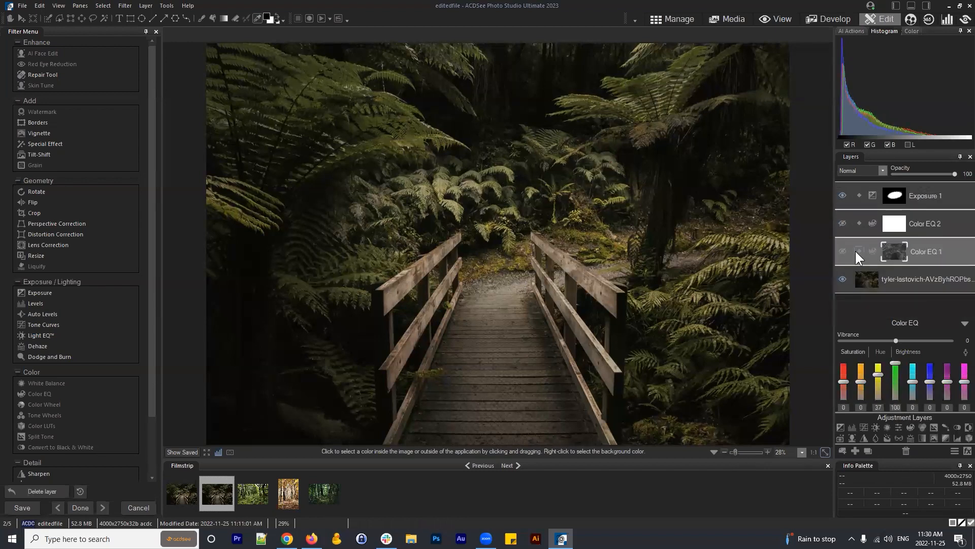
pyautogui.click(844, 250)
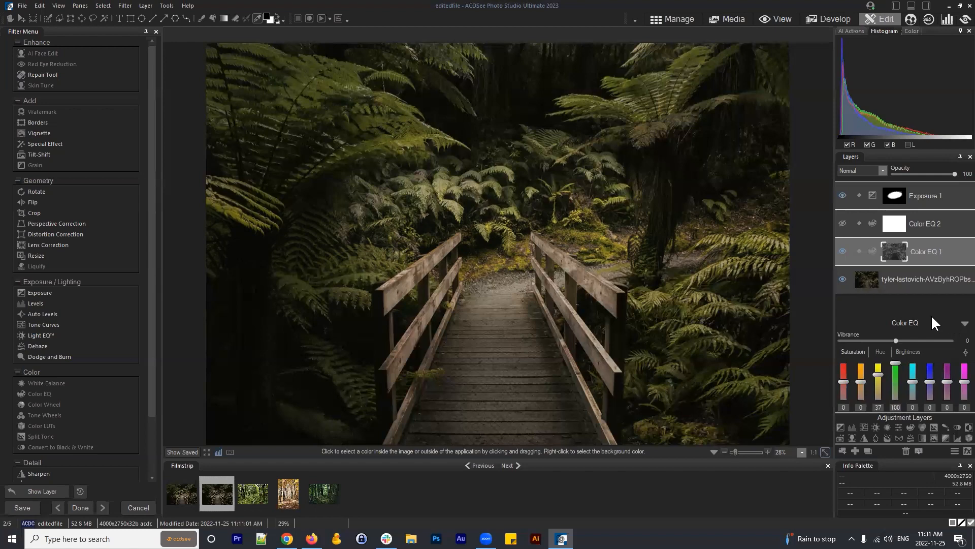
pyautogui.click(961, 323)
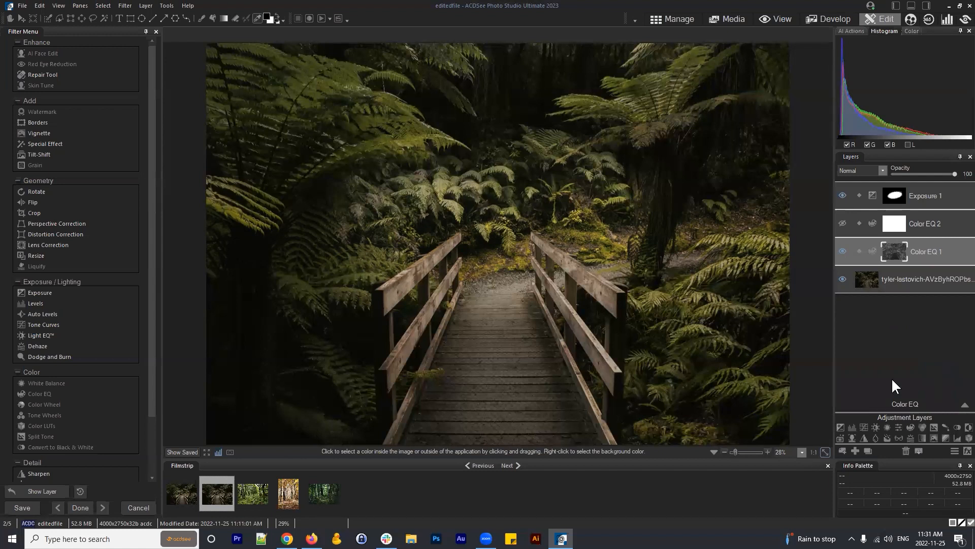
# Step: Save the layered image and return to Manage mode
pyautogui.click(22, 6)
pyautogui.click(45, 79)
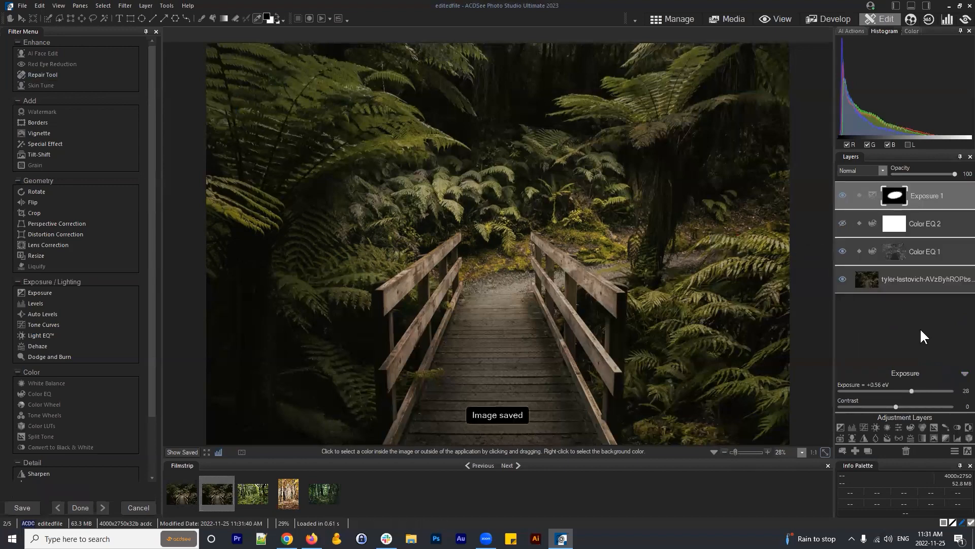
pyautogui.click(672, 19)
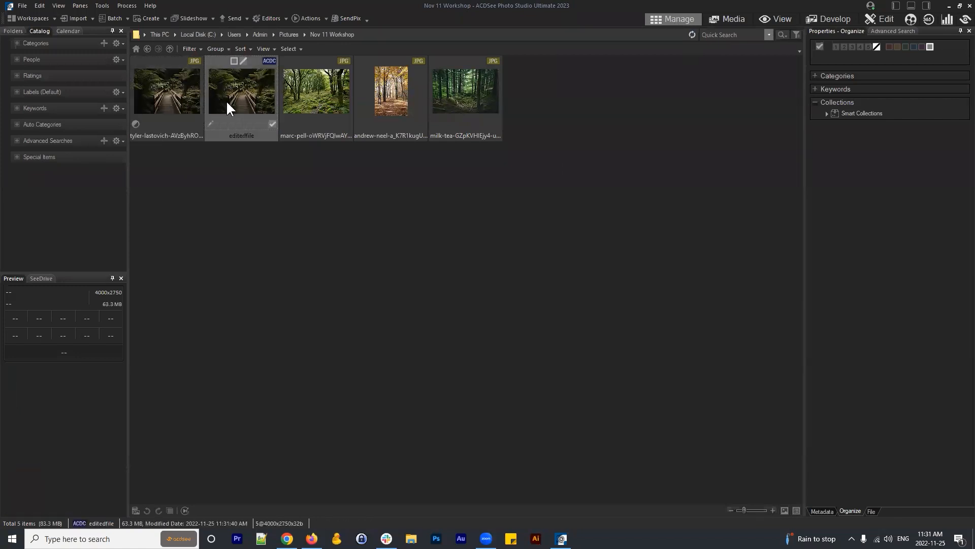
# Step: Compare the original bridge photo and editedfile side by side, and close the comparison
pyautogui.press('Left')
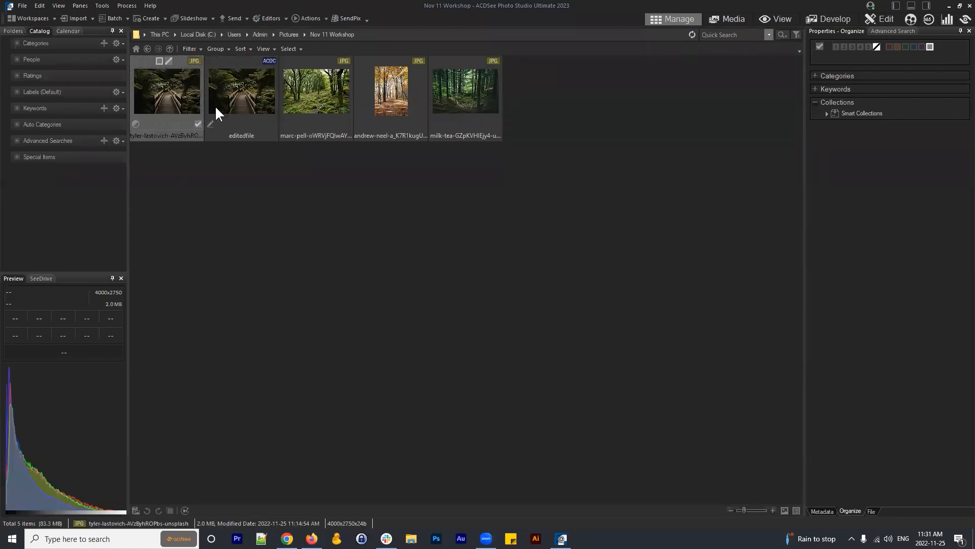
pyautogui.keyDown('ctrl'); pyautogui.click(251, 106); pyautogui.keyUp('ctrl')
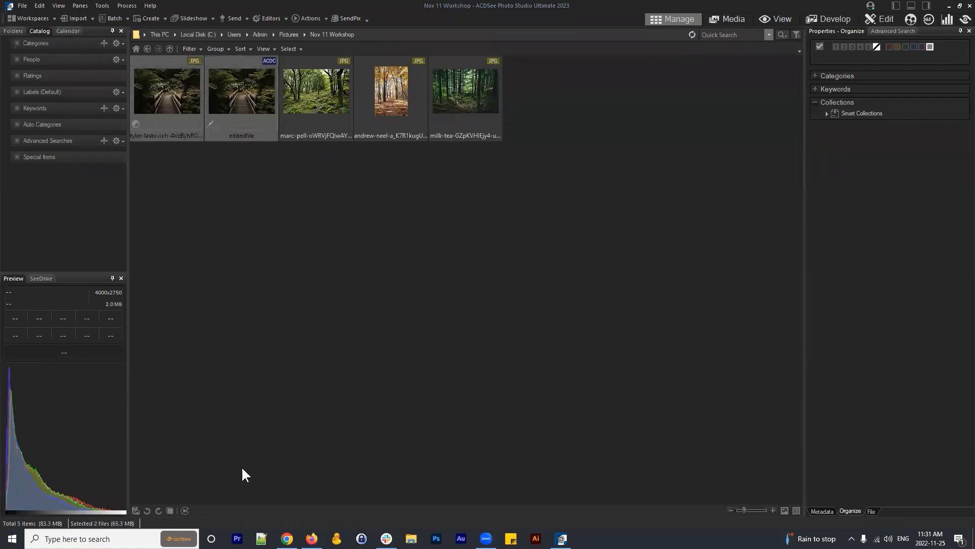
pyautogui.click(169, 510)
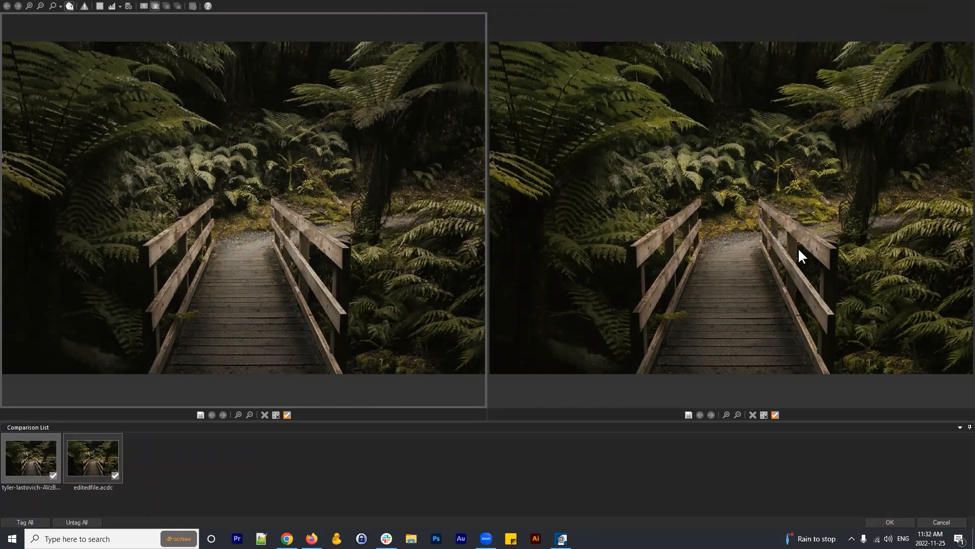
pyautogui.click(662, 225)
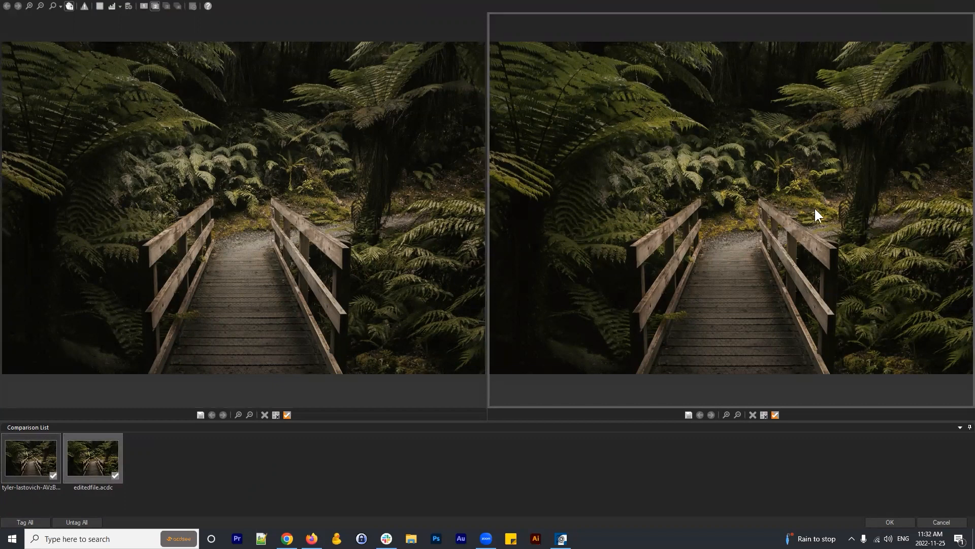
pyautogui.click(941, 521)
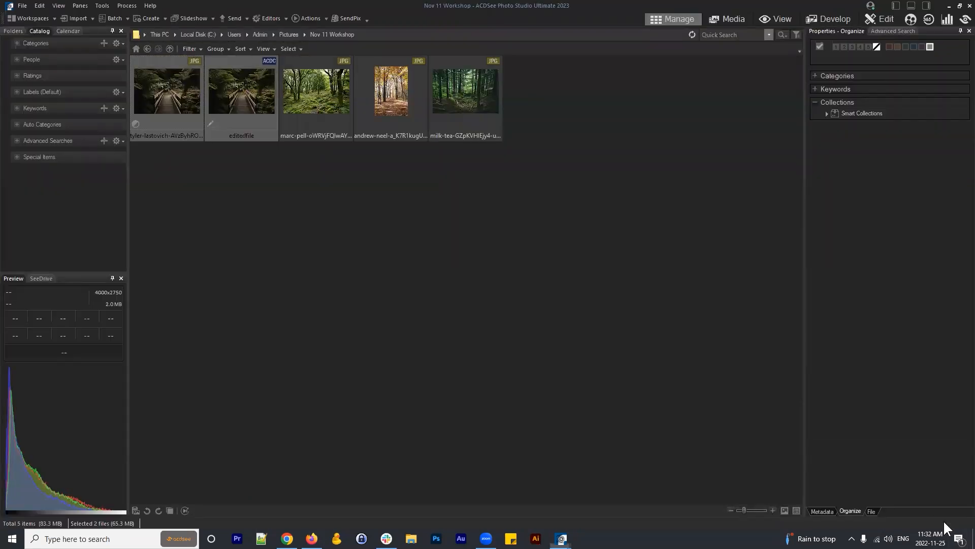
# Step: Open the original bridge photo in Develop mode and rotate the Color Wheel wedge to cover the greens and yellows
pyautogui.click(155, 86)
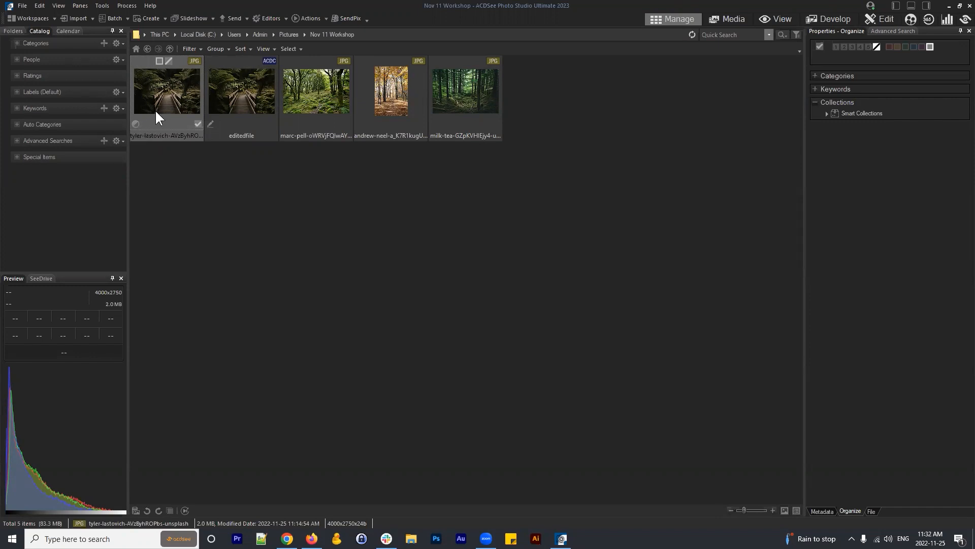
pyautogui.click(826, 13)
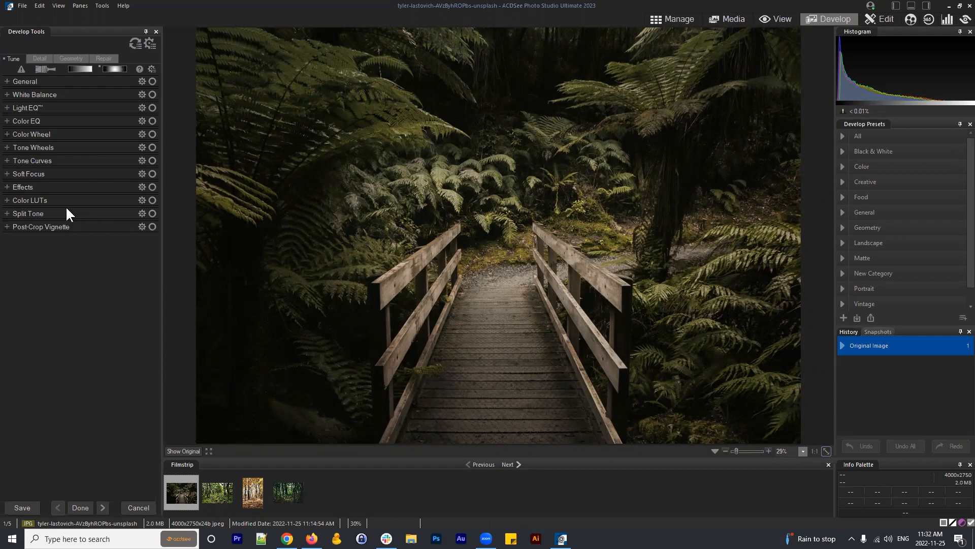
pyautogui.click(49, 139)
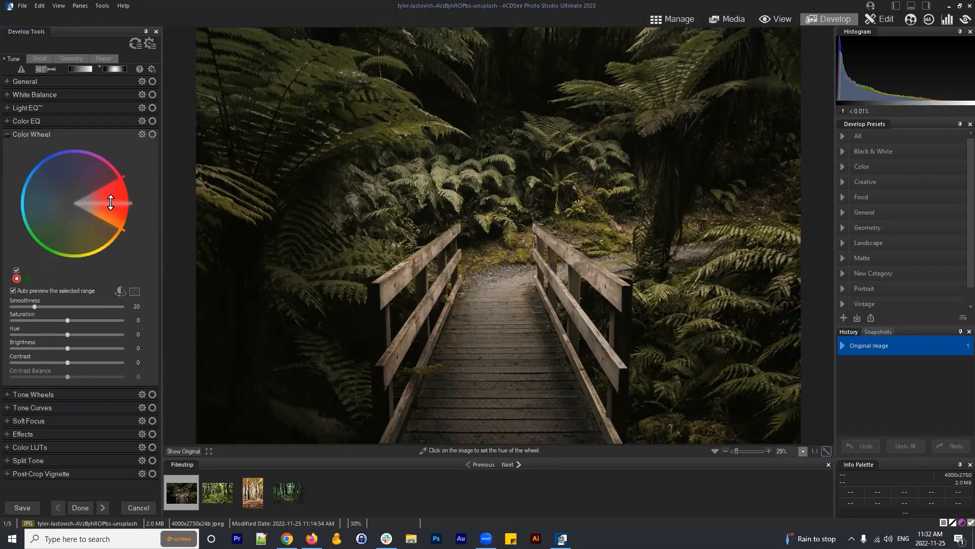
pyautogui.moveTo(110, 202); pyautogui.dragTo(68, 232)
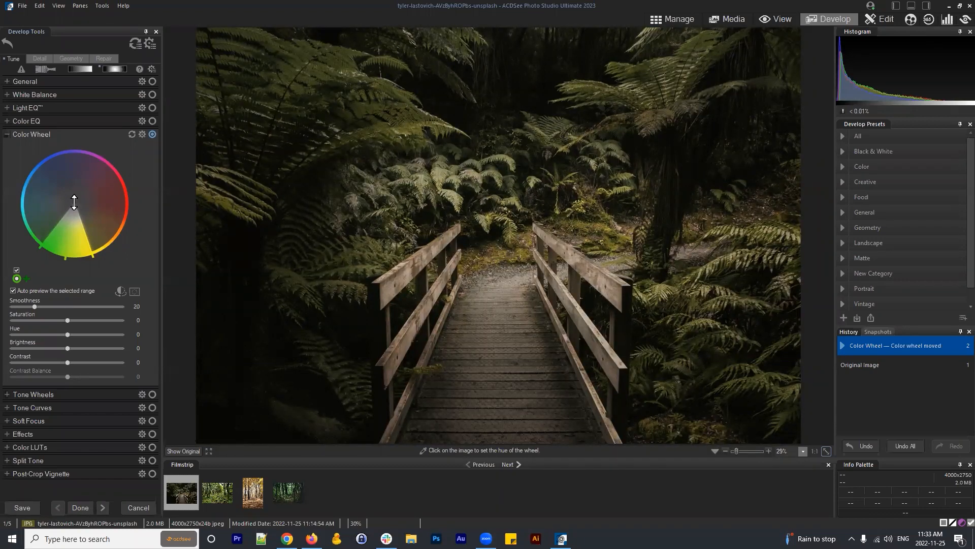
# Step: Try limiting the Color Wheel wedge to the more saturated greens and yellows, and extend it back to the center
pyautogui.moveTo(74, 202); pyautogui.dragTo(94, 221)
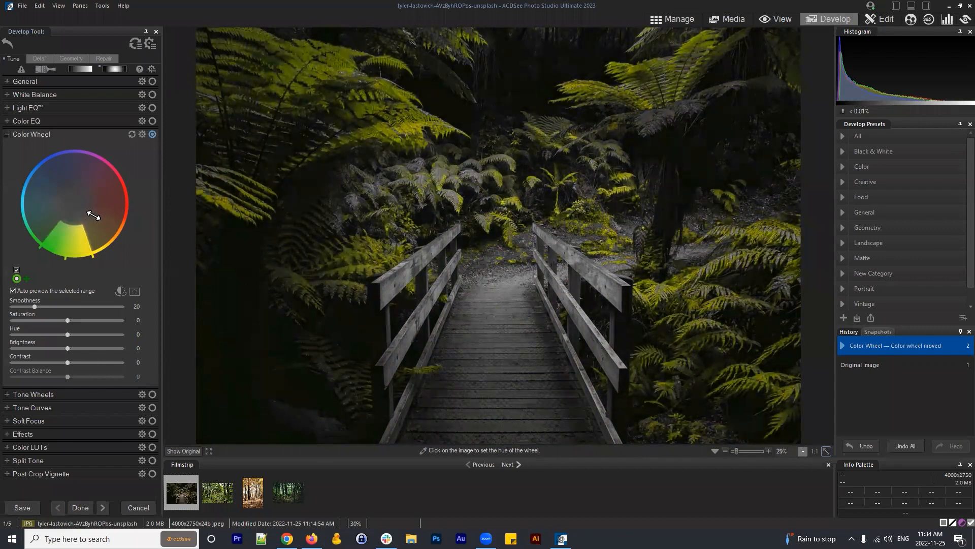
pyautogui.moveTo(76, 223); pyautogui.dragTo(88, 192)
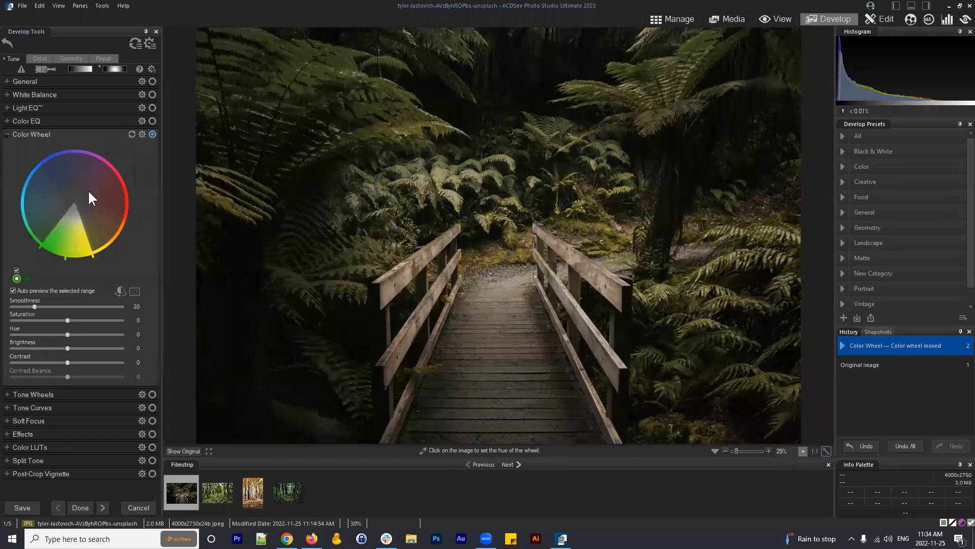
# Step: Limit the Color Wheel wedge to the more saturated greens and yellows, and set Saturation to 58, Brightness to 14 and Contrast to 18
pyautogui.moveTo(78, 255)
pyautogui.mouseDown()
pyautogui.moveTo(72, 212)
pyautogui.moveTo(75, 270)
pyautogui.moveTo(78, 246)
pyautogui.mouseUp()
pyautogui.moveTo(74, 204); pyautogui.dragTo(74, 227)
pyautogui.moveTo(68, 320); pyautogui.dragTo(77, 364)
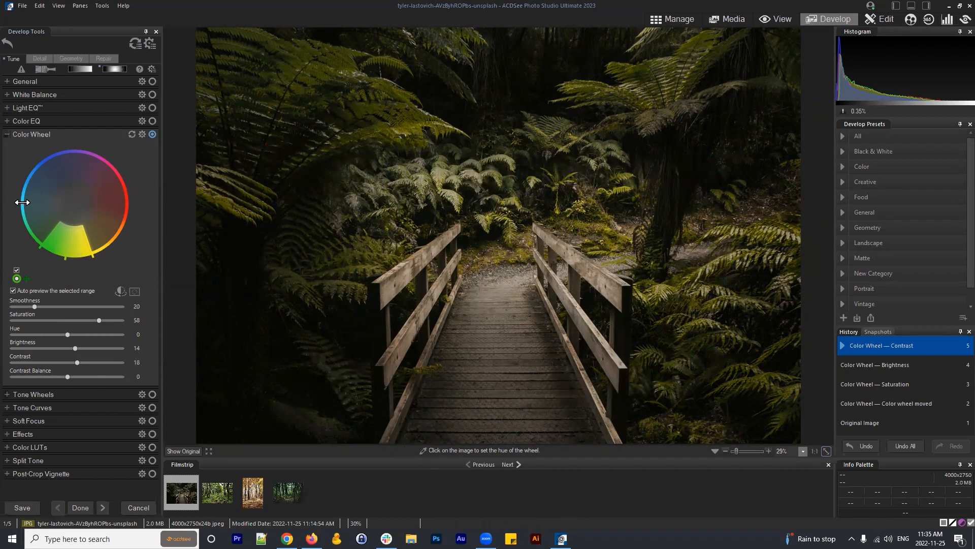
# Step: Compare the Color Wheel adjustment with the original photo
pyautogui.click(7, 135)
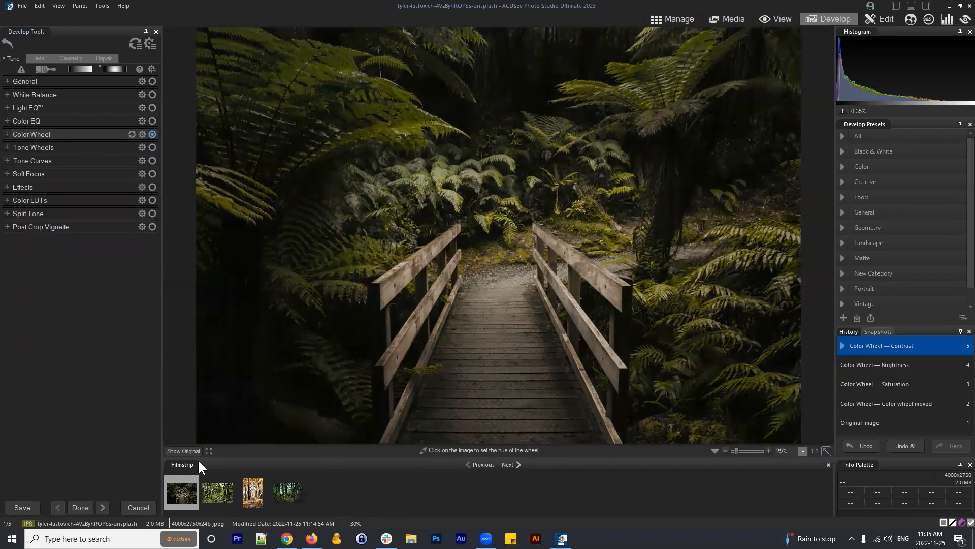
pyautogui.click(183, 450)
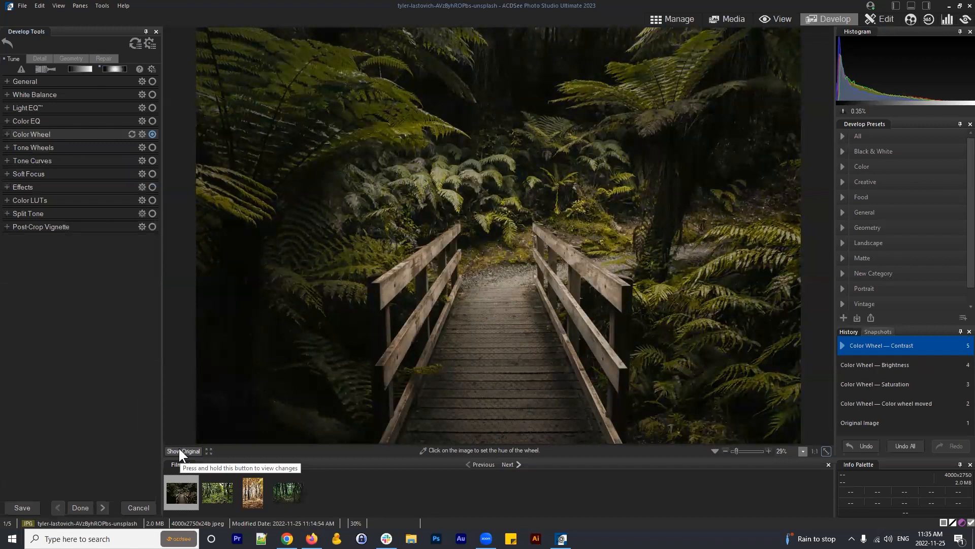
pyautogui.click(33, 135)
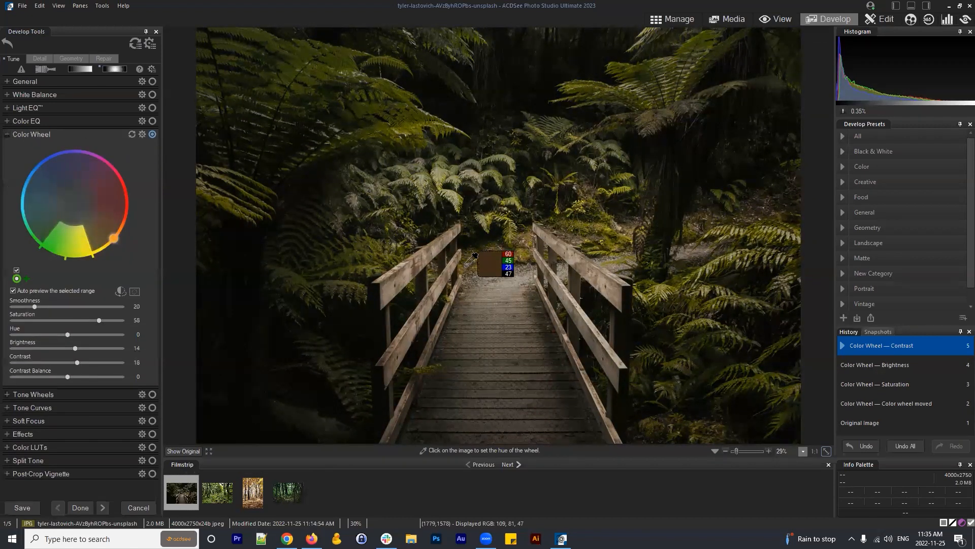
# Step: Extend the wedge's inner edge slightly toward the center to include less saturated greens and yellows, and lower Saturation to 44
pyautogui.click(78, 226)
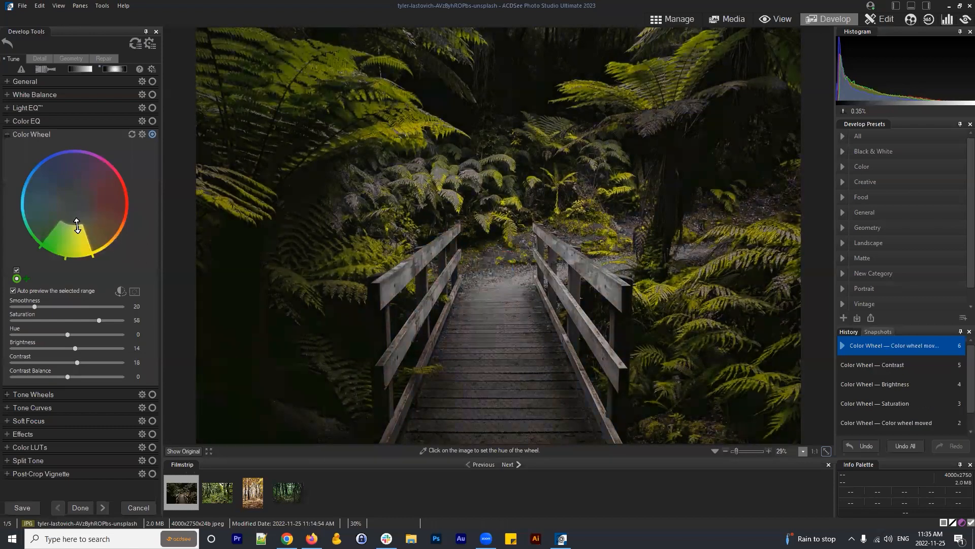
pyautogui.moveTo(75, 224); pyautogui.dragTo(75, 224)
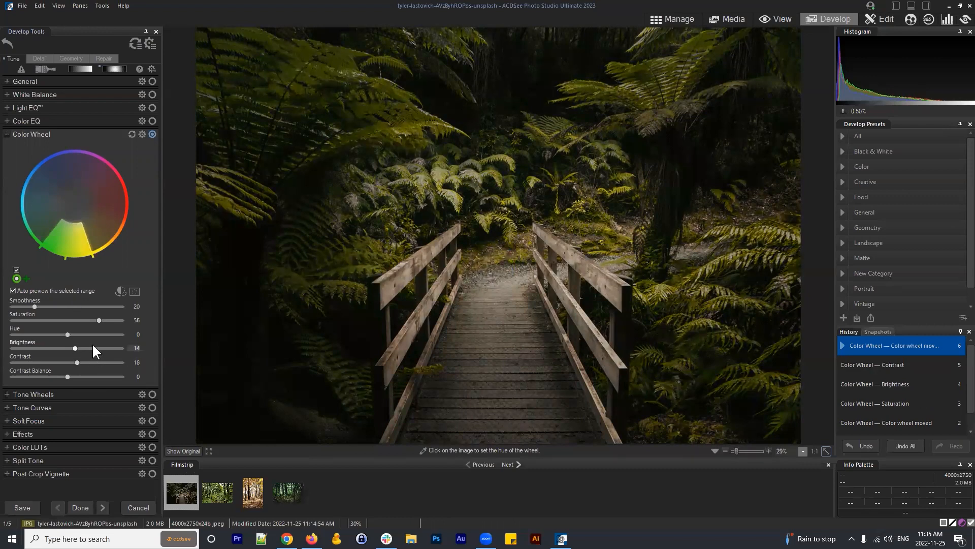
pyautogui.moveTo(99, 320); pyautogui.dragTo(92, 321)
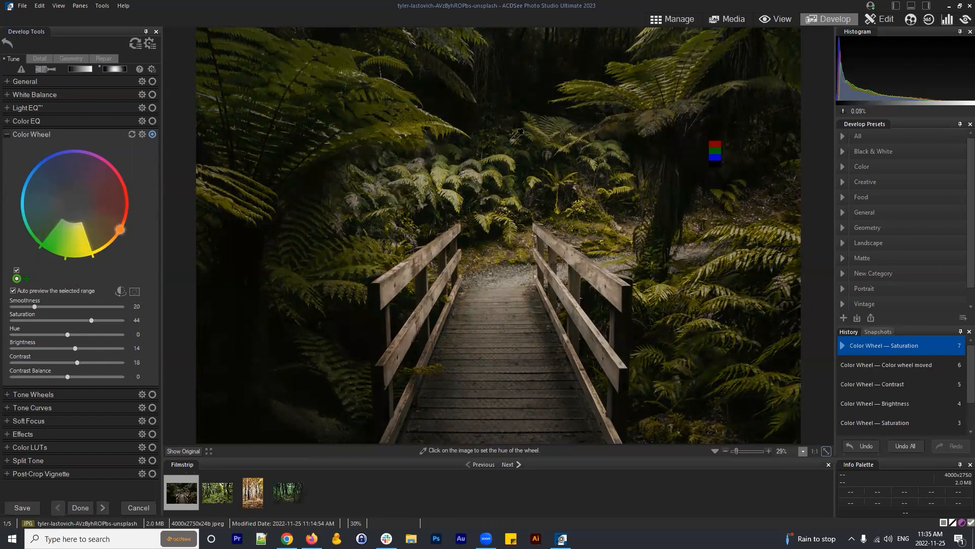
pyautogui.moveTo(61, 224); pyautogui.dragTo(67, 219)
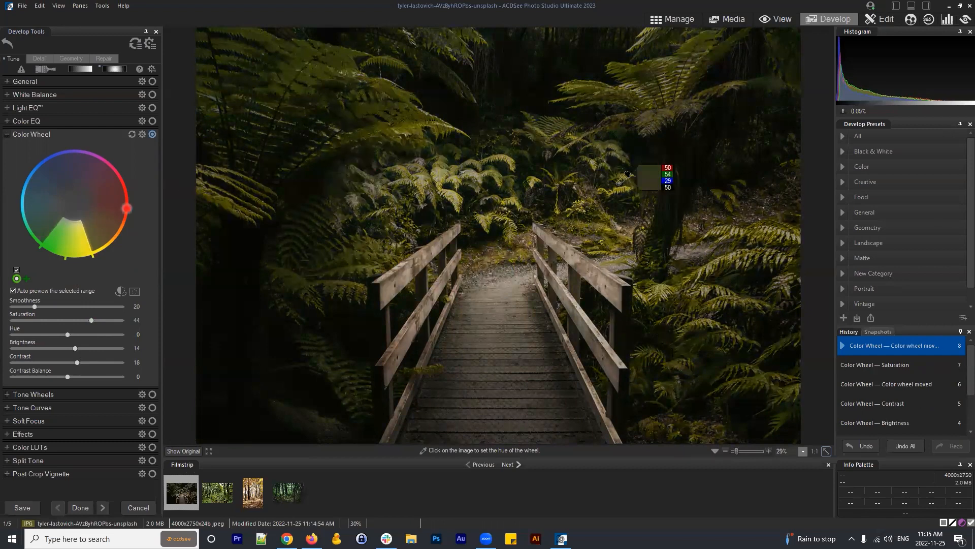
pyautogui.moveTo(66, 222)
pyautogui.mouseDown()
pyautogui.moveTo(64, 235)
pyautogui.moveTo(67, 217)
pyautogui.mouseUp()
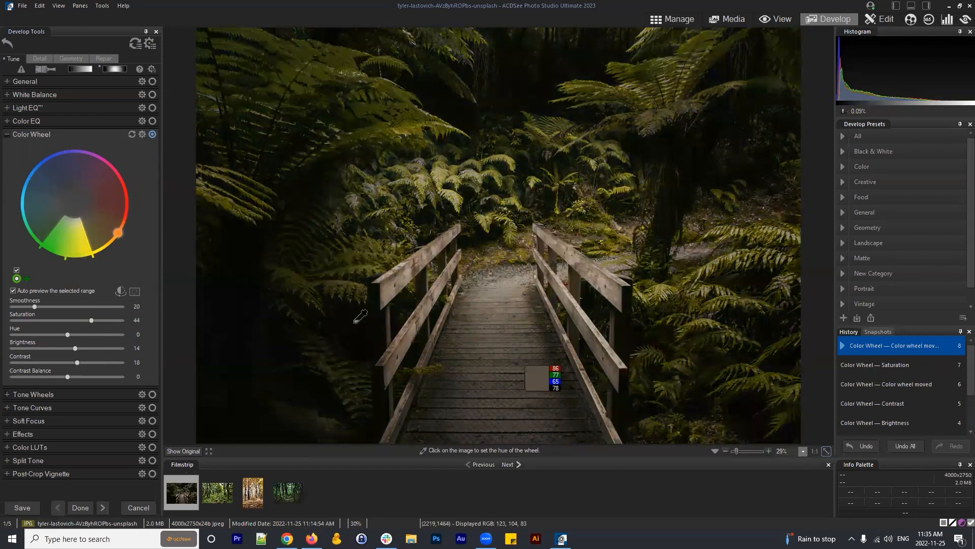
# Step: Check the result against the original photo, and save the changes while returning to Manage mode
pyautogui.click(181, 451)
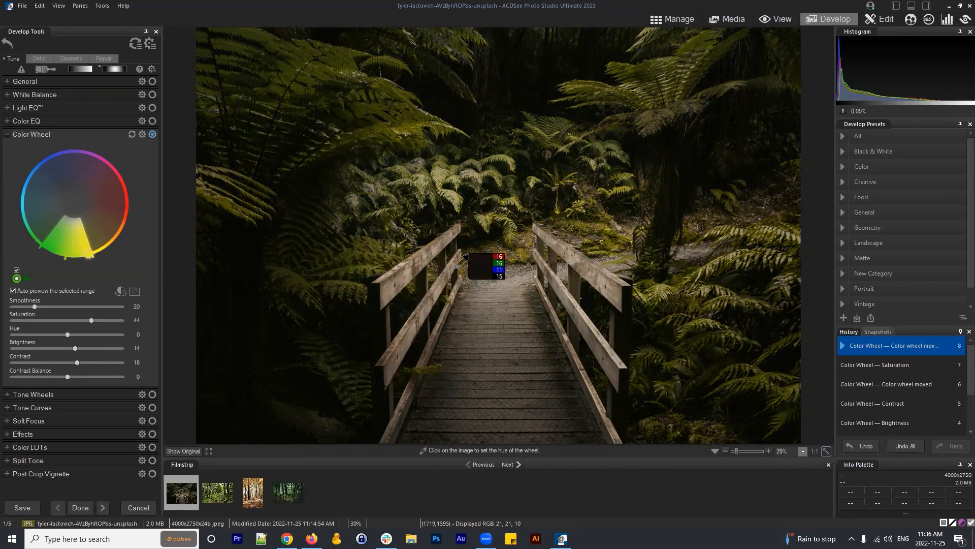
pyautogui.click(669, 19)
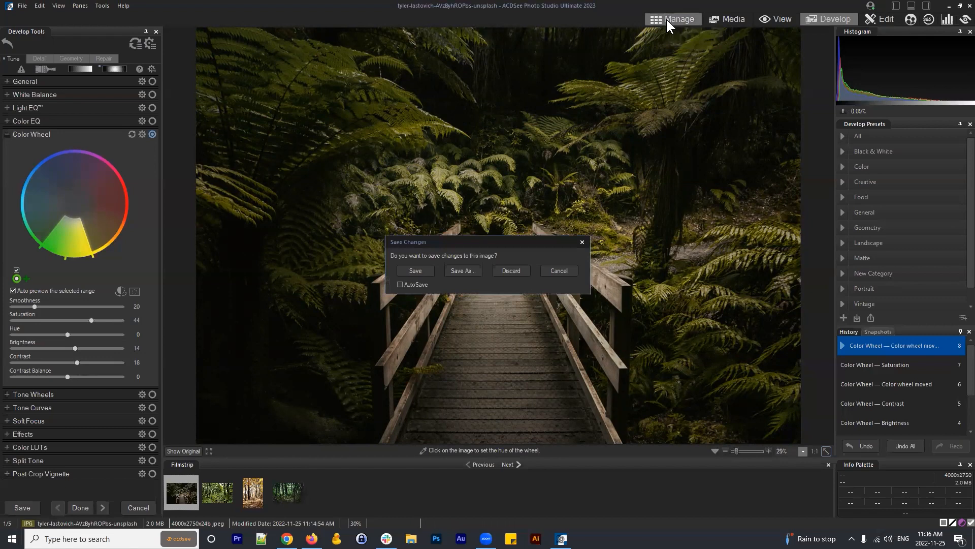
pyautogui.click(416, 270)
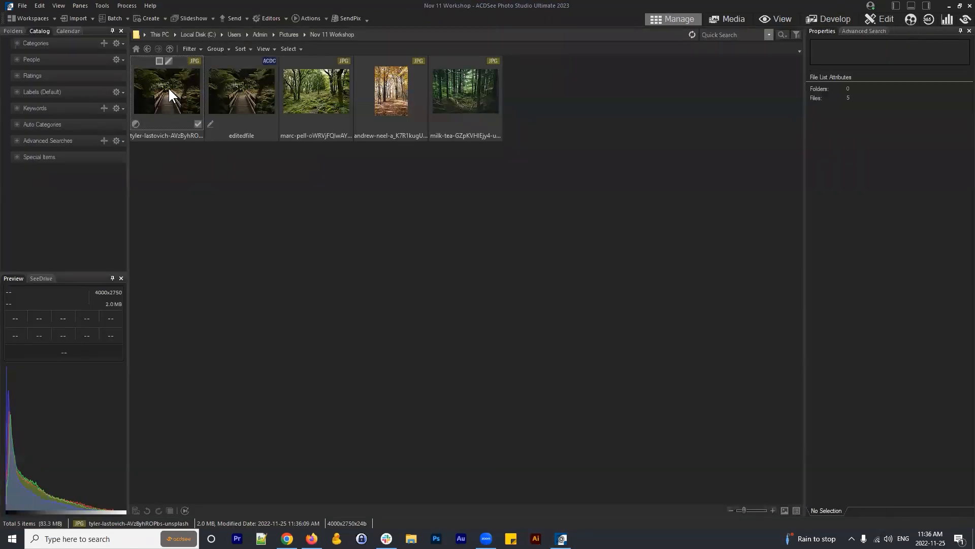
# Step: Reopen the saved bridge photo in Develop mode to review its Color Wheel settings, and return to Manage mode
pyautogui.click(169, 86)
pyautogui.click(158, 68)
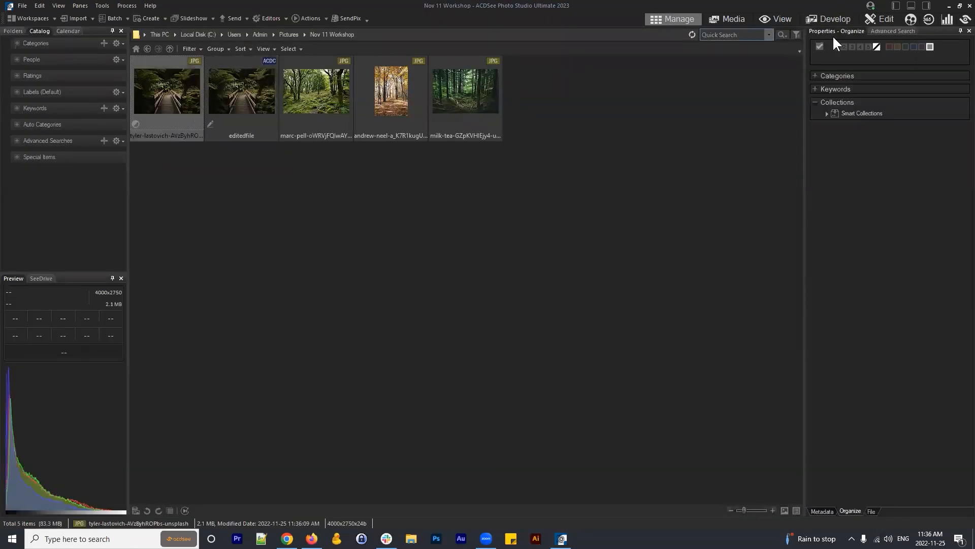
pyautogui.click(835, 20)
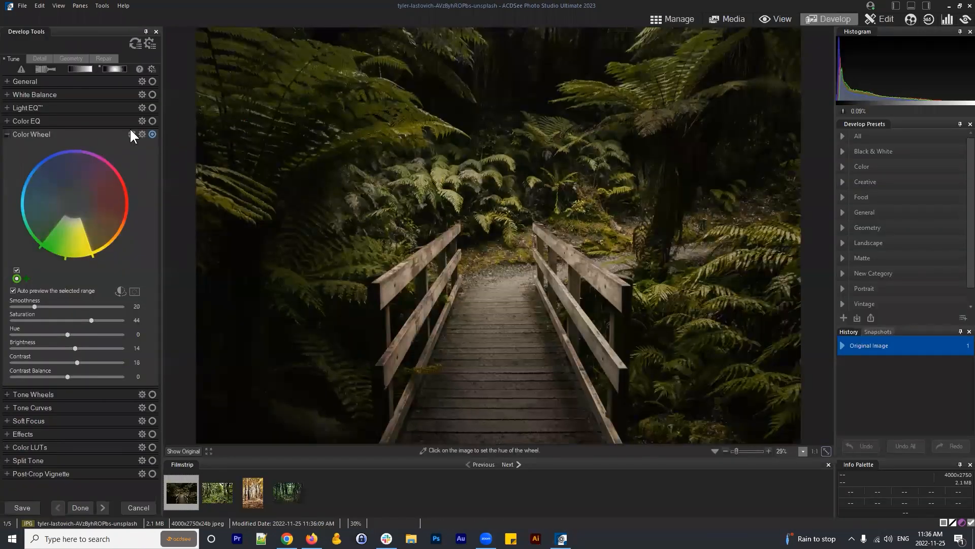
pyautogui.click(668, 21)
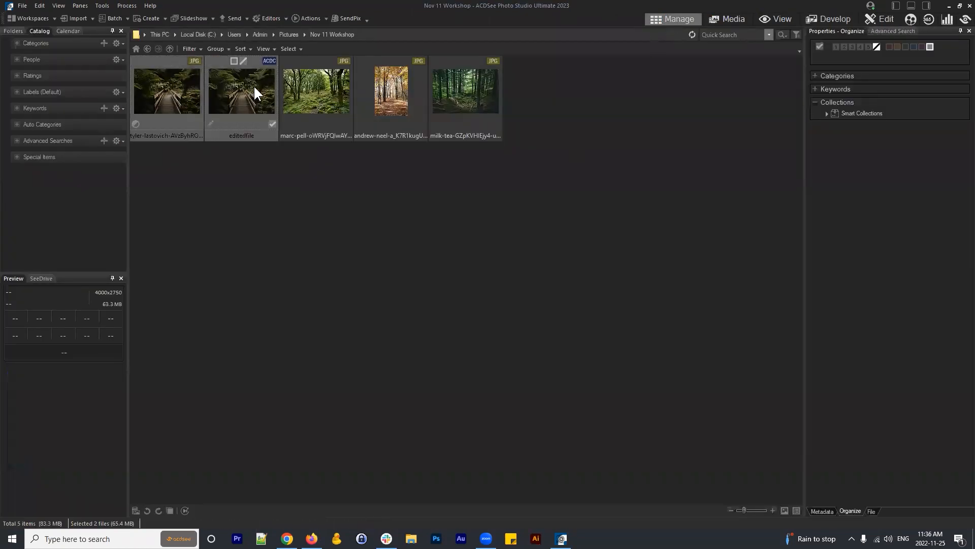
# Step: Compare the developed bridge photo and editedfile side by side, switching between the two images, and close the comparison
pyautogui.click(170, 510)
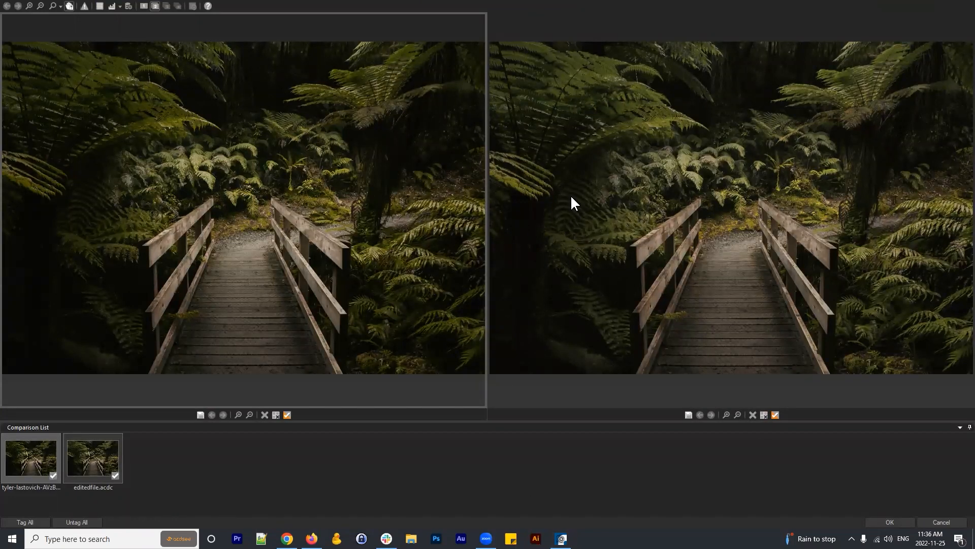
pyautogui.click(603, 180)
pyautogui.click(379, 219)
pyautogui.click(537, 111)
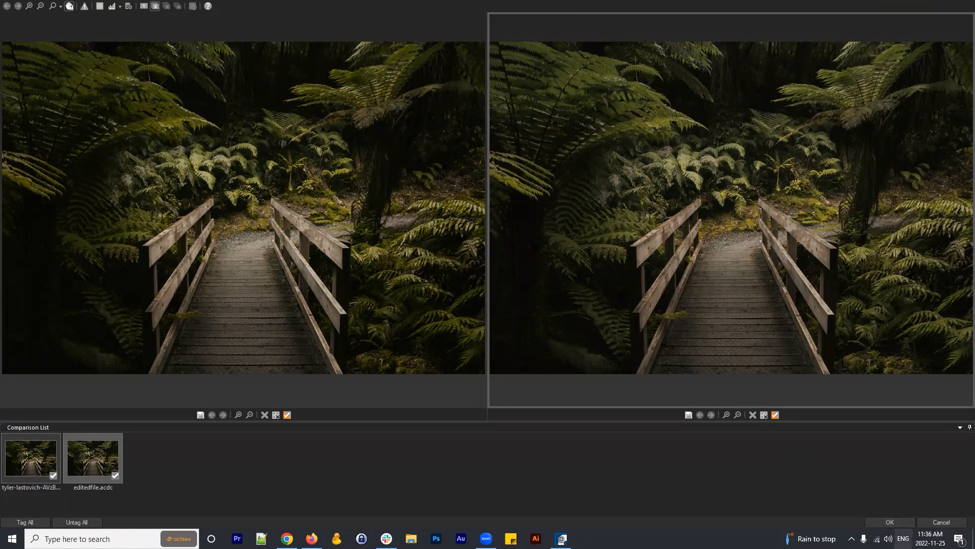
pyautogui.click(317, 206)
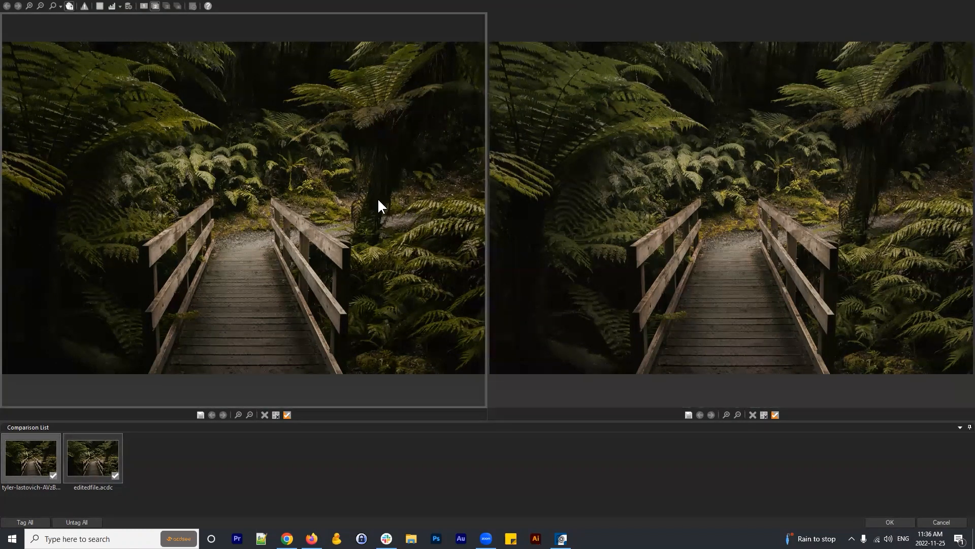
pyautogui.click(637, 202)
pyautogui.click(298, 217)
pyautogui.click(654, 207)
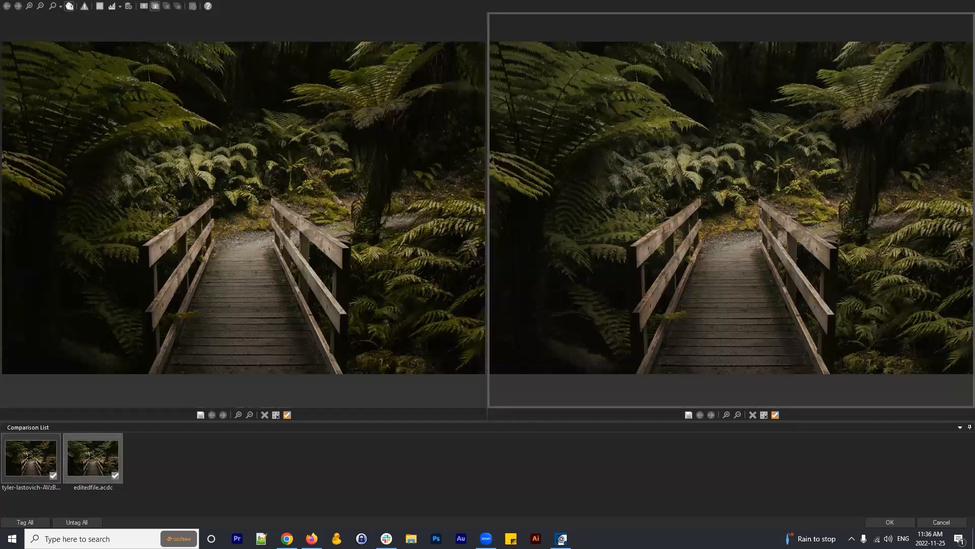
pyautogui.click(887, 521)
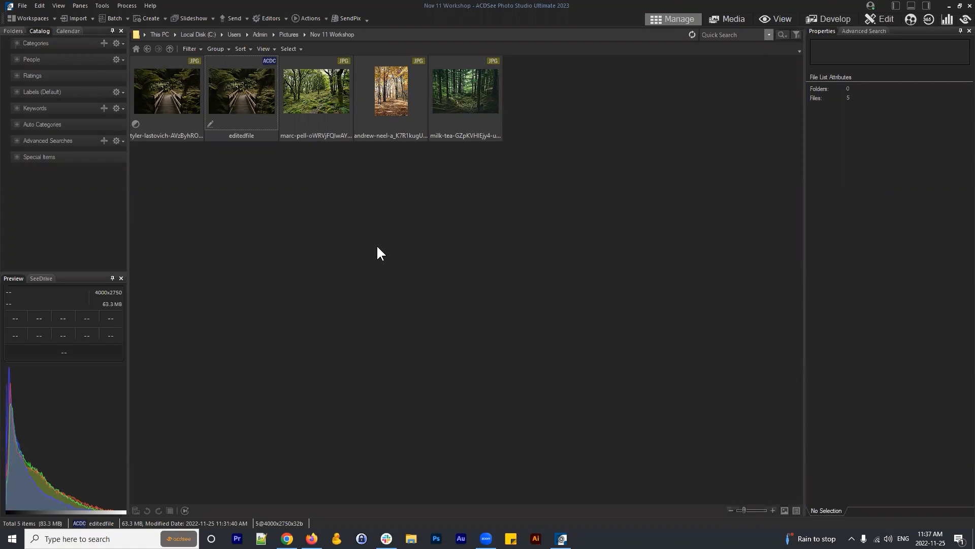
# Step: Open editedfile in Edit mode and toggle the Exposure 1 layer's visibility to check its effect
pyautogui.click(247, 100)
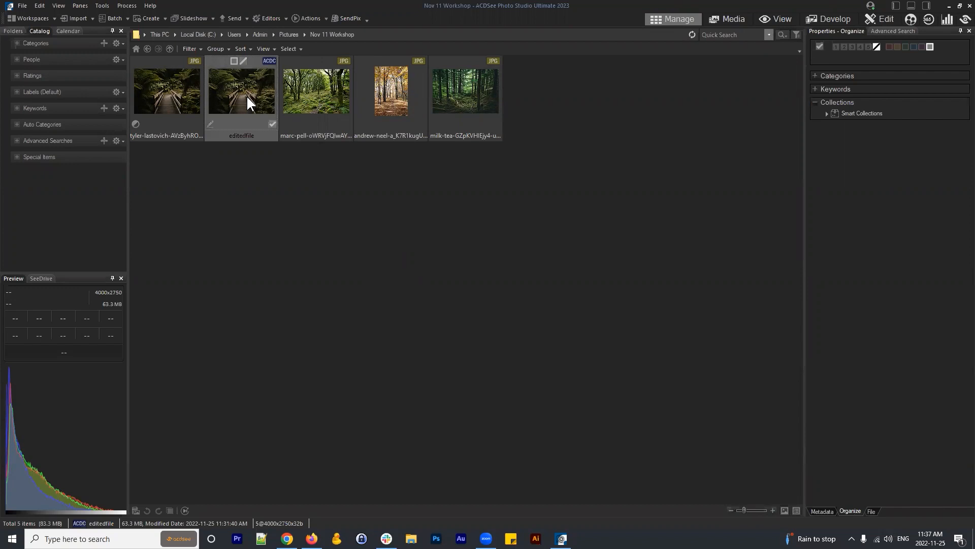
pyautogui.click(879, 19)
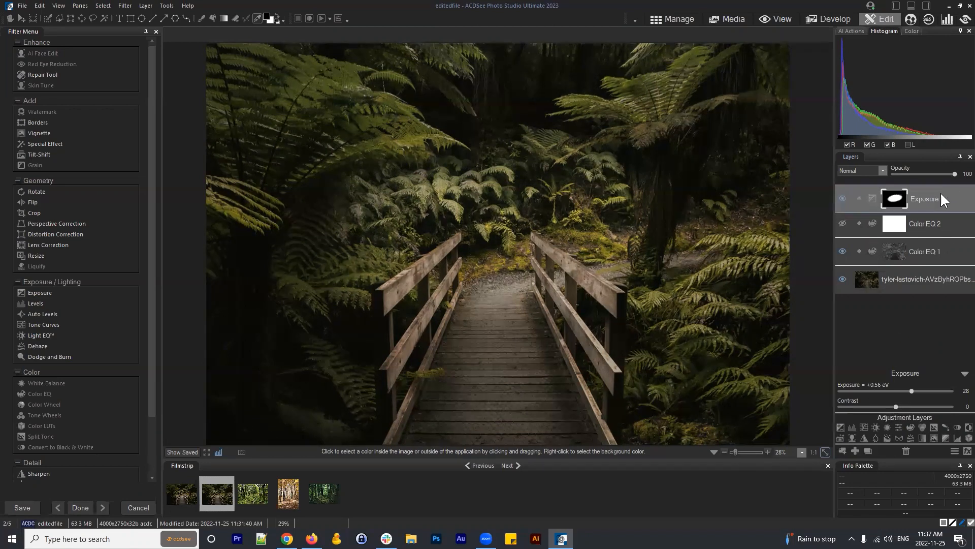
pyautogui.click(842, 195)
pyautogui.click(841, 196)
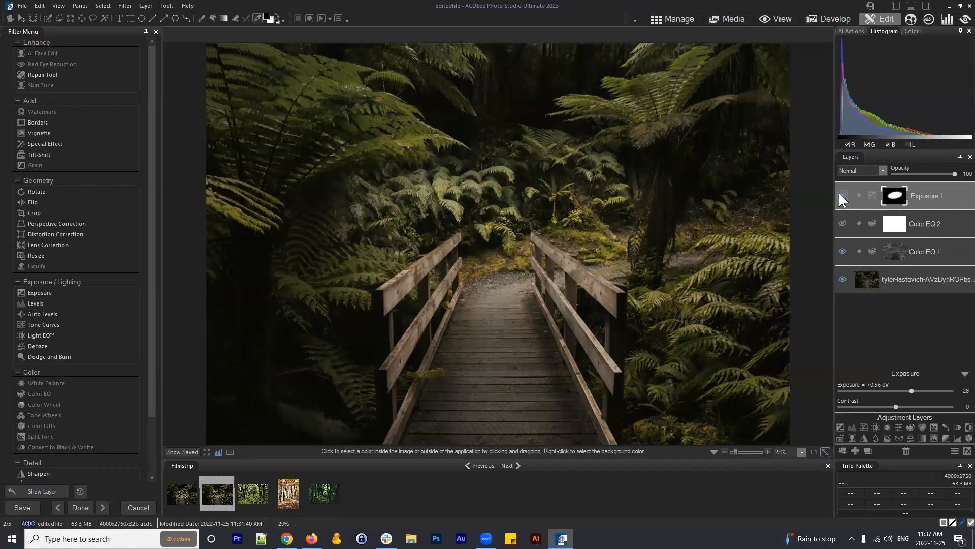
pyautogui.click(841, 197)
pyautogui.click(842, 197)
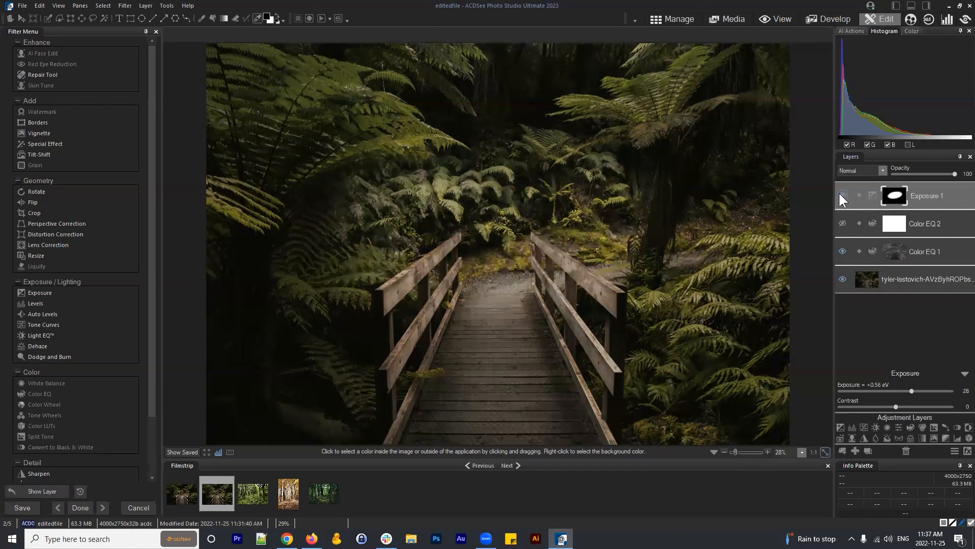
# Step: Add a new Exposure adjustment layer above Exposure 1, try it at +1.10 eV, and reset the exposure to 0
pyautogui.click(840, 427)
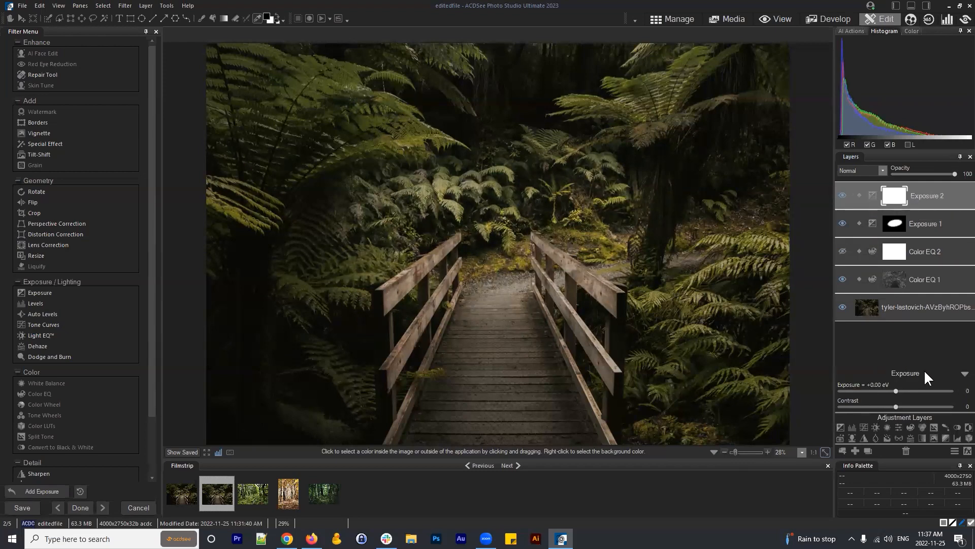
pyautogui.moveTo(896, 390); pyautogui.dragTo(926, 391)
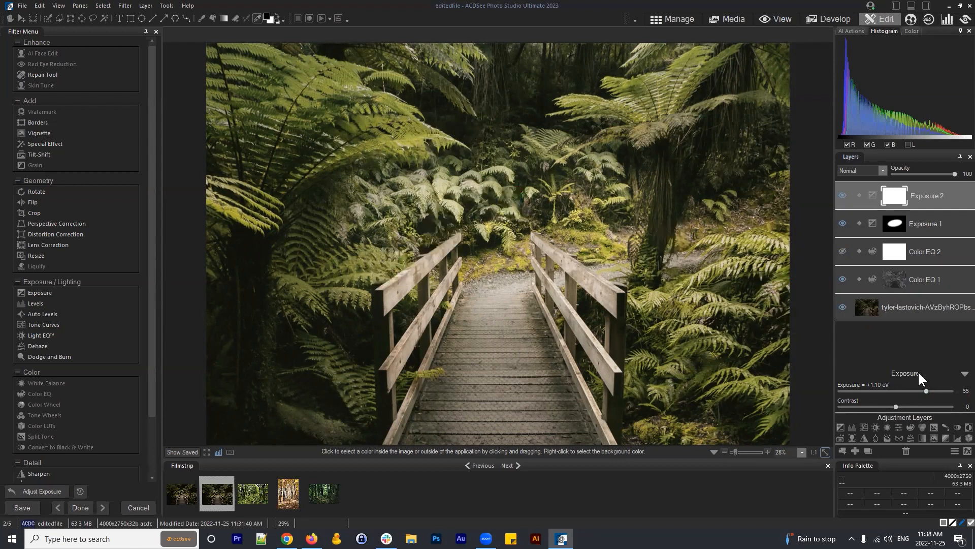
pyautogui.doubleClick(913, 386)
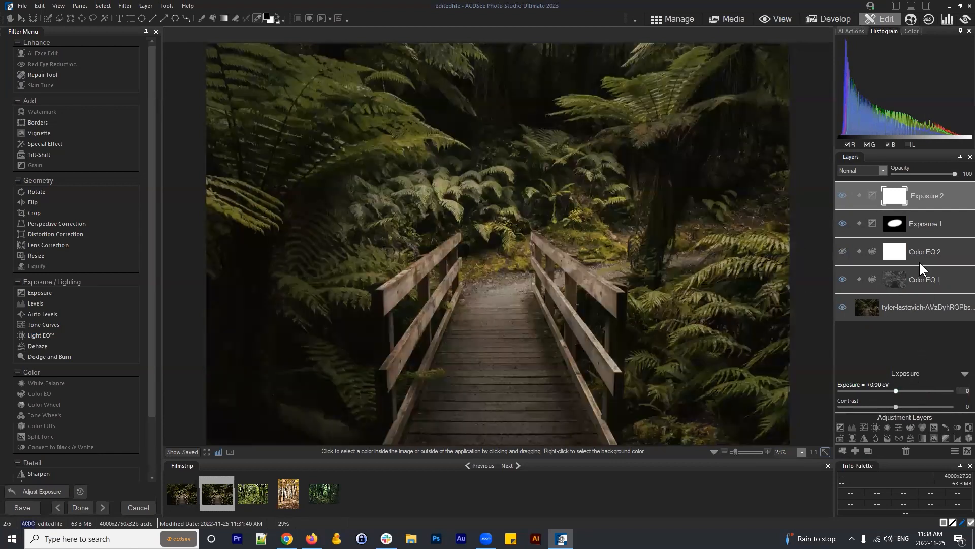
# Step: Set the Exposure 2 layer's mask to black and raise its exposure to +1.46 eV
pyautogui.rightClick(894, 199)
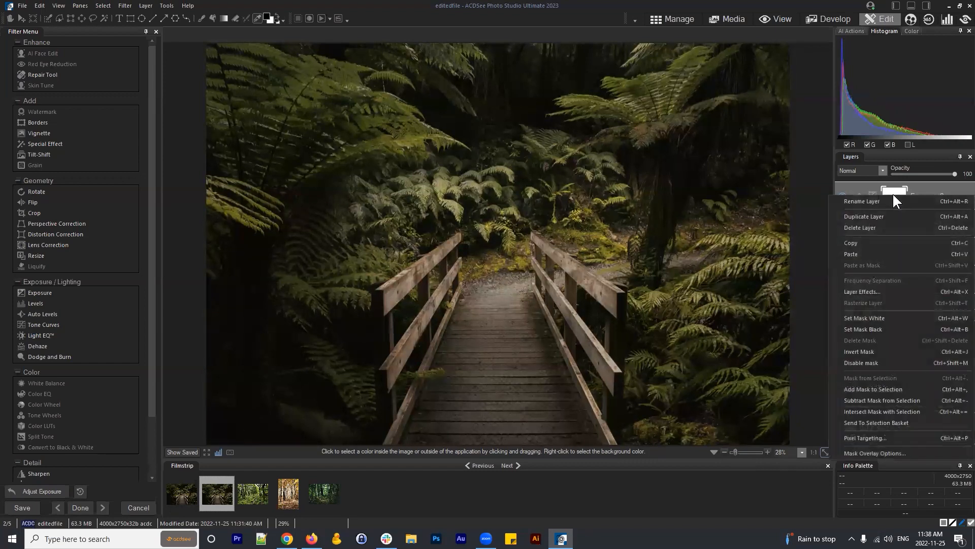
pyautogui.click(882, 335)
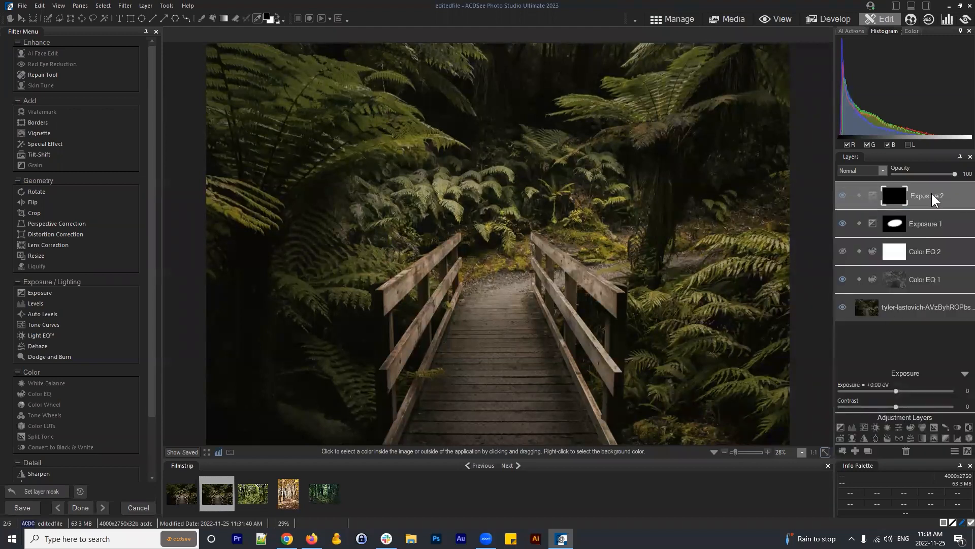
pyautogui.moveTo(896, 390); pyautogui.dragTo(934, 393)
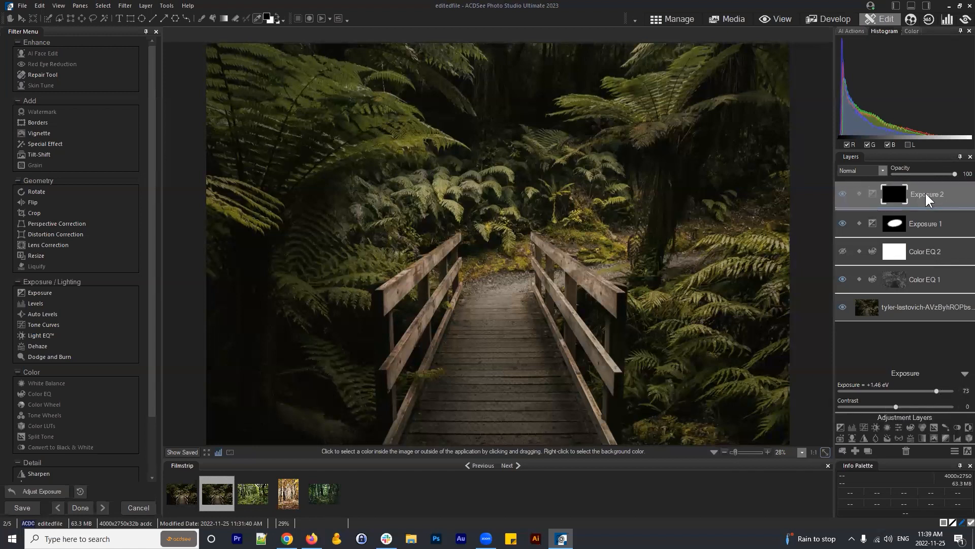
# Step: Compare the Exposure 1 and Exposure 2 masks, and try inverting the black Exposure 2 mask to white and back
pyautogui.click(937, 229)
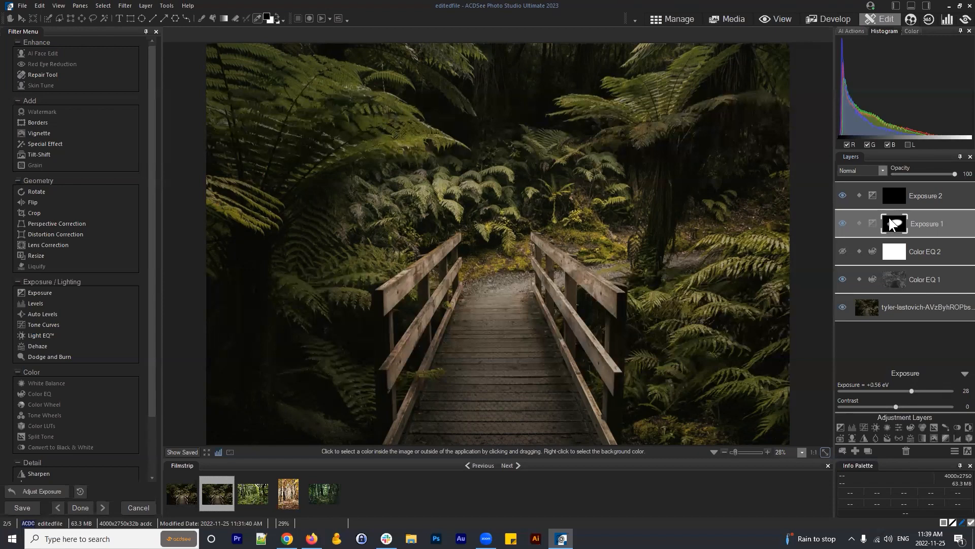
pyautogui.click(937, 199)
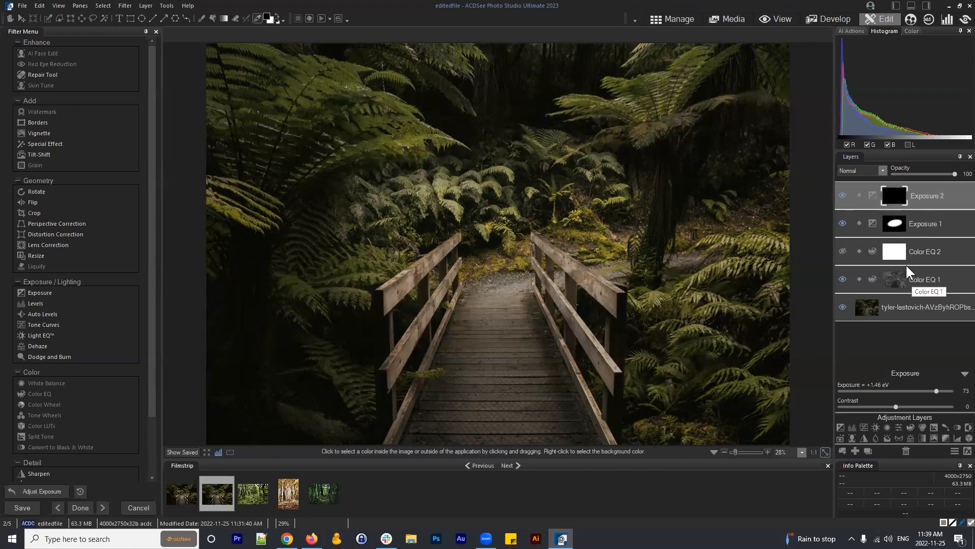
pyautogui.rightClick(893, 198)
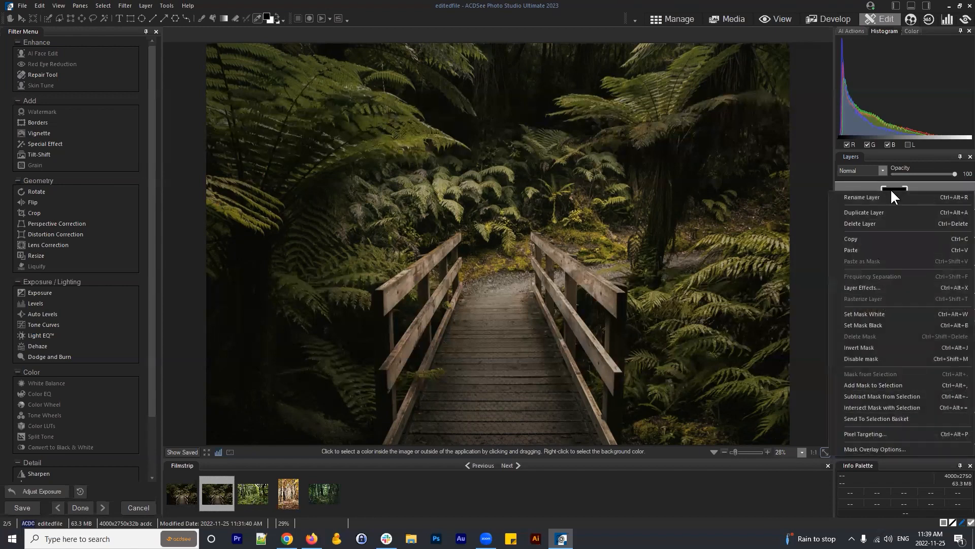
pyautogui.click(873, 325)
pyautogui.rightClick(895, 197)
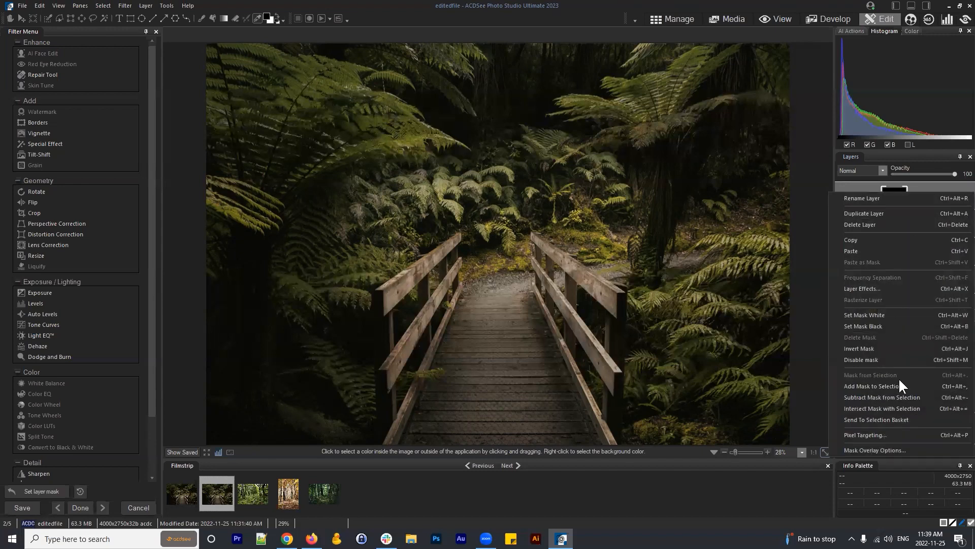
pyautogui.click(877, 349)
pyautogui.rightClick(895, 198)
pyautogui.click(867, 348)
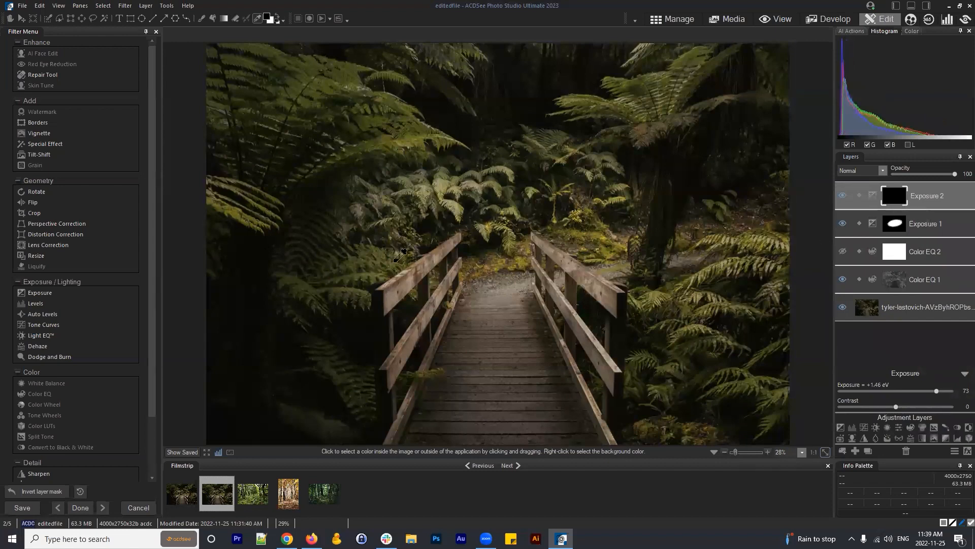
# Step: Try inverting the Exposure 2 layer's mask between black and white several times to compare the effect on the photo
pyautogui.rightClick(894, 197)
pyautogui.click(867, 349)
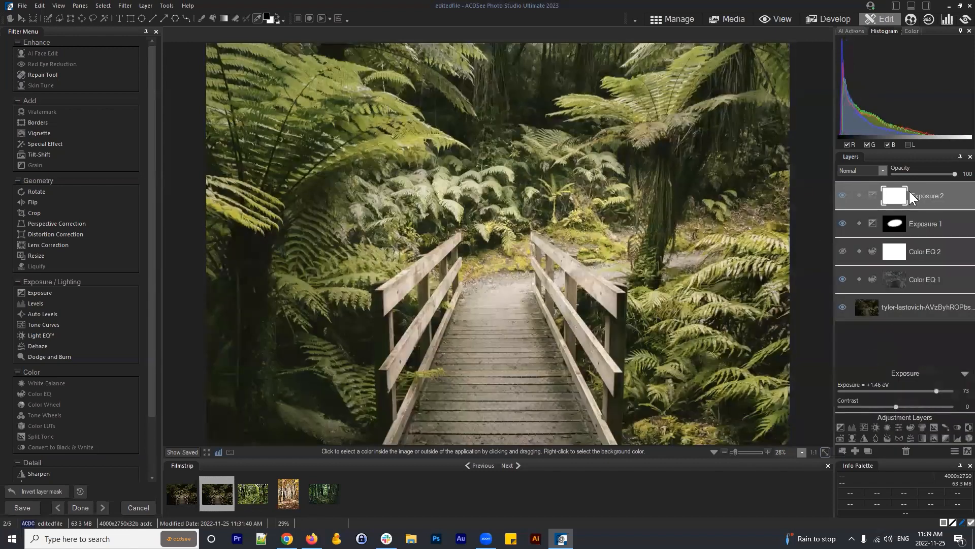
pyautogui.rightClick(893, 198)
pyautogui.click(870, 349)
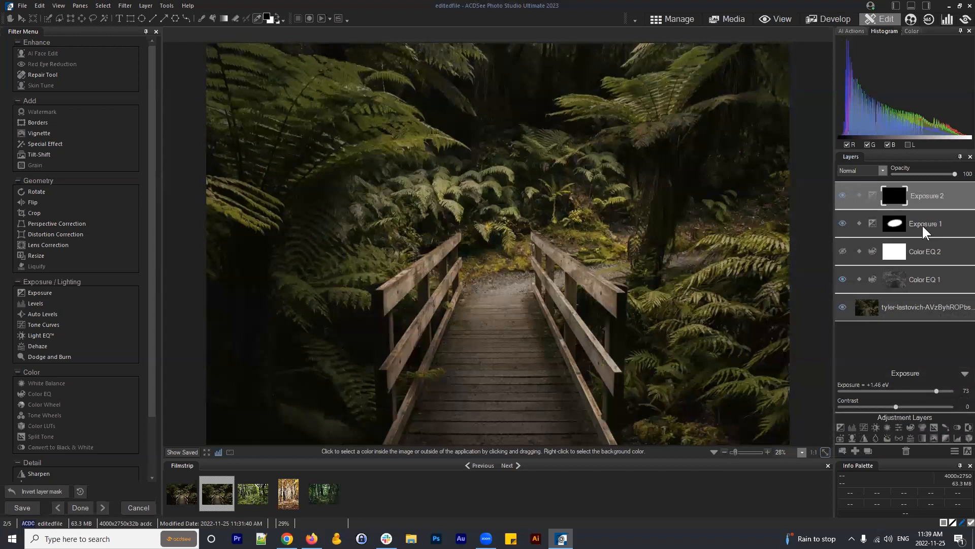
pyautogui.click(901, 202)
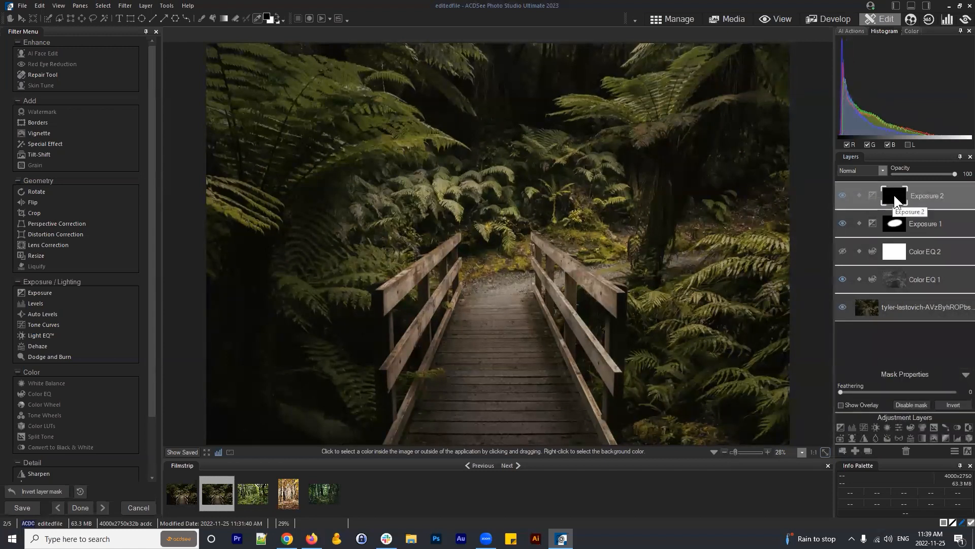
pyautogui.click(949, 404)
pyautogui.click(948, 403)
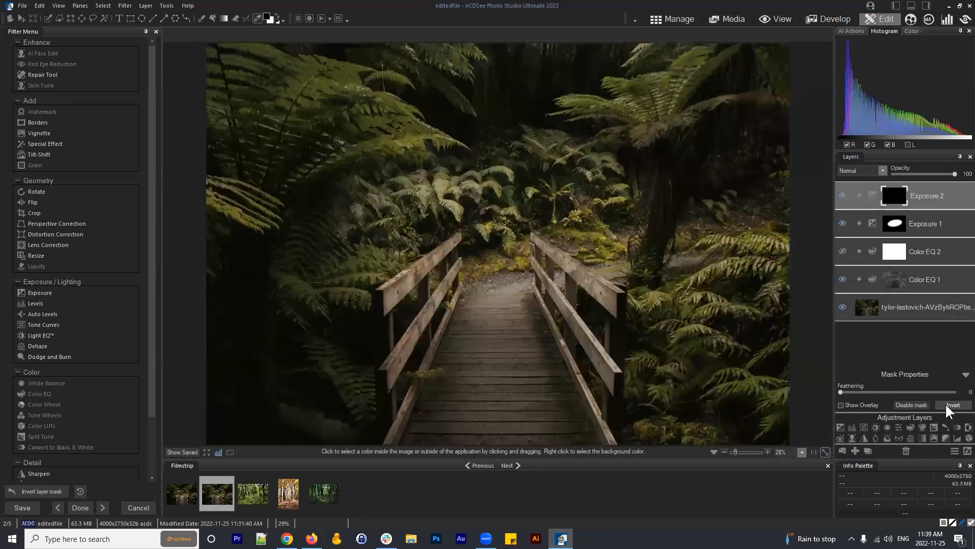
pyautogui.click(946, 404)
pyautogui.click(945, 404)
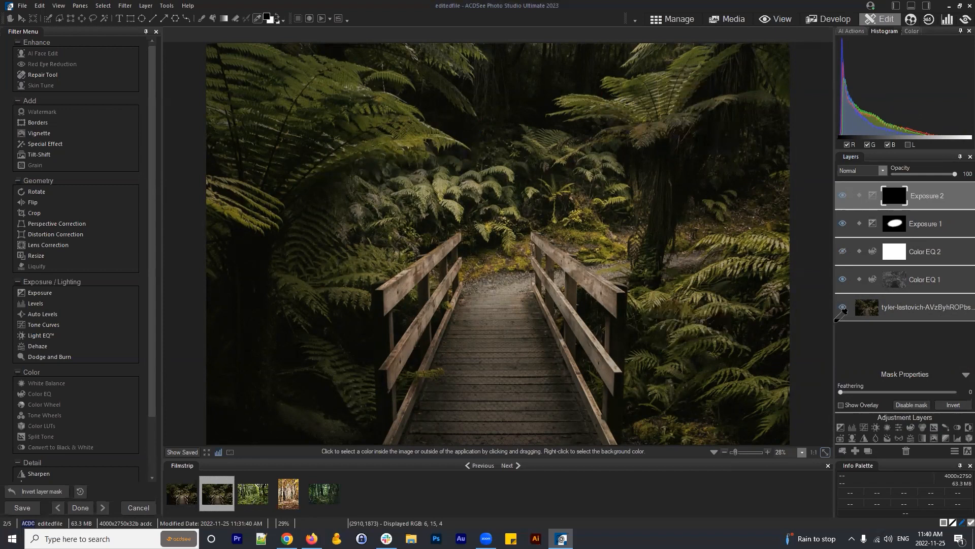
# Step: Set the Exposure 2 mask to black and brush white along the large fern frond in the upper-left of the photo
pyautogui.rightClick(896, 199)
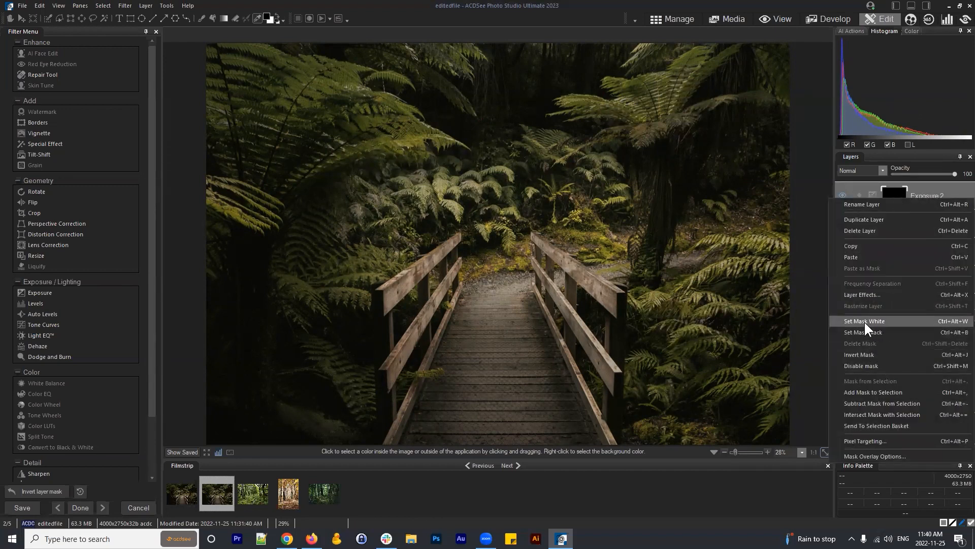
pyautogui.click(858, 333)
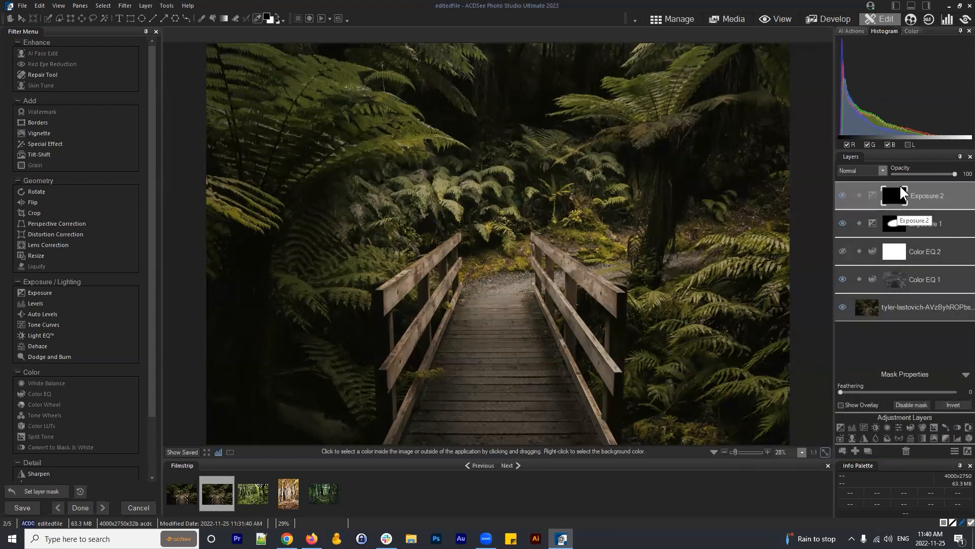
pyautogui.click(201, 18)
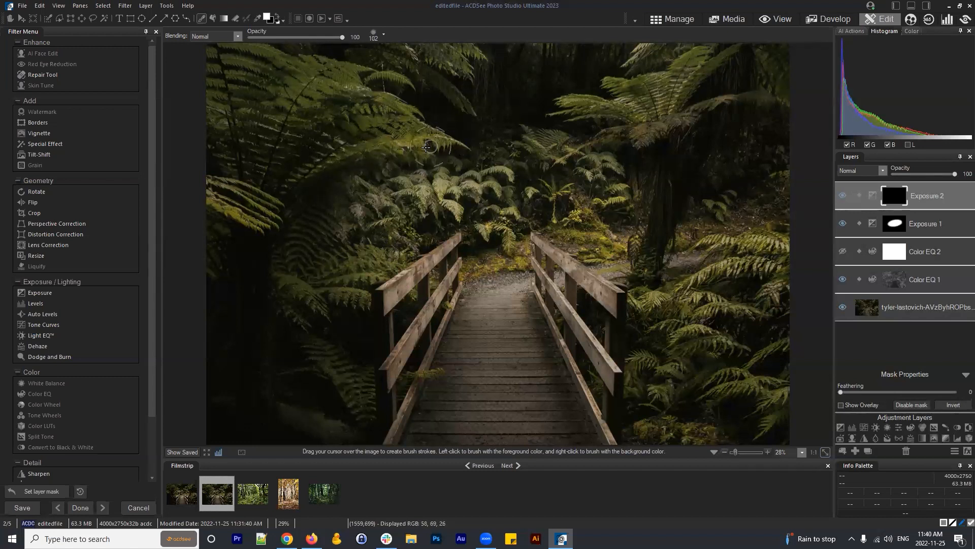
pyautogui.moveTo(407, 169)
pyautogui.mouseDown()
pyautogui.moveTo(359, 148)
pyautogui.moveTo(354, 157)
pyautogui.moveTo(434, 135)
pyautogui.moveTo(323, 174)
pyautogui.moveTo(459, 133)
pyautogui.moveTo(342, 160)
pyautogui.moveTo(390, 152)
pyautogui.moveTo(306, 185)
pyautogui.moveTo(356, 148)
pyautogui.moveTo(434, 137)
pyautogui.moveTo(381, 183)
pyautogui.moveTo(406, 157)
pyautogui.mouseUp()
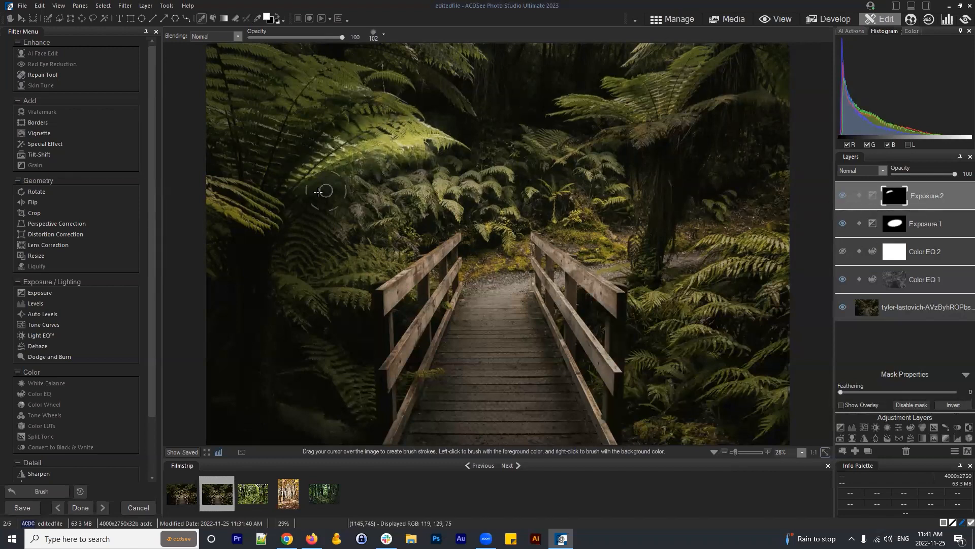
# Step: Lower the Exposure 2 layer's exposure to +0.88 eV and remove the white stroke from its mask over the fern frond
pyautogui.click(930, 190)
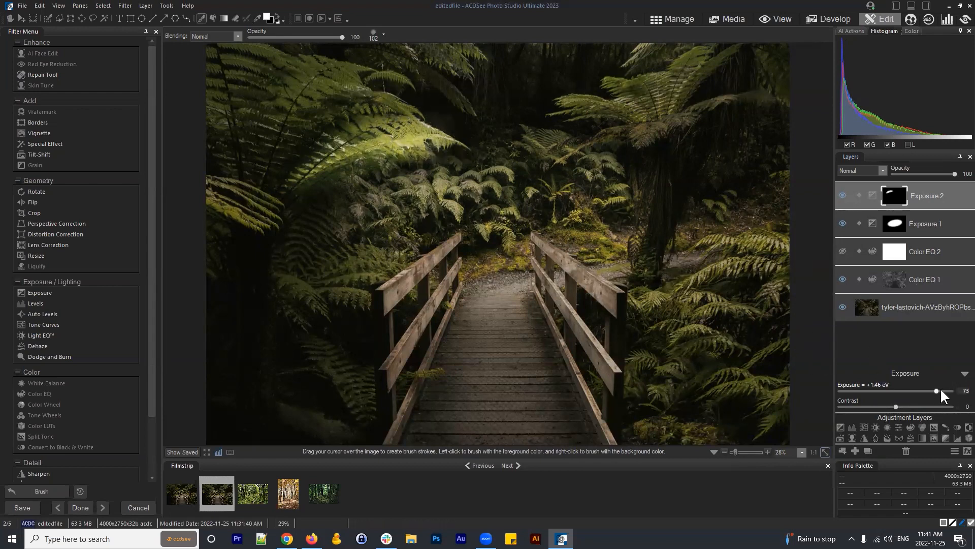
pyautogui.moveTo(936, 390); pyautogui.dragTo(921, 391)
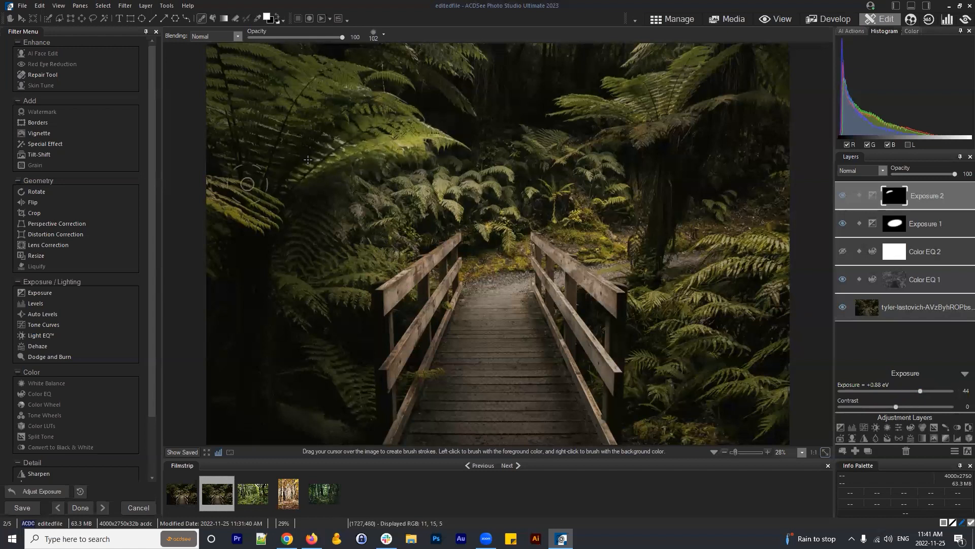
pyautogui.moveTo(297, 173)
pyautogui.mouseDown()
pyautogui.moveTo(367, 121)
pyautogui.moveTo(444, 122)
pyautogui.moveTo(405, 156)
pyautogui.moveTo(451, 141)
pyautogui.moveTo(418, 148)
pyautogui.mouseUp()
# Step: Set the brush feathering to 80 and paint white on the Exposure 2 mask over the ferns on both sides of the bridge
pyautogui.click(384, 34)
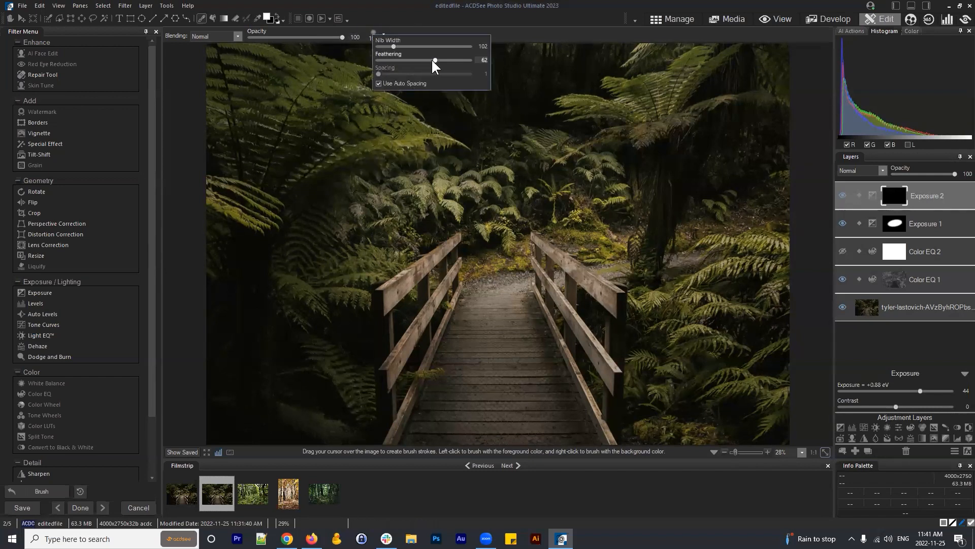
pyautogui.moveTo(452, 60); pyautogui.dragTo(452, 61)
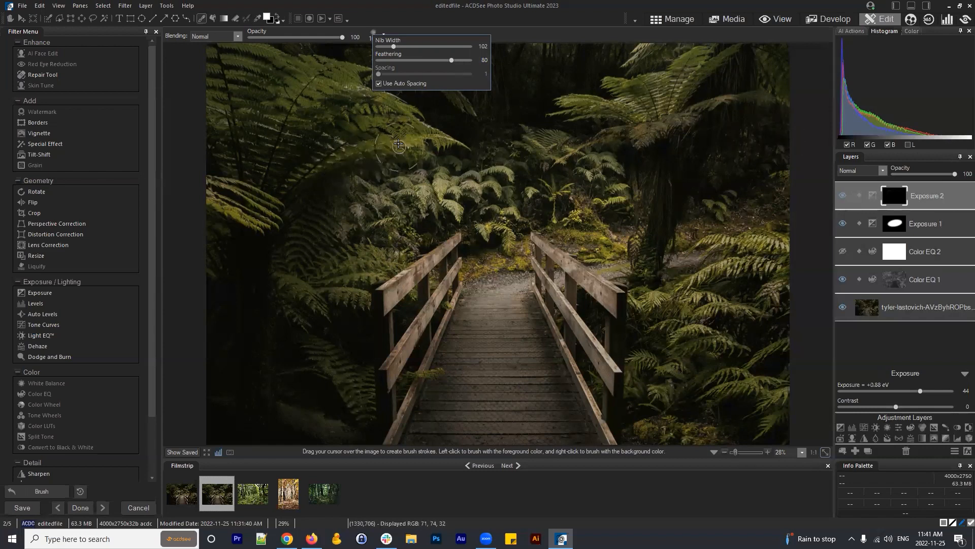
pyautogui.moveTo(361, 156)
pyautogui.mouseDown()
pyautogui.moveTo(341, 163)
pyautogui.moveTo(441, 129)
pyautogui.moveTo(282, 181)
pyautogui.moveTo(307, 178)
pyautogui.moveTo(382, 127)
pyautogui.moveTo(369, 128)
pyautogui.moveTo(468, 143)
pyautogui.moveTo(334, 165)
pyautogui.mouseUp()
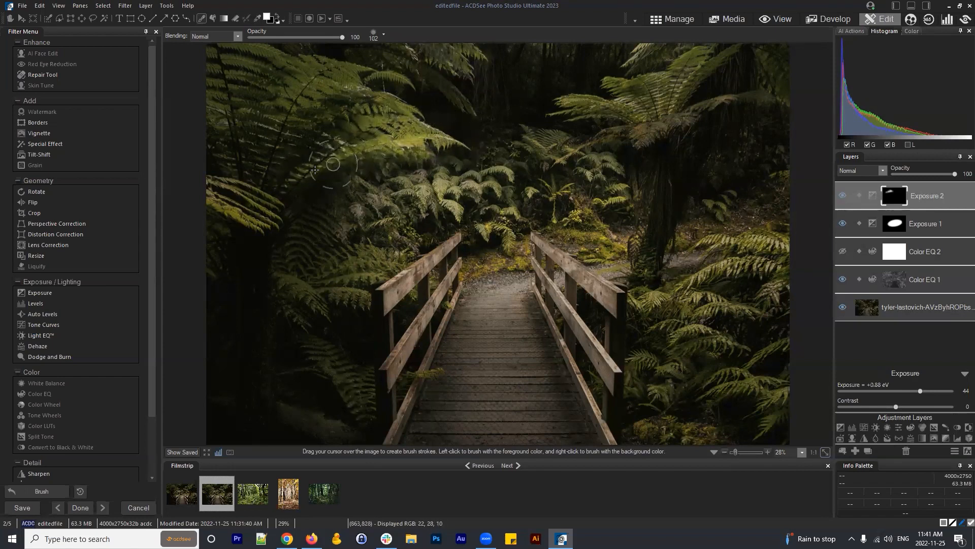
pyautogui.moveTo(255, 222)
pyautogui.mouseDown()
pyautogui.moveTo(205, 196)
pyautogui.moveTo(202, 174)
pyautogui.moveTo(267, 219)
pyautogui.mouseUp()
pyautogui.moveTo(389, 258)
pyautogui.mouseDown()
pyautogui.moveTo(364, 270)
pyautogui.moveTo(418, 216)
pyautogui.moveTo(393, 204)
pyautogui.moveTo(468, 198)
pyautogui.moveTo(443, 191)
pyautogui.moveTo(480, 211)
pyautogui.moveTo(510, 257)
pyautogui.moveTo(476, 264)
pyautogui.moveTo(559, 244)
pyautogui.moveTo(515, 232)
pyautogui.moveTo(505, 214)
pyautogui.moveTo(565, 214)
pyautogui.moveTo(597, 227)
pyautogui.moveTo(582, 258)
pyautogui.moveTo(605, 187)
pyautogui.moveTo(547, 142)
pyautogui.moveTo(517, 167)
pyautogui.moveTo(510, 188)
pyautogui.moveTo(431, 211)
pyautogui.mouseUp()
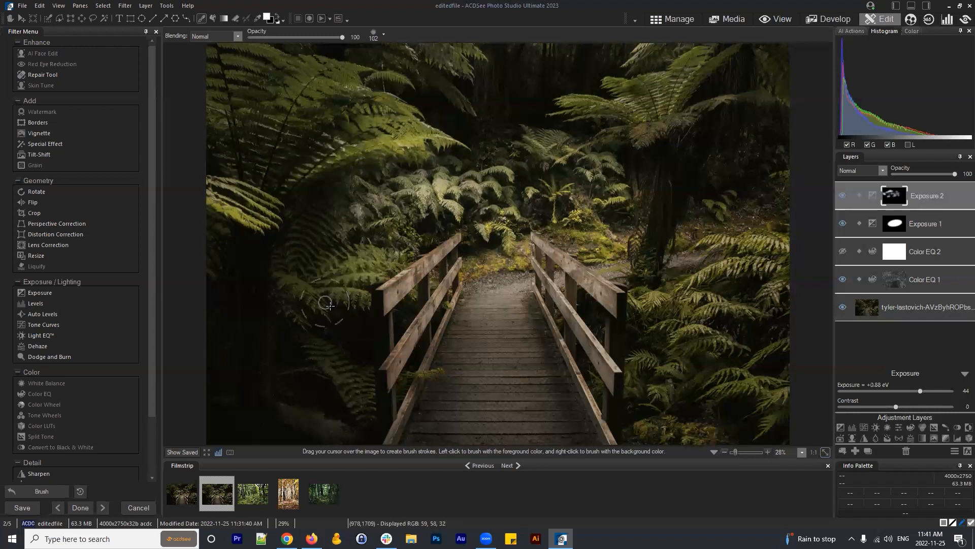
pyautogui.moveTo(432, 374); pyautogui.dragTo(396, 372)
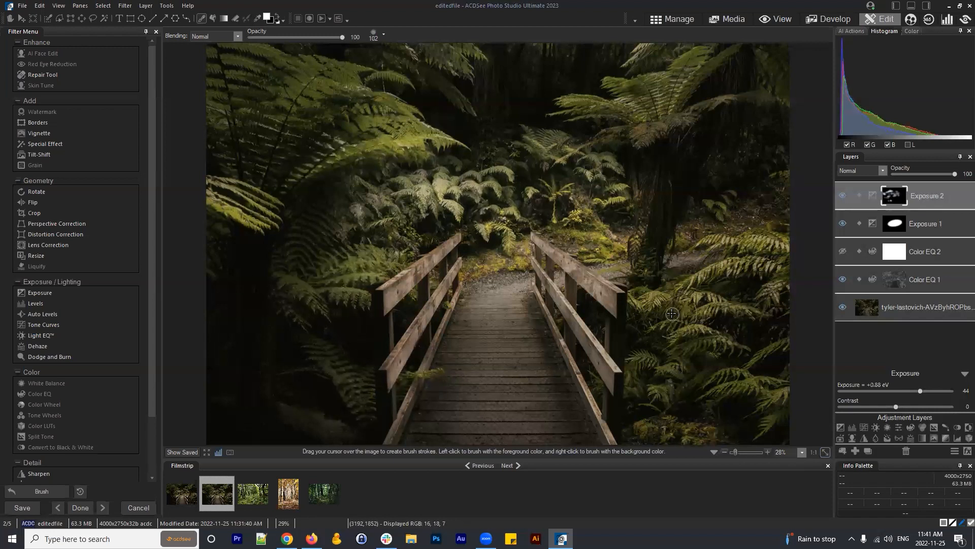
pyautogui.moveTo(755, 290)
pyautogui.mouseDown()
pyautogui.moveTo(764, 261)
pyautogui.moveTo(740, 241)
pyautogui.moveTo(769, 243)
pyautogui.moveTo(756, 288)
pyautogui.mouseUp()
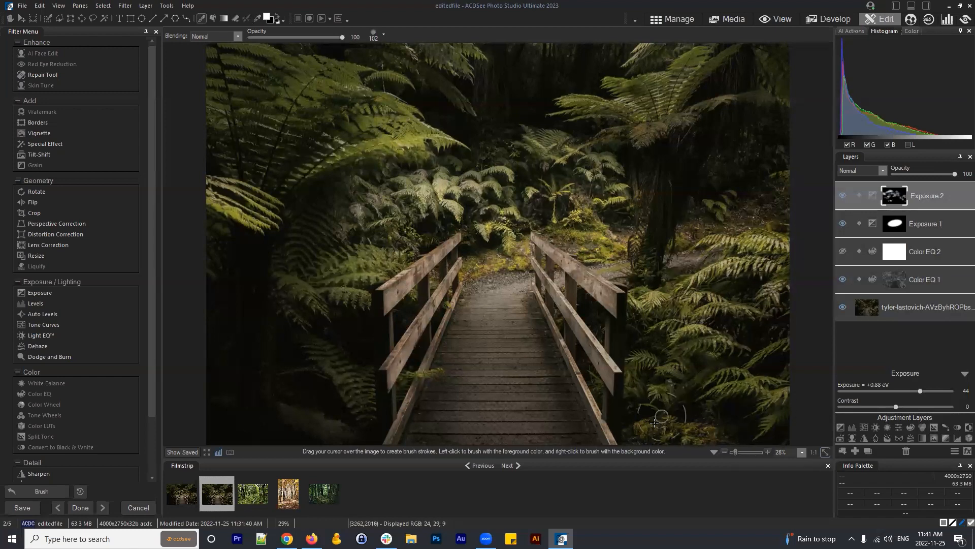
pyautogui.moveTo(640, 119)
pyautogui.mouseDown()
pyautogui.moveTo(596, 109)
pyautogui.moveTo(663, 96)
pyautogui.moveTo(682, 116)
pyautogui.moveTo(705, 108)
pyautogui.moveTo(635, 84)
pyautogui.mouseUp()
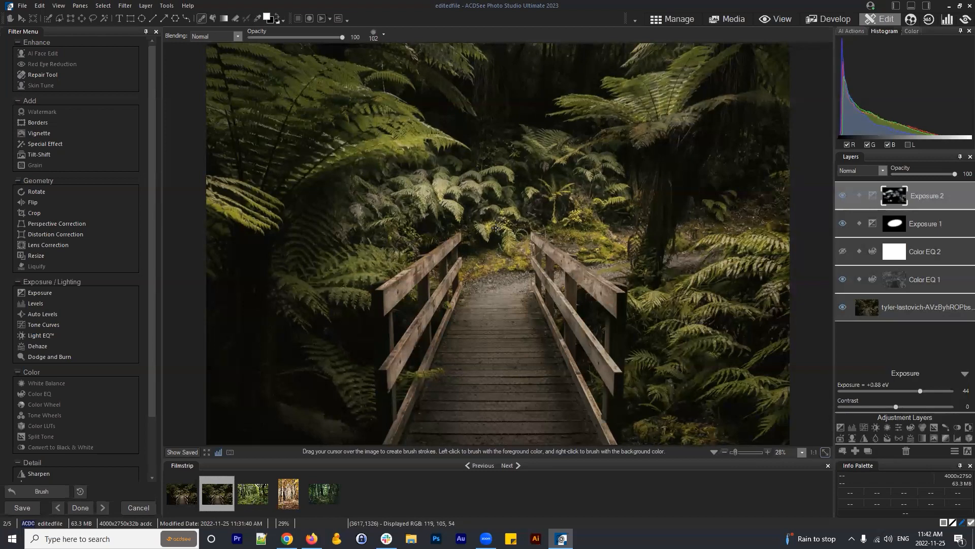
# Step: Paint white on the Exposure 2 mask over the bridge deck, and over both railings with the brush reduced to a 57 nib width
pyautogui.moveTo(478, 290)
pyautogui.mouseDown()
pyautogui.moveTo(524, 282)
pyautogui.moveTo(541, 352)
pyautogui.moveTo(501, 368)
pyautogui.moveTo(451, 356)
pyautogui.moveTo(471, 331)
pyautogui.moveTo(514, 314)
pyautogui.moveTo(536, 340)
pyautogui.moveTo(488, 260)
pyautogui.moveTo(484, 282)
pyautogui.moveTo(540, 317)
pyautogui.moveTo(543, 367)
pyautogui.moveTo(530, 358)
pyautogui.moveTo(558, 348)
pyautogui.mouseUp()
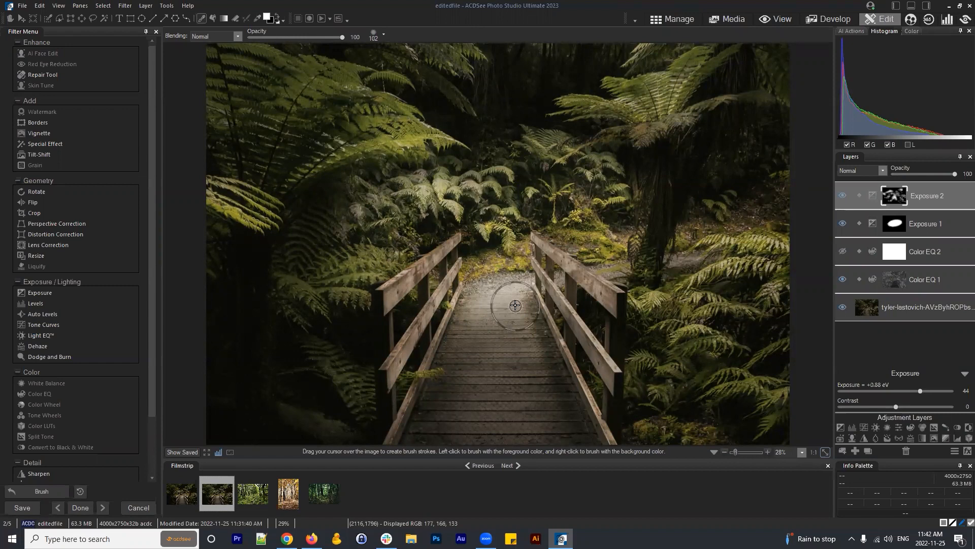
pyautogui.scroll(-5, 515, 305)
pyautogui.moveTo(453, 244); pyautogui.dragTo(402, 298)
pyautogui.moveTo(536, 242); pyautogui.dragTo(608, 292)
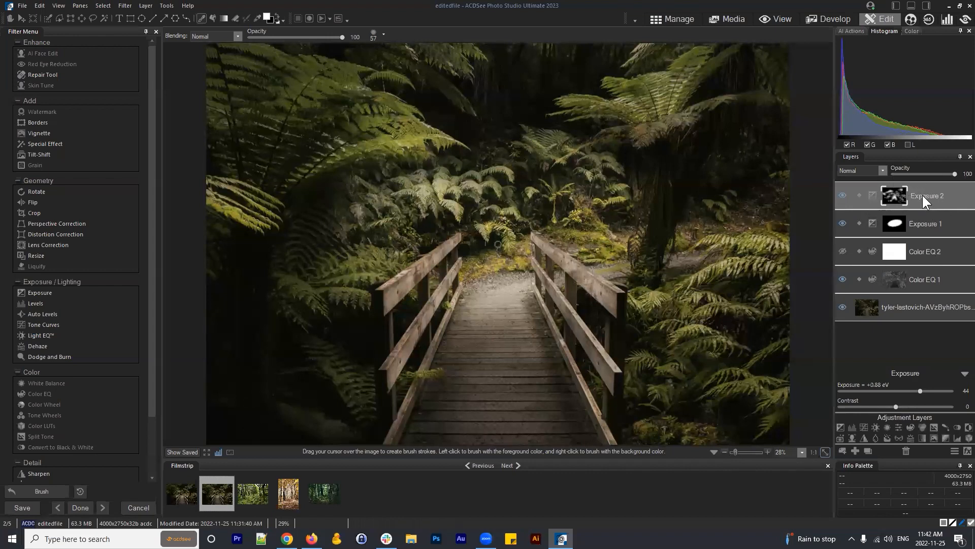
# Step: Set the Exposure 2 layer to +0.64 eV exposure and 9 contrast, and check its effect by fading opacity to 0 and back to 100
pyautogui.moveTo(918, 390); pyautogui.dragTo(908, 407)
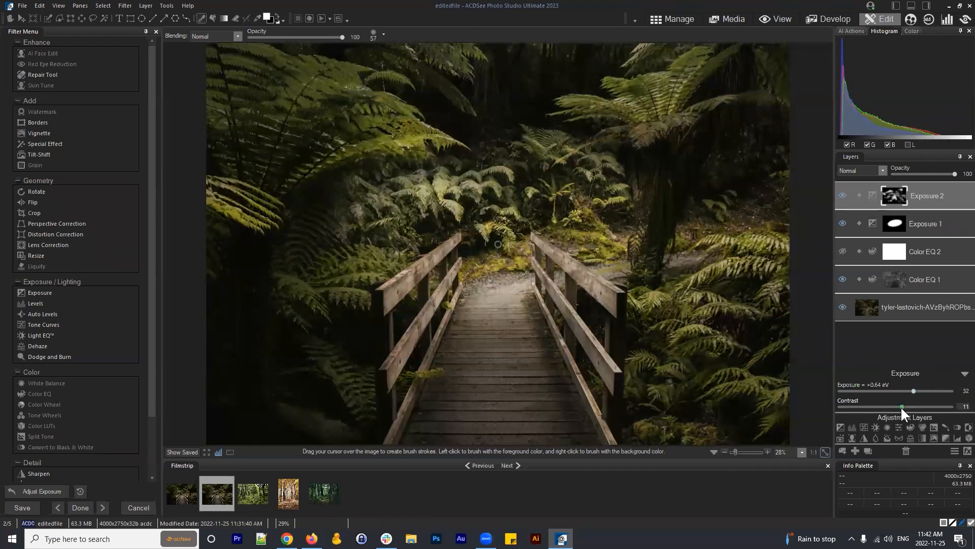
pyautogui.moveTo(900, 406); pyautogui.dragTo(899, 407)
pyautogui.moveTo(954, 174); pyautogui.dragTo(858, 166)
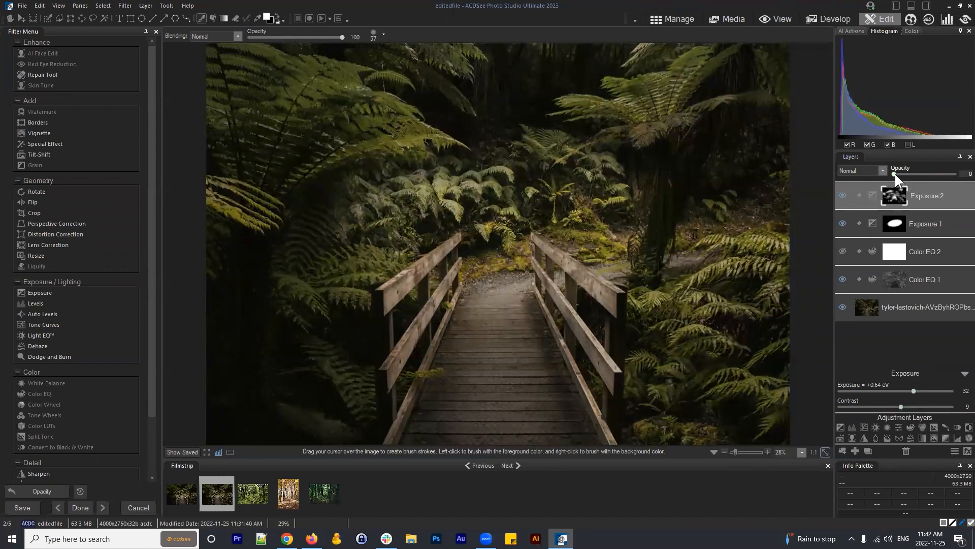
pyautogui.moveTo(894, 174); pyautogui.dragTo(949, 174)
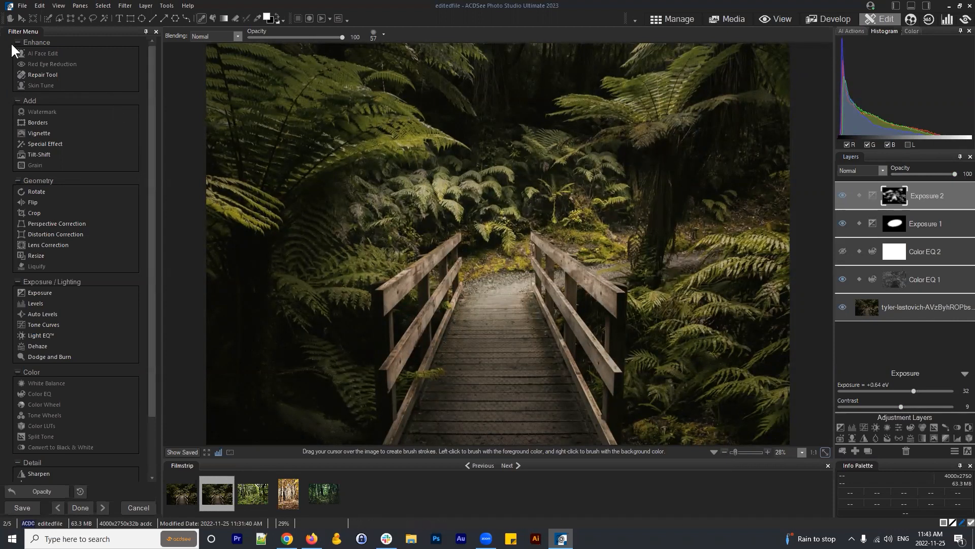
# Step: Save the layered changes to editedfile
pyautogui.click(22, 6)
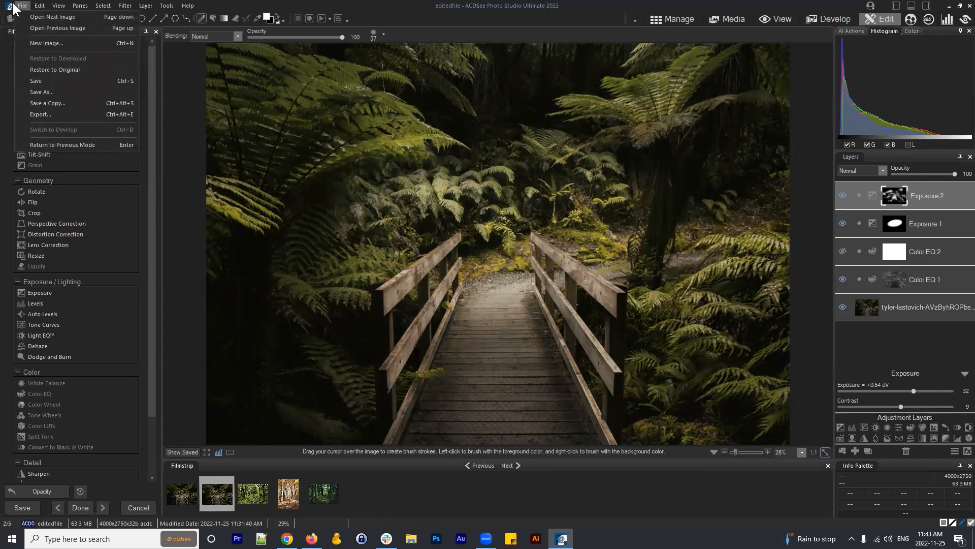
pyautogui.click(42, 82)
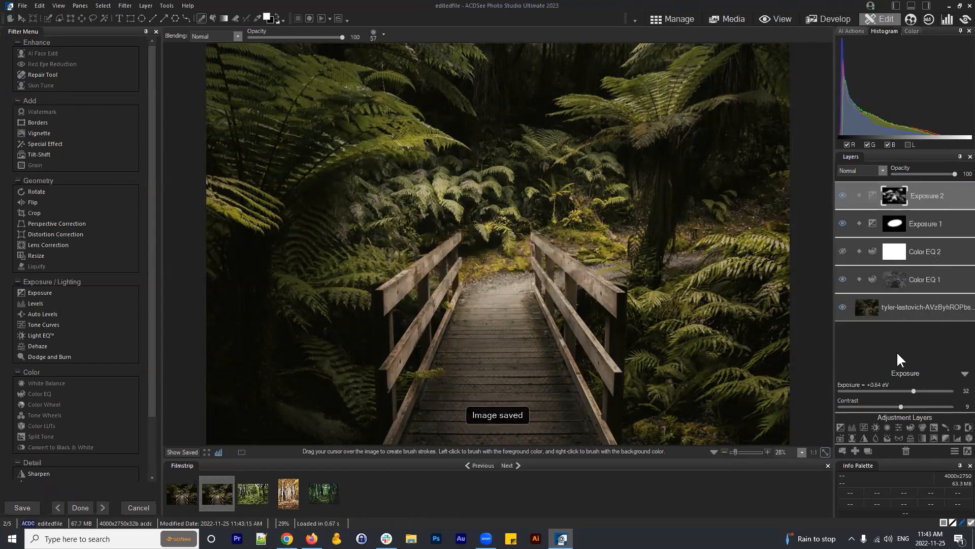
# Step: Compare the tyler-lastovich JPG side by side with editedfile from Manage mode, and close the comparison
pyautogui.click(675, 17)
pyautogui.click(194, 96)
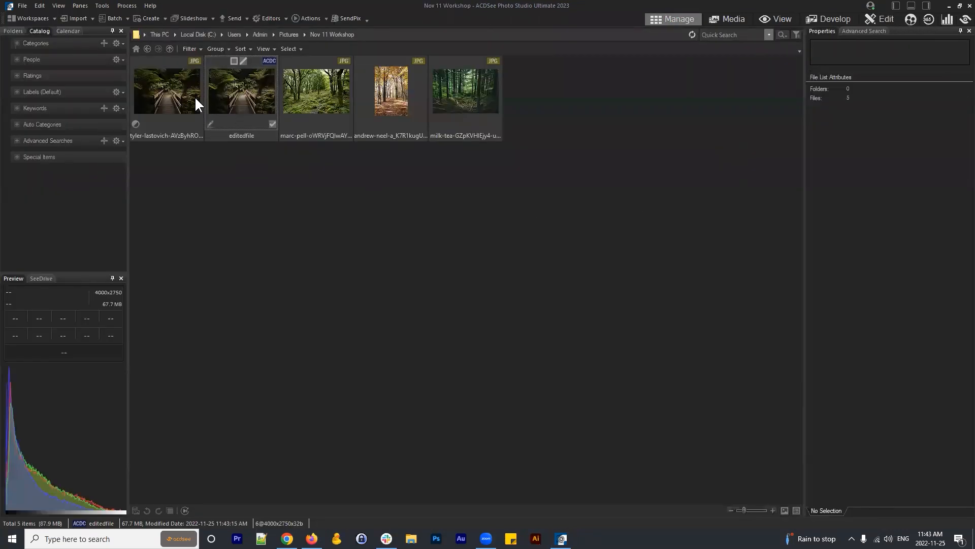
pyautogui.keyDown('ctrl'); pyautogui.click(231, 84); pyautogui.keyUp('ctrl')
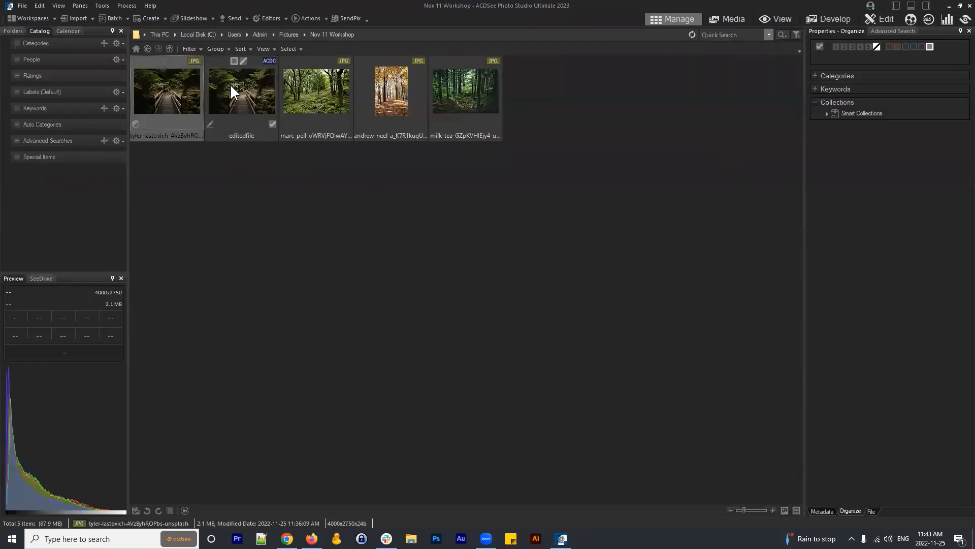
pyautogui.click(170, 510)
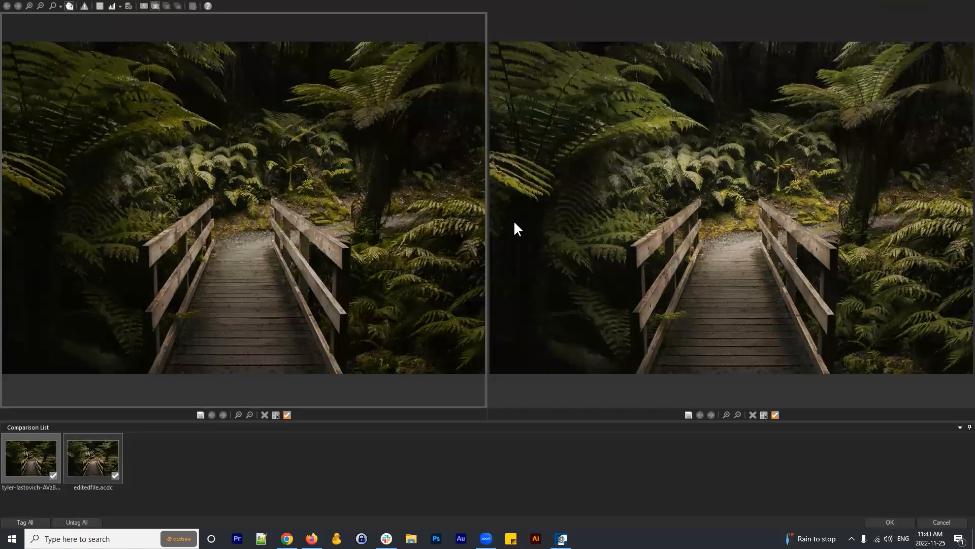
pyautogui.click(901, 522)
# Step: Open the tyler-lastovich JPG in Develop mode, activate the Develop Brush, and reduce its nib width to 9
pyautogui.click(169, 102)
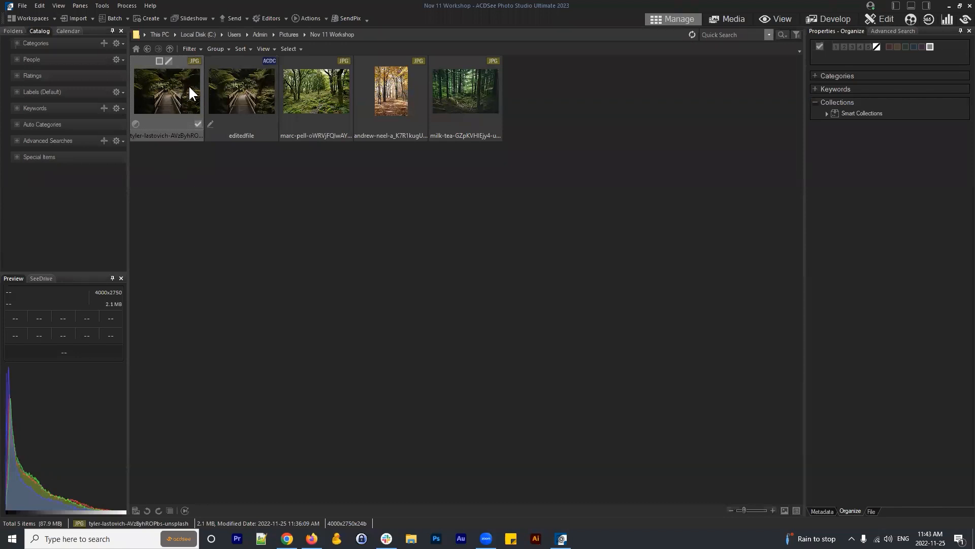
pyautogui.click(826, 18)
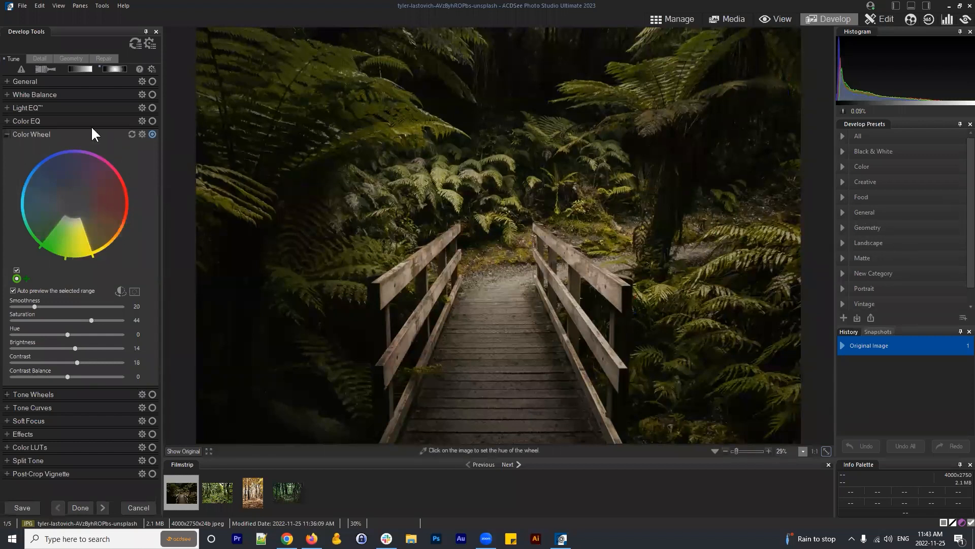
pyautogui.click(46, 68)
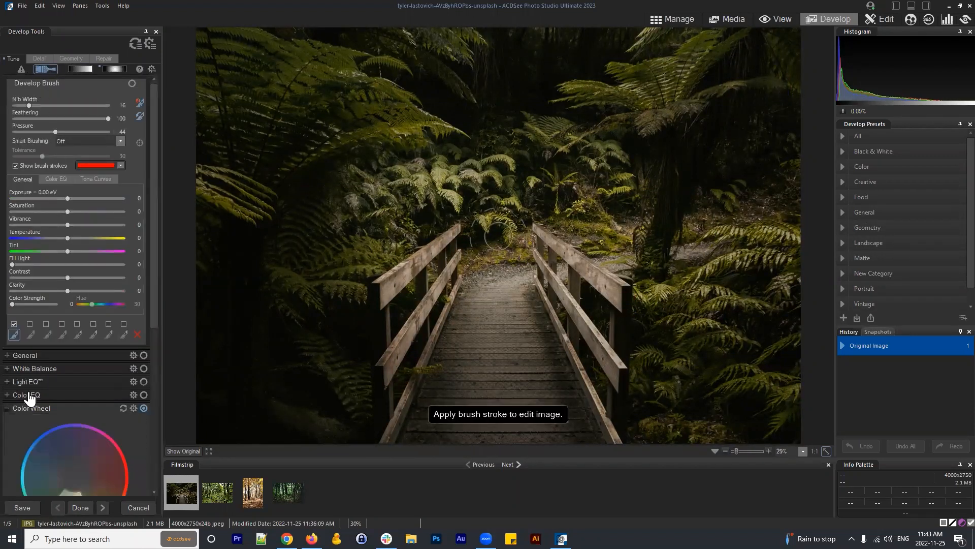
pyautogui.click(7, 409)
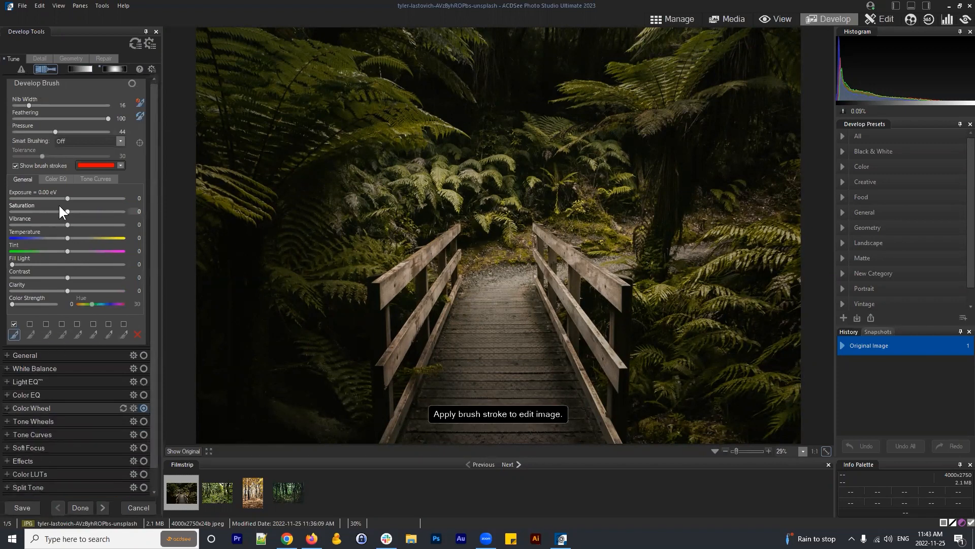
pyautogui.scroll(-7, 446, 228)
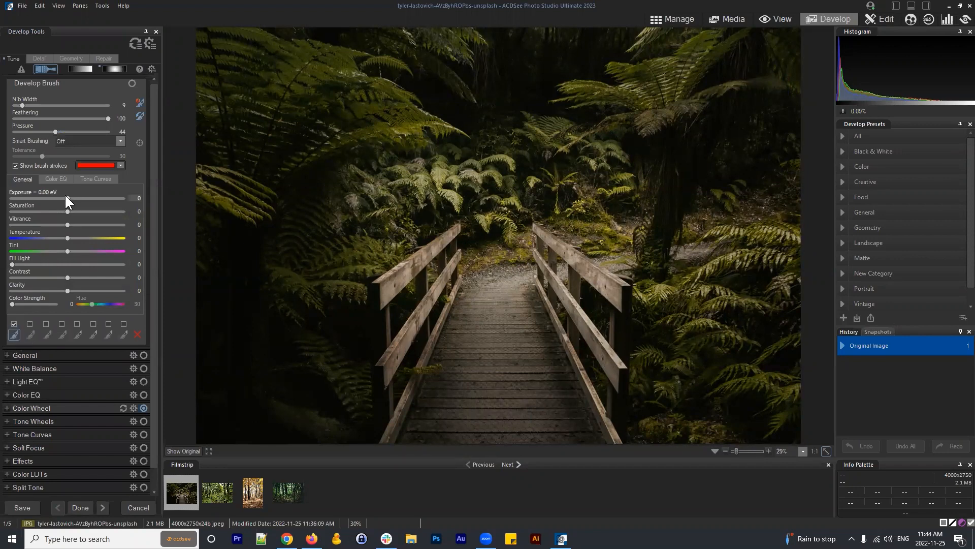
# Step: Set the Develop Brush exposure to +1.15 eV and hide the brush stroke overlay after a first stroke on the upper-left fern
pyautogui.moveTo(68, 199); pyautogui.dragTo(83, 198)
pyautogui.moveTo(440, 131); pyautogui.dragTo(365, 133)
pyautogui.click(15, 167)
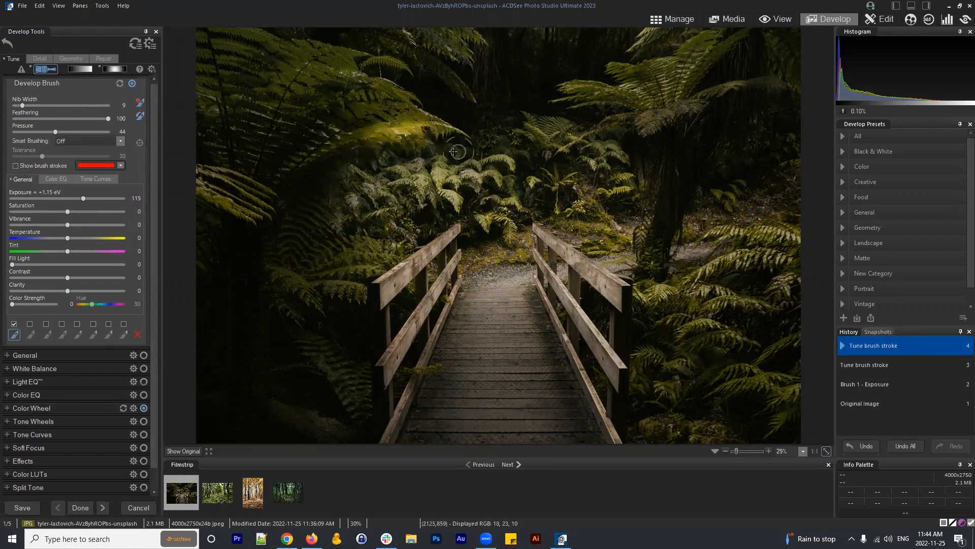
# Step: Brush the exposure boost over the fern fronds at the upper left and down the left side of the bridge
pyautogui.moveTo(431, 131)
pyautogui.mouseDown()
pyautogui.moveTo(379, 132)
pyautogui.moveTo(311, 155)
pyautogui.mouseUp()
pyautogui.moveTo(246, 210)
pyautogui.mouseDown()
pyautogui.moveTo(189, 180)
pyautogui.moveTo(240, 187)
pyautogui.moveTo(201, 175)
pyautogui.mouseUp()
pyautogui.moveTo(417, 276); pyautogui.dragTo(387, 280)
pyautogui.moveTo(390, 265); pyautogui.dragTo(350, 260)
pyautogui.moveTo(339, 300); pyautogui.dragTo(297, 291)
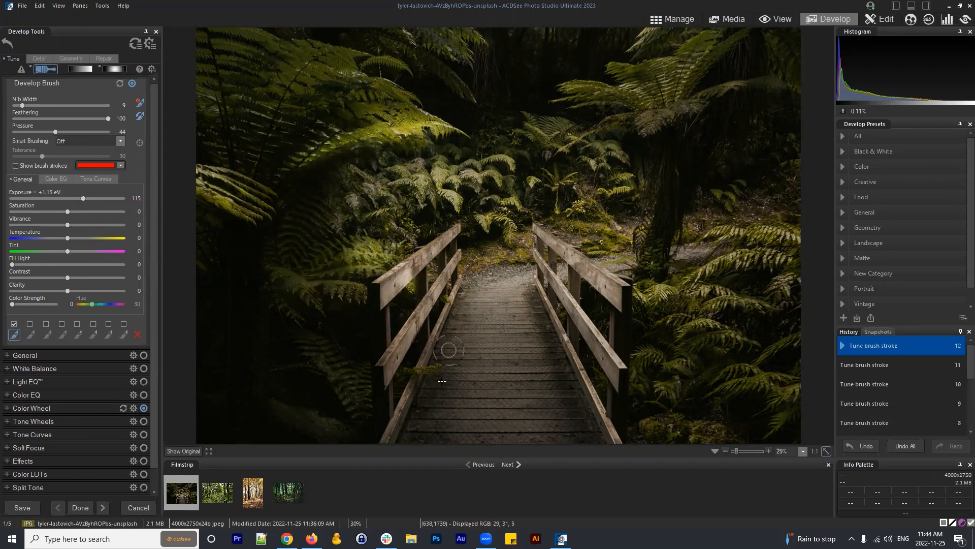
pyautogui.moveTo(441, 375)
pyautogui.mouseDown()
pyautogui.moveTo(325, 373)
pyautogui.moveTo(339, 363)
pyautogui.moveTo(362, 369)
pyautogui.moveTo(338, 376)
pyautogui.mouseUp()
pyautogui.moveTo(358, 377); pyautogui.dragTo(317, 361)
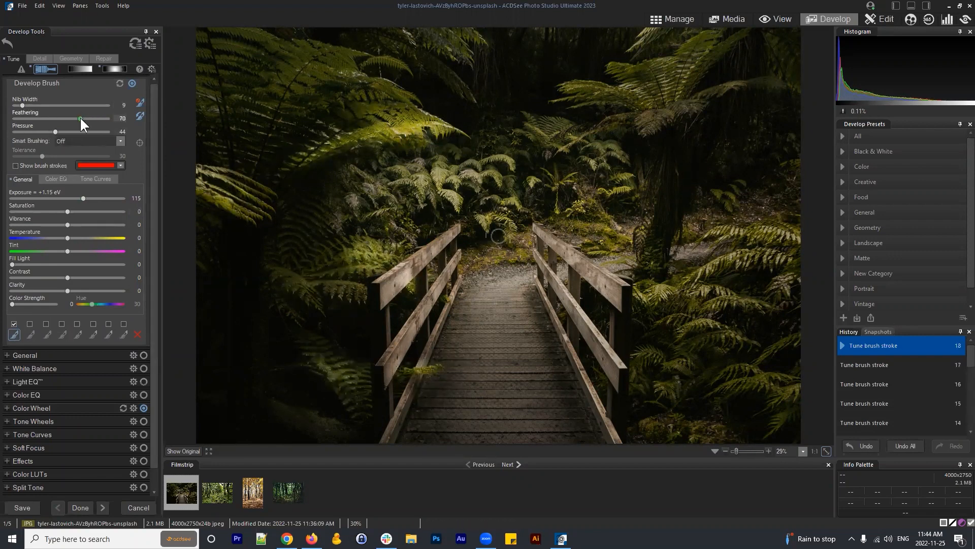
# Step: Brush the ferns behind the bridge with nib width 13, feathering 81 and exposure +0.86 eV
pyautogui.click(26, 105)
pyautogui.moveTo(84, 198); pyautogui.dragTo(79, 198)
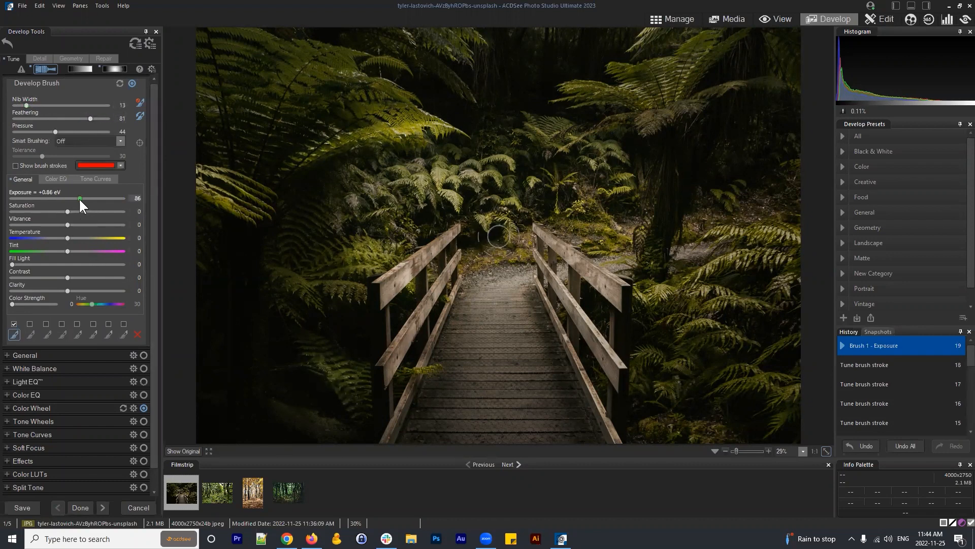
pyautogui.moveTo(449, 189)
pyautogui.mouseDown()
pyautogui.moveTo(350, 211)
pyautogui.moveTo(472, 214)
pyautogui.moveTo(513, 233)
pyautogui.moveTo(549, 203)
pyautogui.mouseUp()
pyautogui.moveTo(559, 193)
pyautogui.mouseDown()
pyautogui.moveTo(572, 180)
pyautogui.moveTo(641, 186)
pyautogui.mouseUp()
pyautogui.moveTo(569, 222)
pyautogui.mouseDown()
pyautogui.moveTo(610, 229)
pyautogui.moveTo(557, 177)
pyautogui.mouseUp()
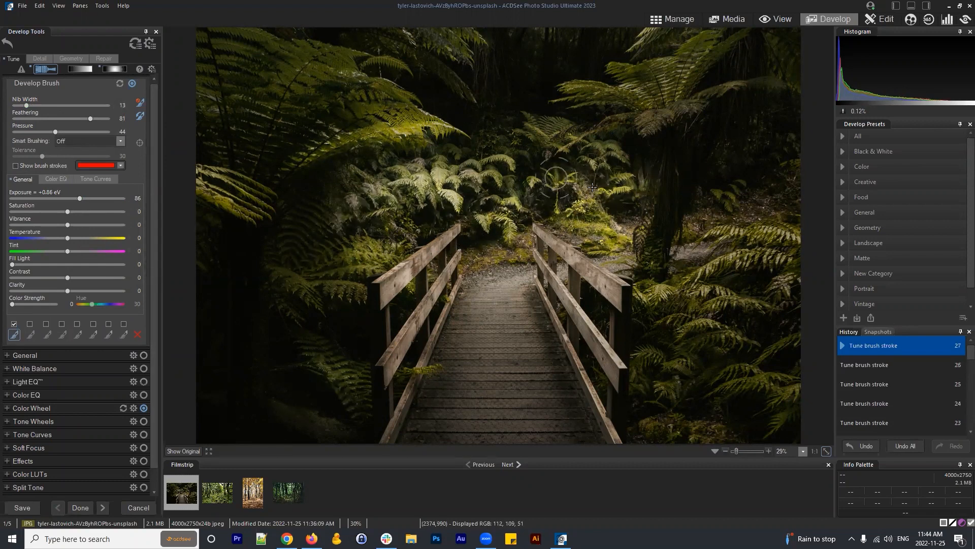
pyautogui.moveTo(584, 147); pyautogui.dragTo(630, 178)
# Step: Brighten the large fern at the upper right and the ferns along the right side of the bridge with brush strokes
pyautogui.moveTo(641, 127); pyautogui.dragTo(610, 76)
pyautogui.moveTo(569, 107); pyautogui.dragTo(642, 81)
pyautogui.moveTo(660, 112)
pyautogui.mouseDown()
pyautogui.moveTo(680, 102)
pyautogui.moveTo(669, 94)
pyautogui.moveTo(702, 79)
pyautogui.moveTo(707, 63)
pyautogui.moveTo(641, 83)
pyautogui.moveTo(625, 66)
pyautogui.mouseUp()
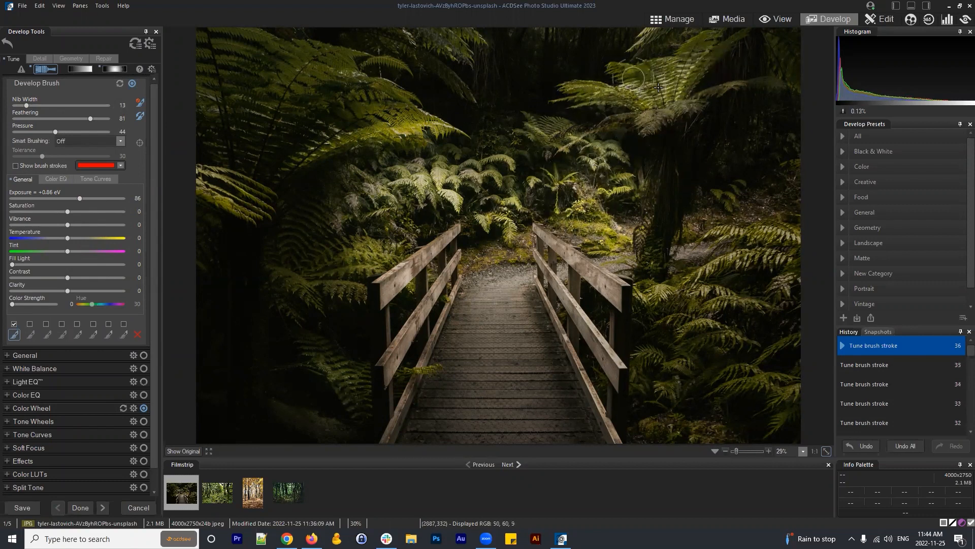
pyautogui.moveTo(696, 92); pyautogui.dragTo(721, 102)
pyautogui.moveTo(695, 282); pyautogui.dragTo(681, 317)
pyautogui.moveTo(666, 290)
pyautogui.mouseDown()
pyautogui.moveTo(696, 305)
pyautogui.moveTo(701, 289)
pyautogui.mouseUp()
pyautogui.moveTo(660, 274)
pyautogui.mouseDown()
pyautogui.moveTo(736, 269)
pyautogui.moveTo(711, 264)
pyautogui.mouseUp()
pyautogui.moveTo(736, 254)
pyautogui.mouseDown()
pyautogui.moveTo(791, 250)
pyautogui.moveTo(737, 265)
pyautogui.moveTo(773, 288)
pyautogui.moveTo(687, 319)
pyautogui.moveTo(738, 348)
pyautogui.moveTo(661, 376)
pyautogui.mouseUp()
pyautogui.moveTo(742, 376); pyautogui.dragTo(772, 381)
# Step: Brush over the left bridge railing and the far end of the wooden deck to brighten them
pyautogui.moveTo(376, 377)
pyautogui.mouseDown()
pyautogui.moveTo(354, 379)
pyautogui.moveTo(382, 318)
pyautogui.mouseUp()
pyautogui.moveTo(438, 305); pyautogui.dragTo(459, 294)
pyautogui.moveTo(457, 236); pyautogui.dragTo(406, 284)
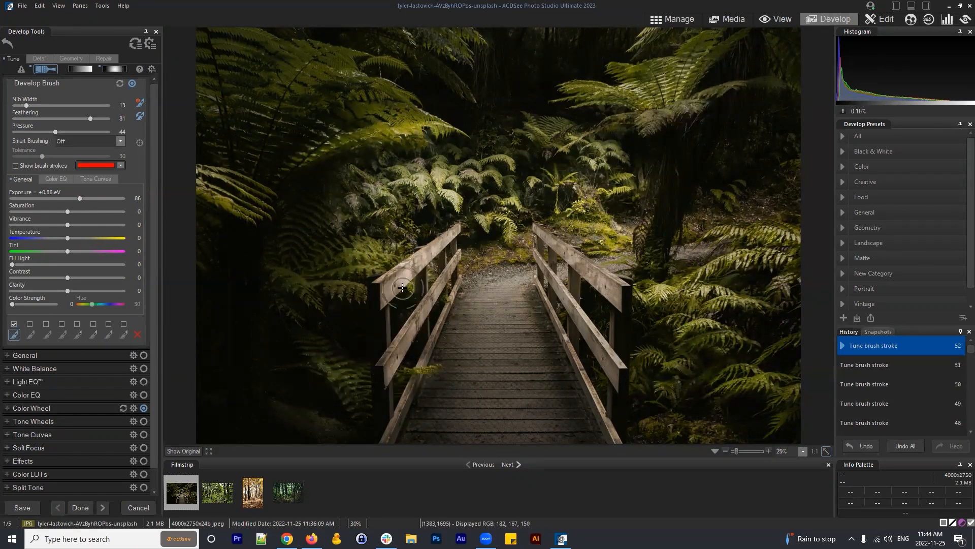
pyautogui.moveTo(468, 281)
pyautogui.mouseDown()
pyautogui.moveTo(439, 343)
pyautogui.moveTo(476, 321)
pyautogui.mouseUp()
pyautogui.moveTo(500, 287); pyautogui.dragTo(528, 320)
pyautogui.moveTo(531, 286); pyautogui.dragTo(532, 331)
pyautogui.moveTo(511, 330)
pyautogui.mouseDown()
pyautogui.moveTo(505, 298)
pyautogui.moveTo(495, 310)
pyautogui.mouseUp()
pyautogui.moveTo(489, 320)
pyautogui.mouseDown()
pyautogui.moveTo(480, 340)
pyautogui.moveTo(488, 320)
pyautogui.mouseUp()
# Step: Enlarge the brush nib width to 33 and paint broad brightening strokes along the middle of the bridge deck
pyautogui.scroll(5, 483, 340)
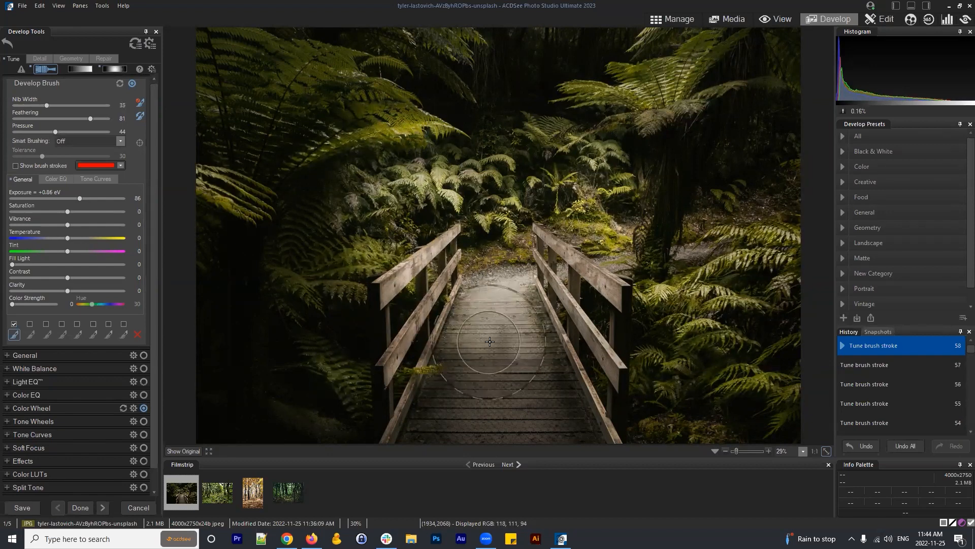
pyautogui.moveTo(477, 366); pyautogui.dragTo(503, 300)
pyautogui.moveTo(508, 355); pyautogui.dragTo(493, 285)
# Step: Set the nib width to 19 and exposure to +0.82 eV, and brush the ferns behind and left of the bridge
pyautogui.scroll(6, 508, 229)
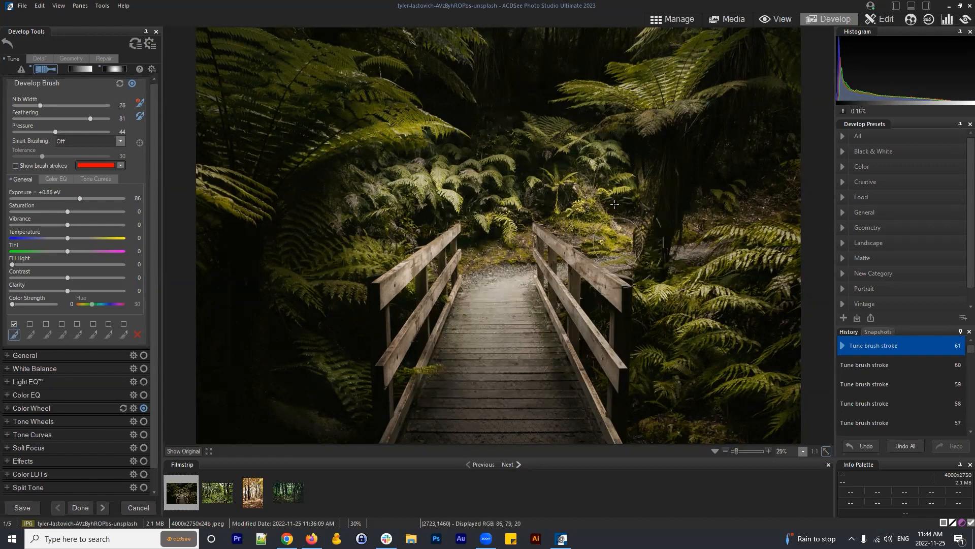
pyautogui.scroll(-8, 610, 214)
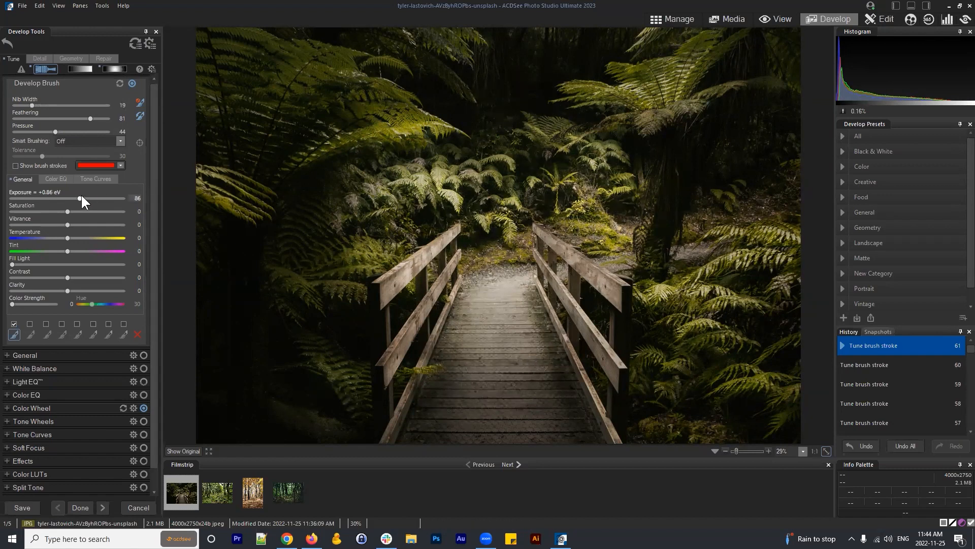
pyautogui.moveTo(81, 194); pyautogui.dragTo(78, 196)
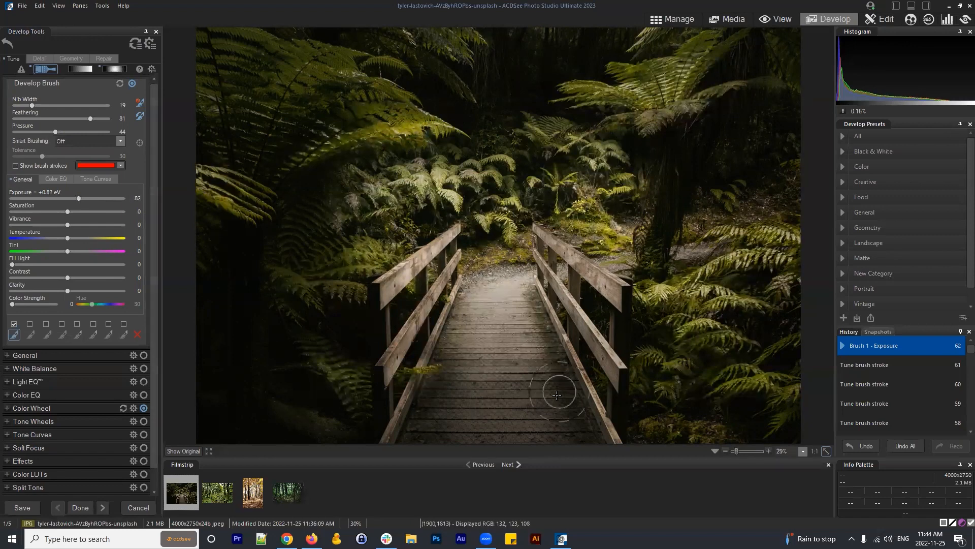
pyautogui.moveTo(447, 178)
pyautogui.mouseDown()
pyautogui.moveTo(453, 172)
pyautogui.moveTo(417, 177)
pyautogui.mouseUp()
pyautogui.moveTo(418, 175); pyautogui.dragTo(477, 156)
pyautogui.moveTo(377, 122); pyautogui.dragTo(427, 114)
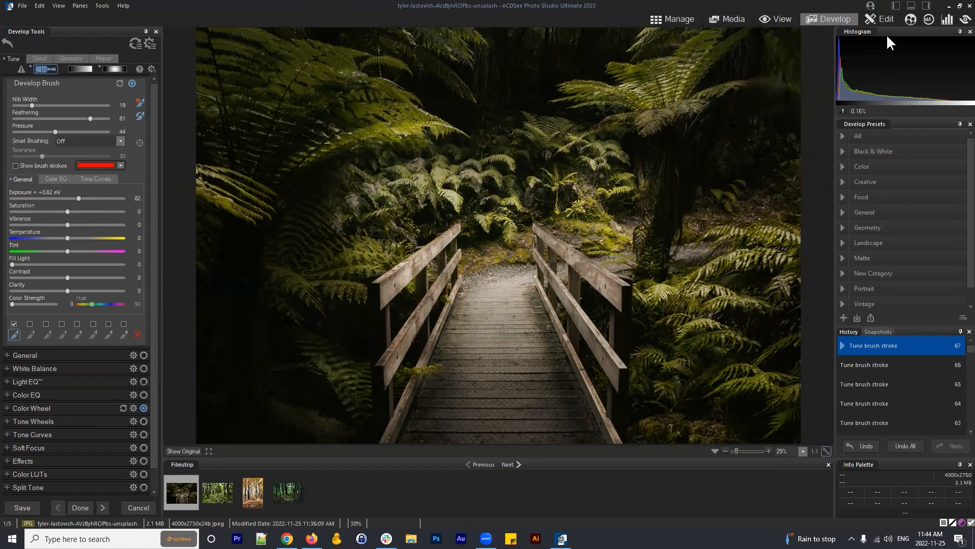
# Step: Save the brushed changes to the tyler-lastovich JPG and return to Manage mode
pyautogui.click(674, 17)
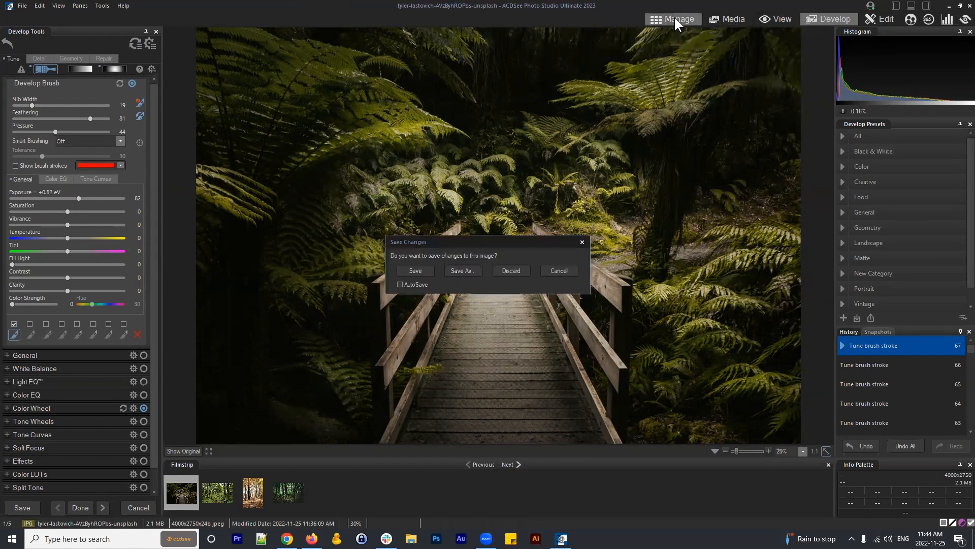
pyautogui.click(406, 271)
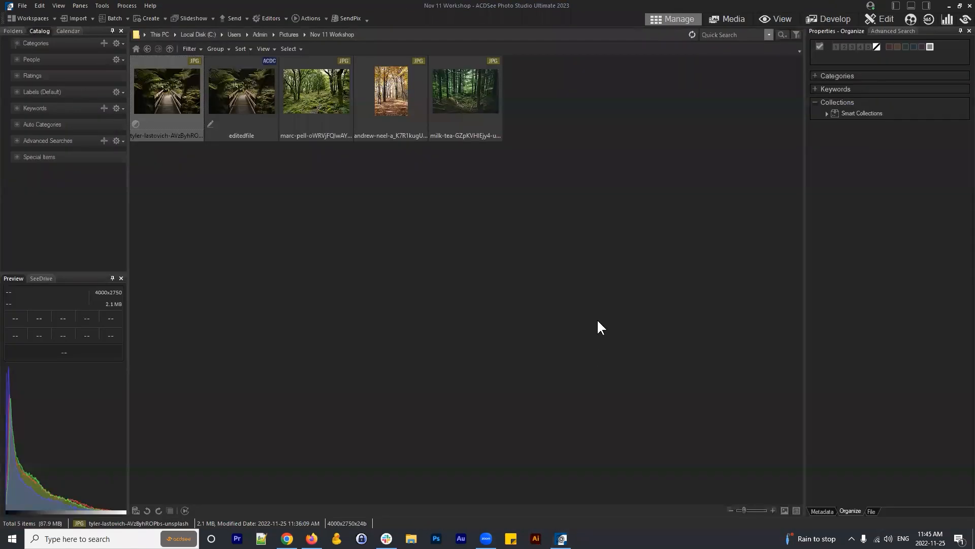
# Step: Compare the tyler-lastovich JPG and editedfile side by side twice, closing the comparison each time
pyautogui.click(188, 121)
pyautogui.keyDown('ctrl'); pyautogui.click(243, 82); pyautogui.keyUp('ctrl')
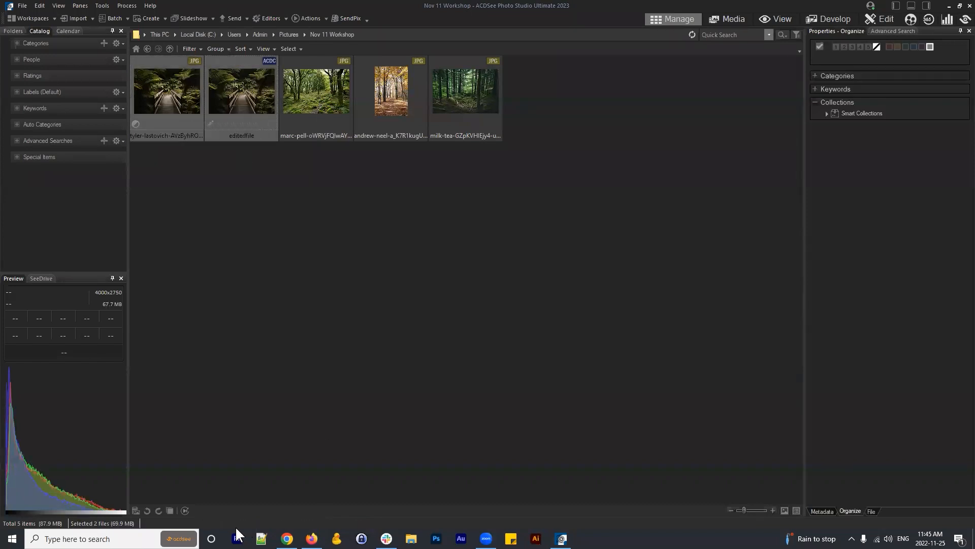
pyautogui.click(170, 510)
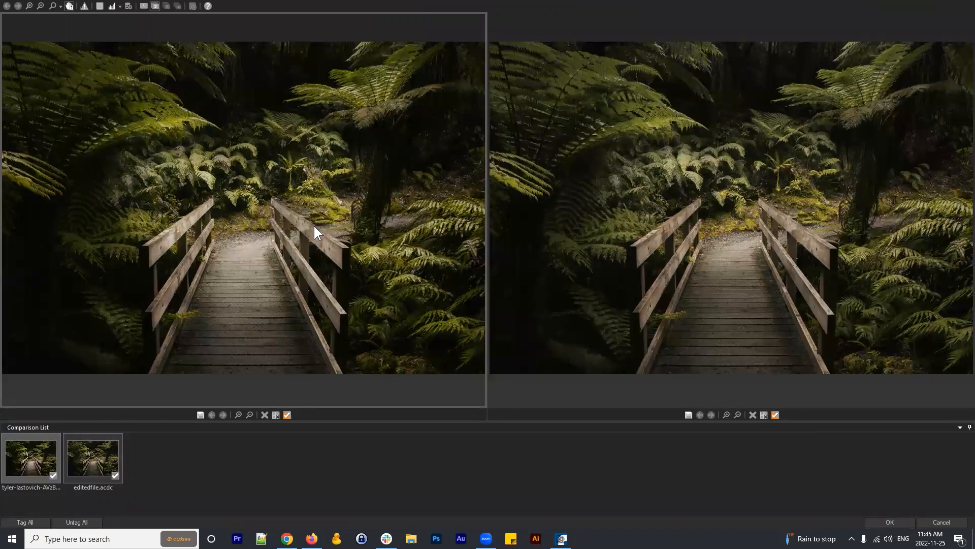
pyautogui.click(736, 145)
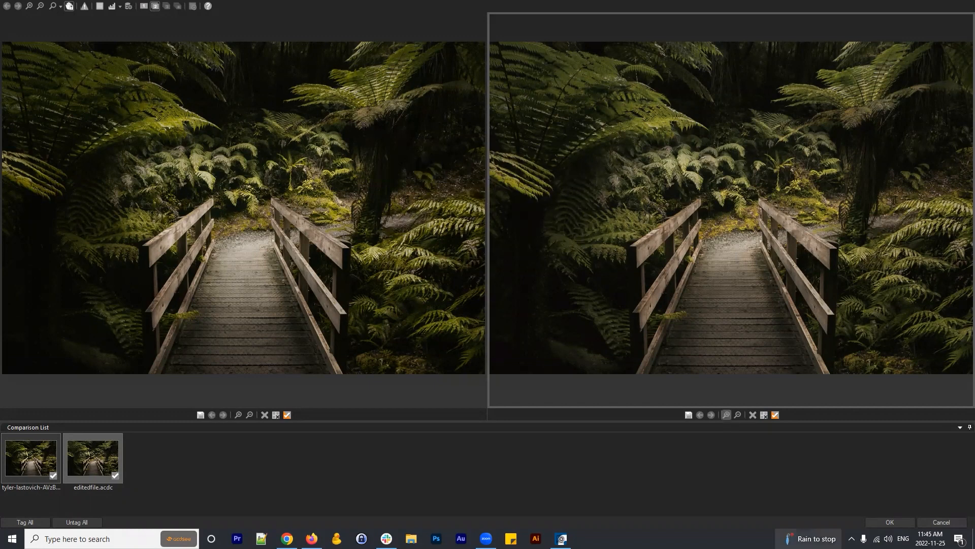
pyautogui.click(890, 522)
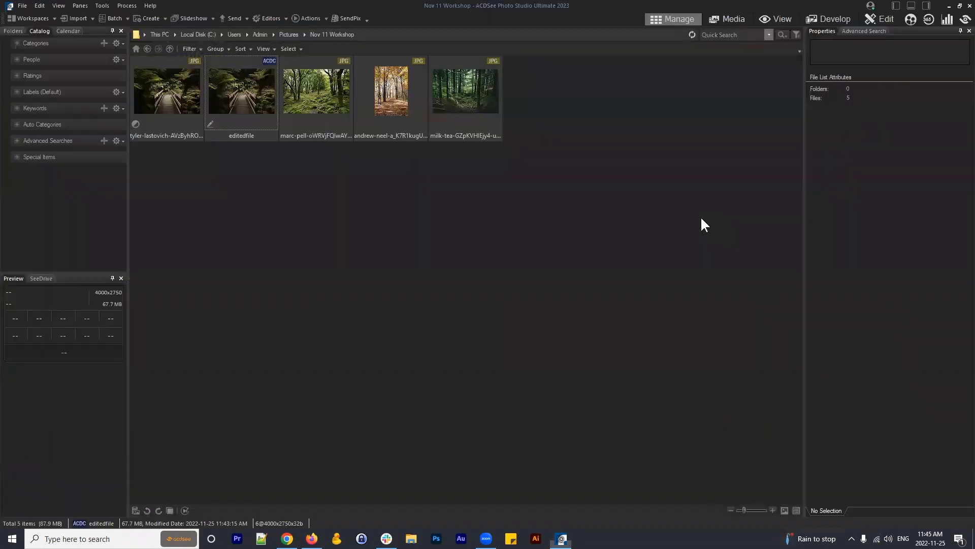
pyautogui.click(236, 120)
pyautogui.click(163, 118)
pyautogui.keyDown('ctrl'); pyautogui.click(252, 97); pyautogui.keyUp('ctrl')
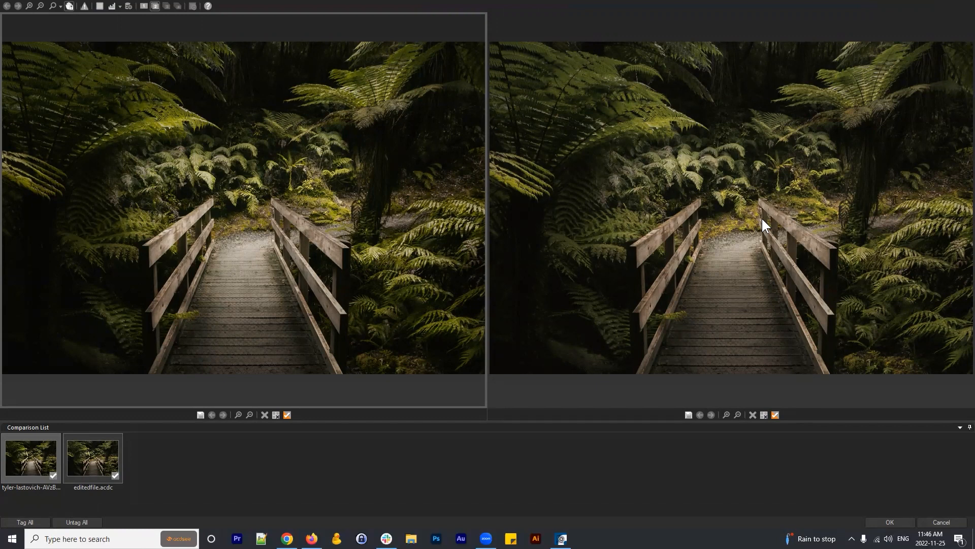
pyautogui.click(890, 523)
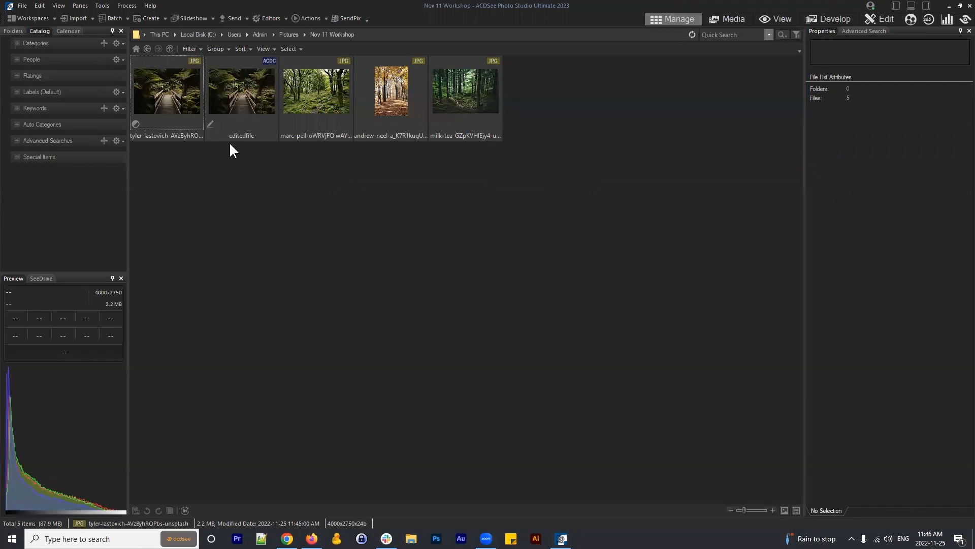
# Step: Open editedfile in Edit mode, add a Color EQ adjustment layer above Exposure 2, and display its hue controls
pyautogui.click(236, 102)
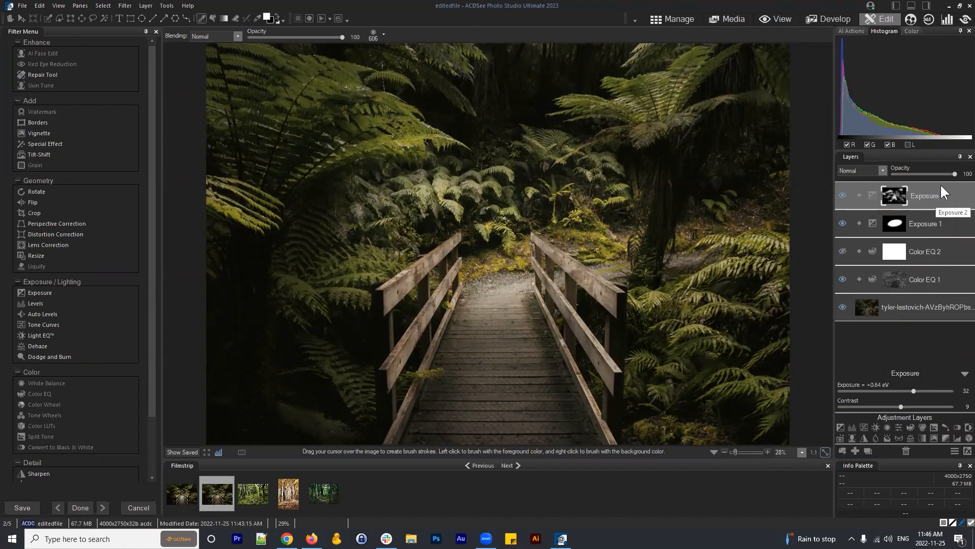
pyautogui.click(909, 425)
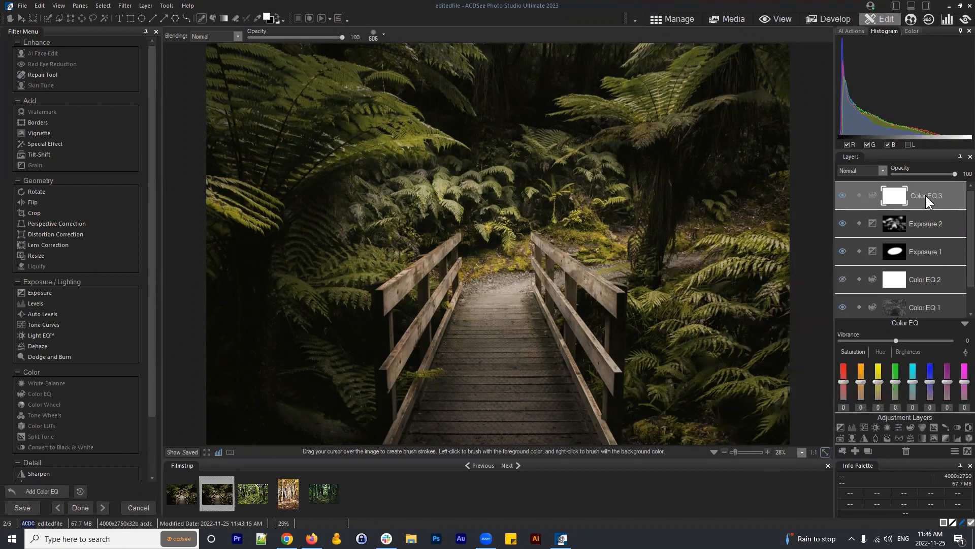
pyautogui.moveTo(926, 195); pyautogui.dragTo(922, 199)
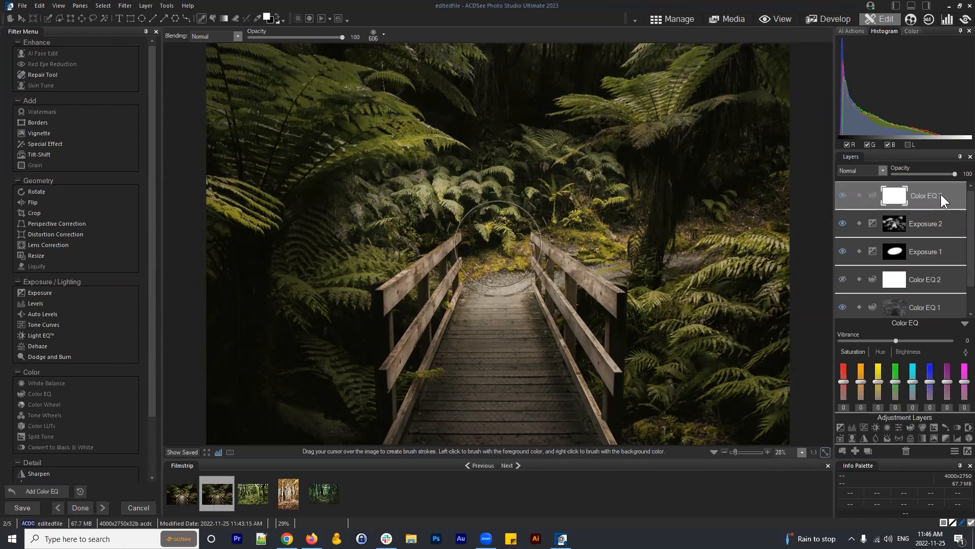
pyautogui.click(882, 352)
pyautogui.click(884, 353)
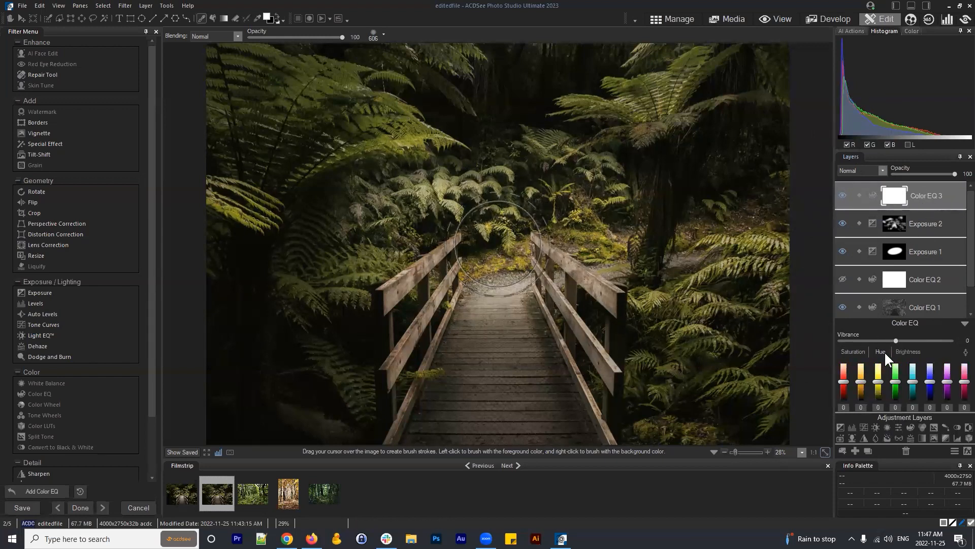
# Step: Try yellow and green hues of 7 on the new Color EQ layer, toggling its visibility, and reset both hues
pyautogui.moveTo(894, 382); pyautogui.dragTo(866, 380)
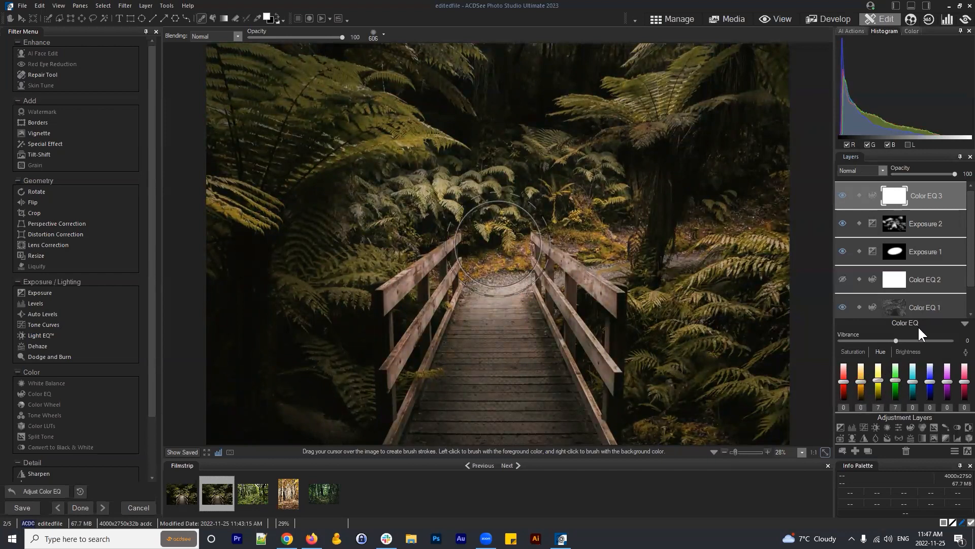
pyautogui.click(845, 195)
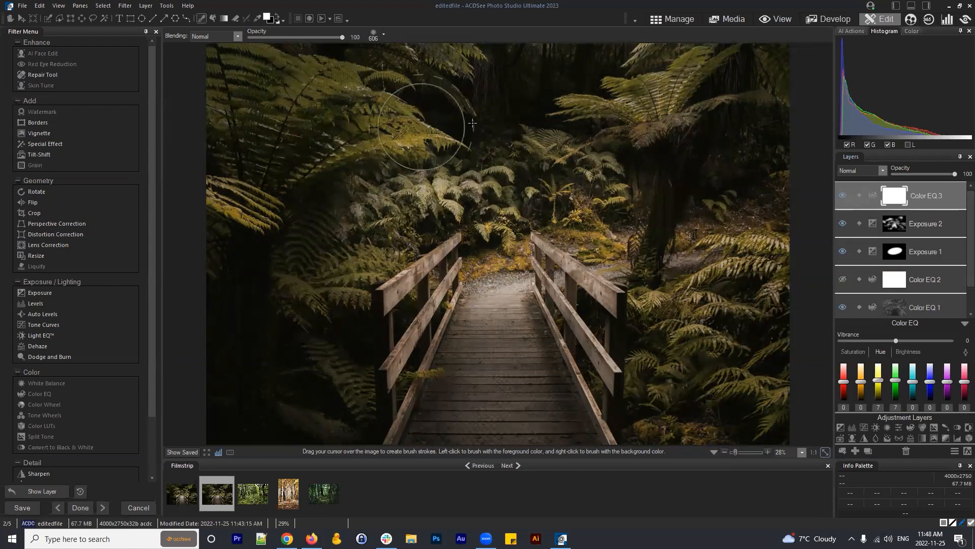
pyautogui.doubleClick(878, 379)
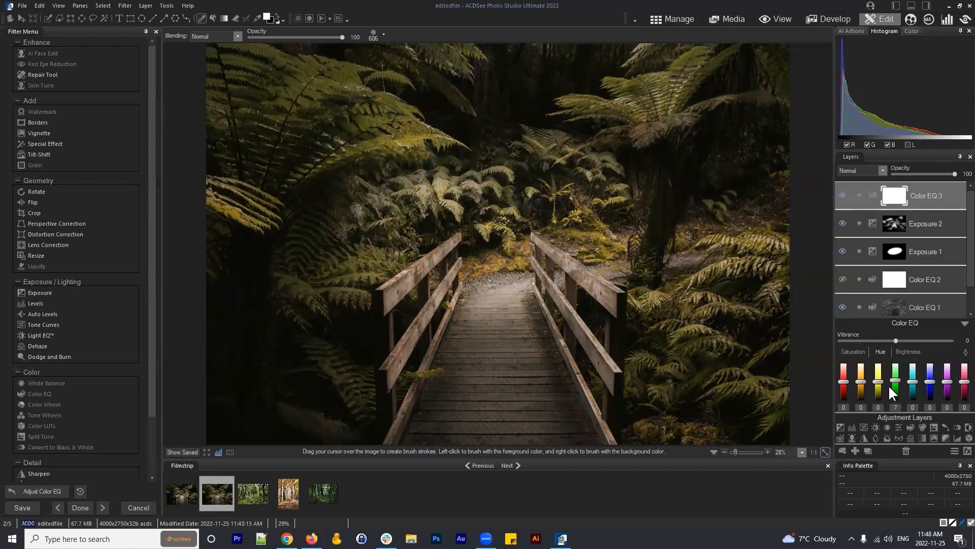
pyautogui.doubleClick(896, 380)
# Step: Set the Color EQ layer's green hue to -21 and yellow hue to -12, and compare against the saved image
pyautogui.click(895, 390)
pyautogui.click(880, 389)
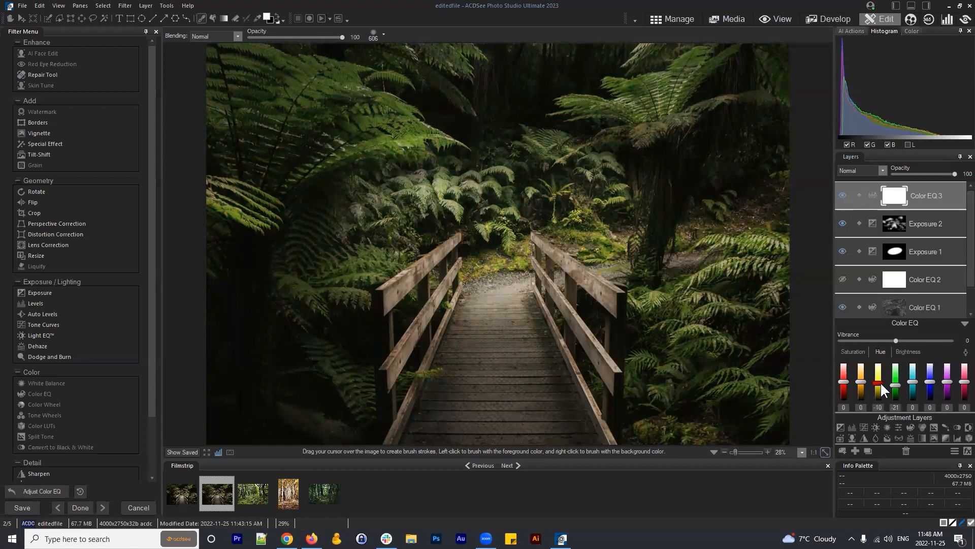
pyautogui.click(882, 390)
pyautogui.click(181, 452)
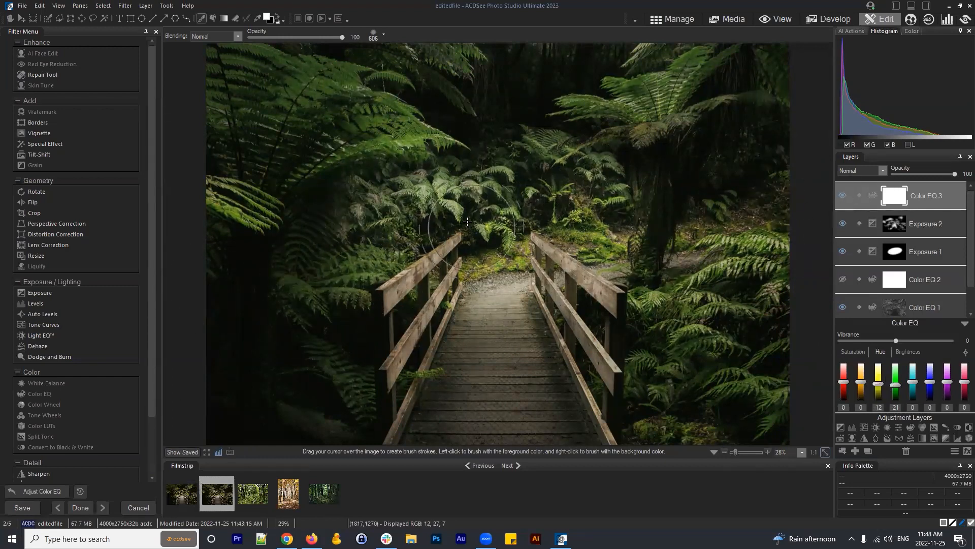
# Step: Save the hue adjustment to editedfile and go back to Manage mode
pyautogui.click(678, 18)
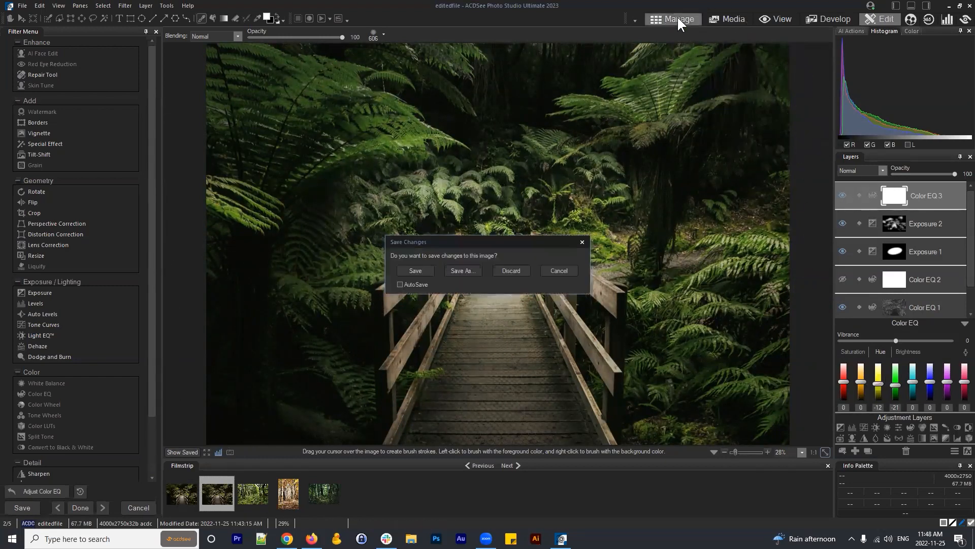
pyautogui.click(416, 271)
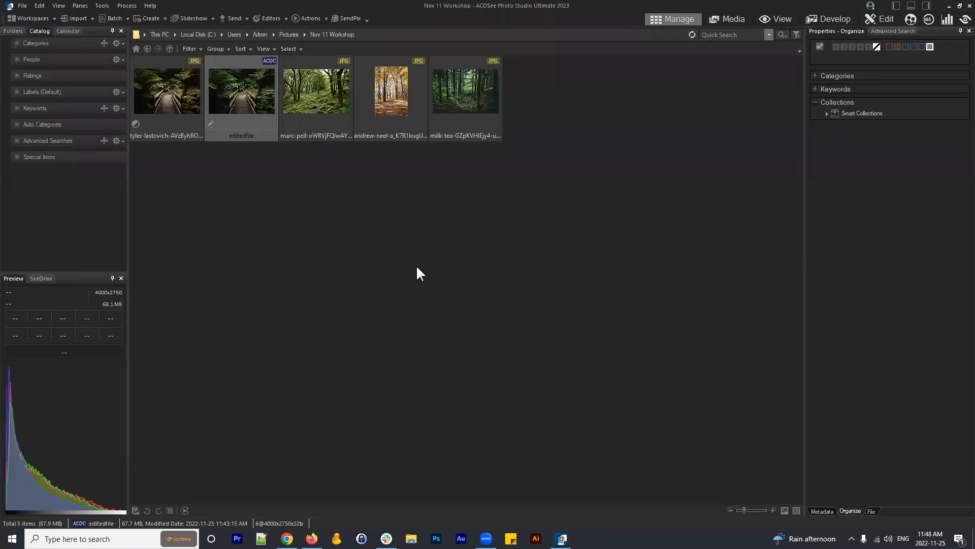
# Step: Open the tyler-lastovich JPG in Develop mode and set the Color EQ hues to -13 for yellow and -5 for green
pyautogui.click(160, 97)
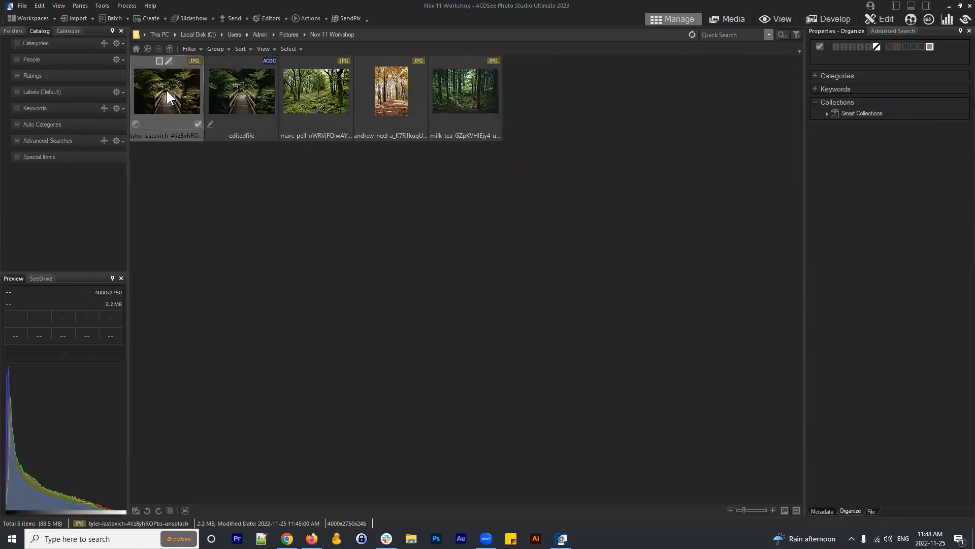
pyautogui.click(830, 18)
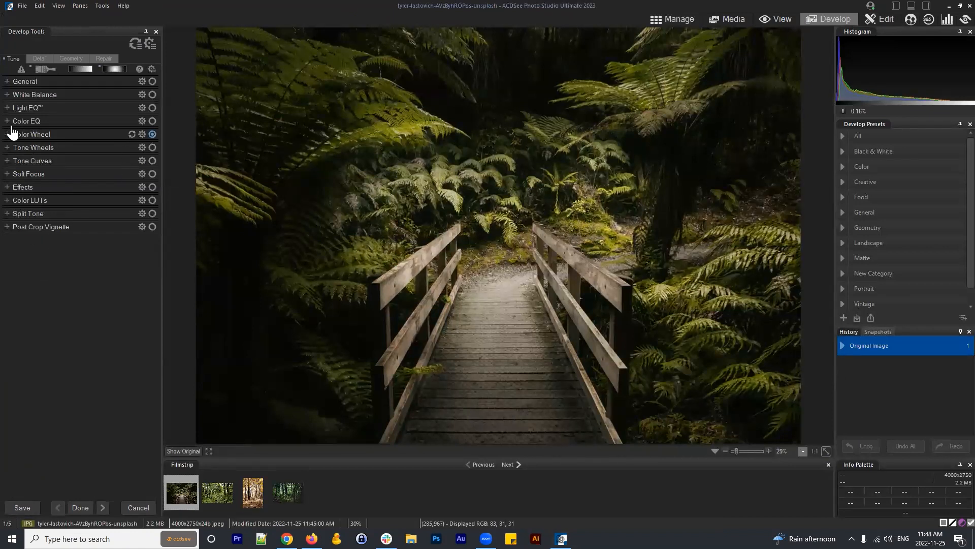
pyautogui.click(10, 121)
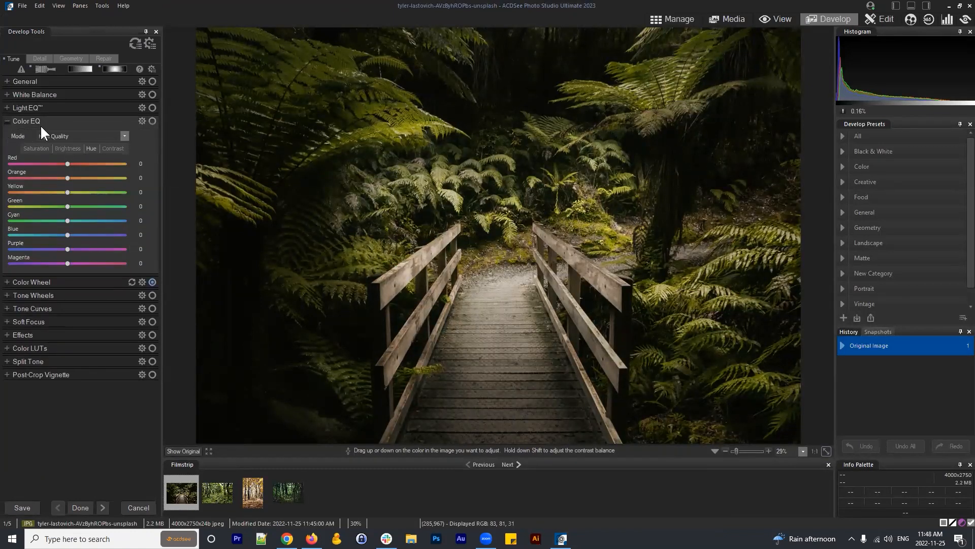
pyautogui.moveTo(65, 206)
pyautogui.mouseDown()
pyautogui.moveTo(54, 205)
pyautogui.moveTo(78, 192)
pyautogui.moveTo(59, 189)
pyautogui.moveTo(58, 206)
pyautogui.moveTo(66, 178)
pyautogui.moveTo(63, 206)
pyautogui.moveTo(49, 205)
pyautogui.moveTo(66, 205)
pyautogui.moveTo(56, 190)
pyautogui.moveTo(63, 205)
pyautogui.moveTo(44, 206)
pyautogui.moveTo(59, 205)
pyautogui.moveTo(60, 191)
pyautogui.moveTo(64, 204)
pyautogui.mouseUp()
pyautogui.doubleClick(60, 206)
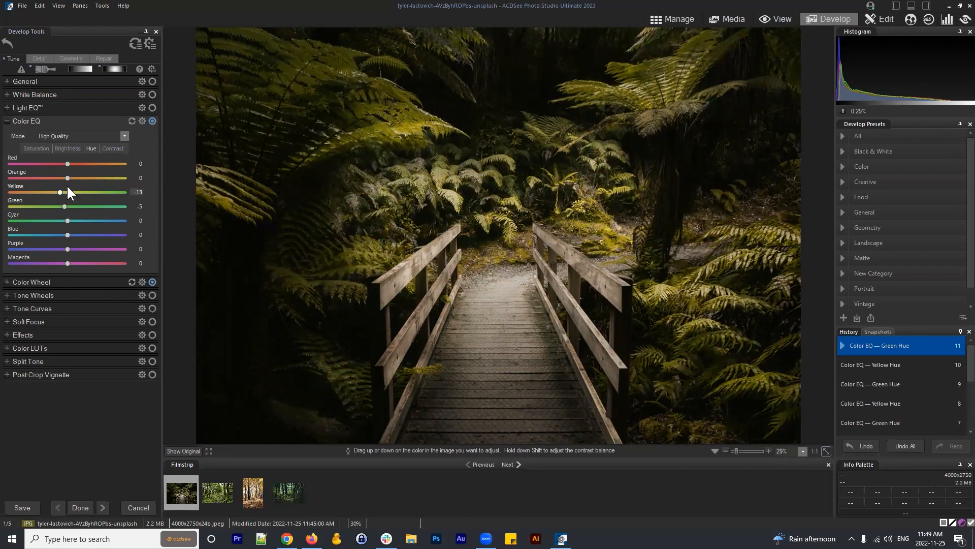
# Step: Try an orange hue of -13 in Color EQ, reset it, and save the Develop changes while returning to Manage mode
pyautogui.moveTo(67, 178); pyautogui.dragTo(73, 179)
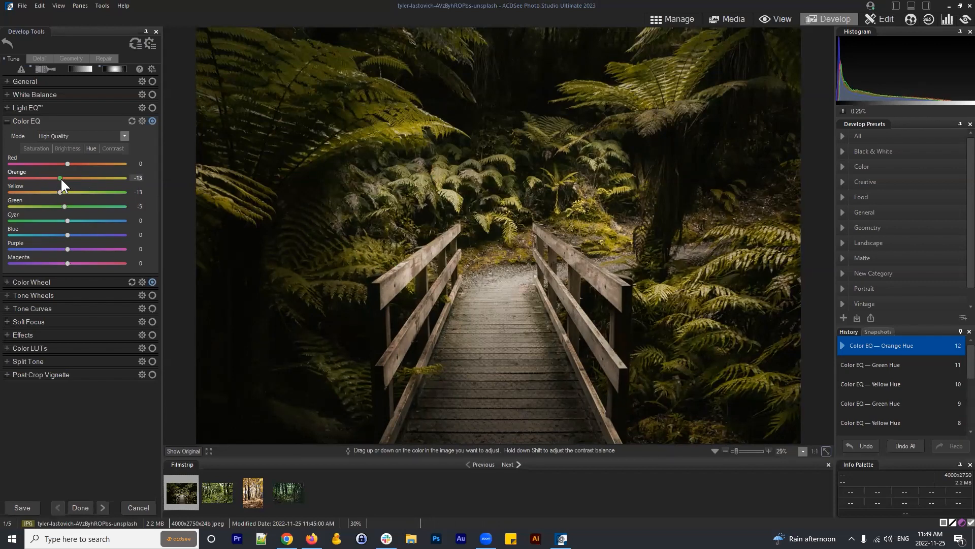
pyautogui.doubleClick(60, 178)
pyautogui.click(666, 20)
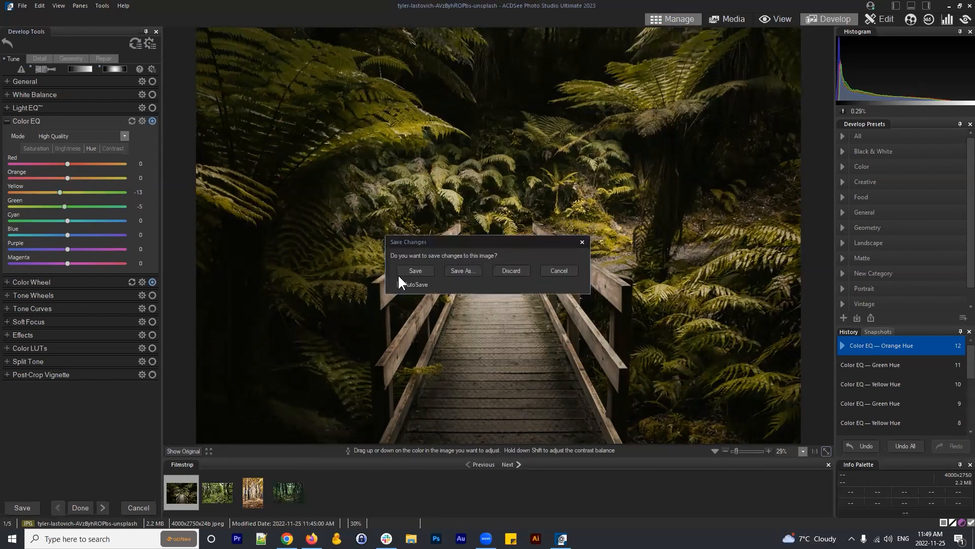
pyautogui.click(415, 270)
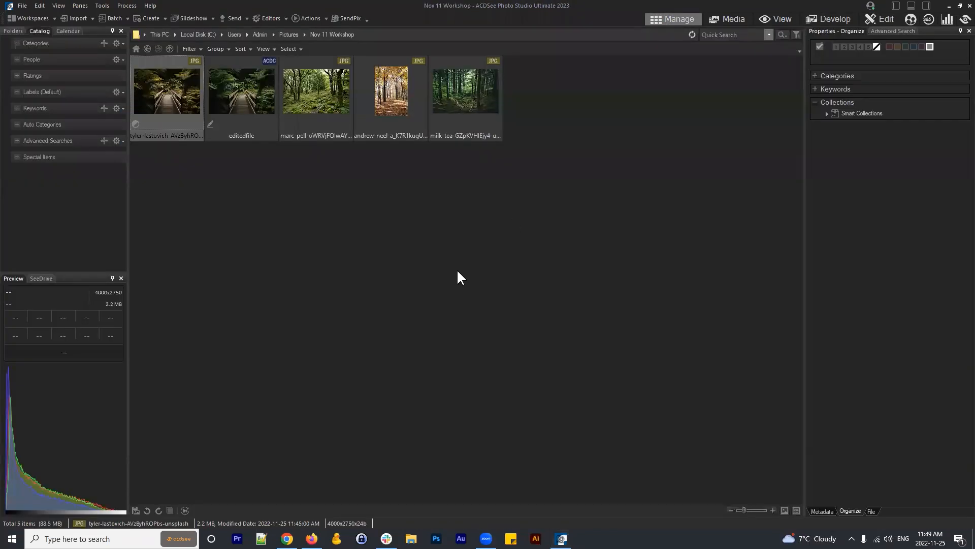
# Step: Compare the developed tyler-lastovich JPG with editedfile side by side and close the comparison
pyautogui.keyDown('ctrl'); pyautogui.click(242, 81); pyautogui.keyUp('ctrl')
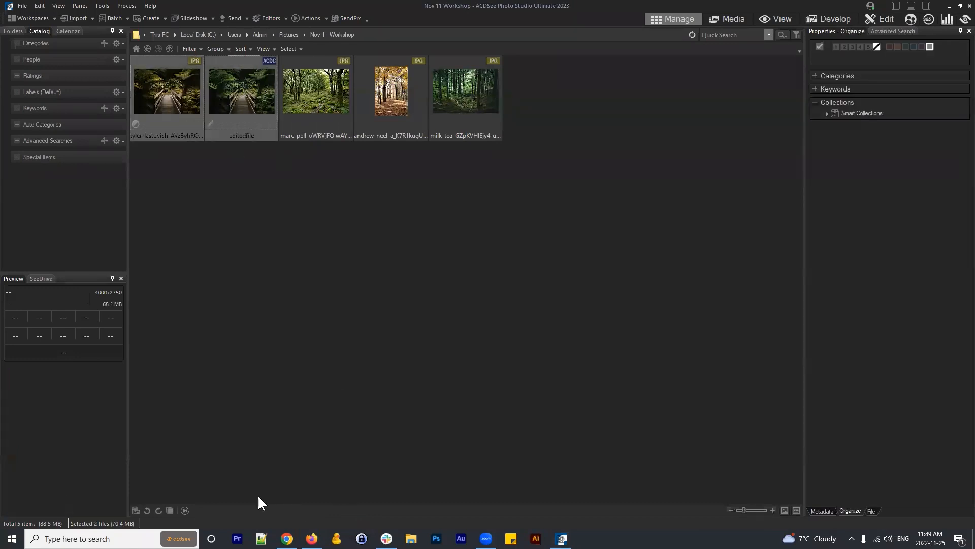
pyautogui.click(169, 510)
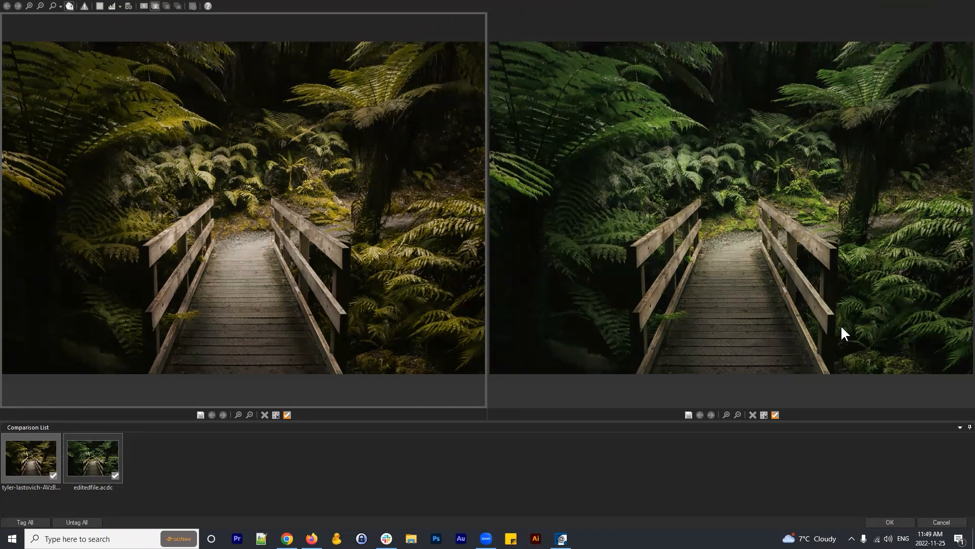
pyautogui.click(889, 521)
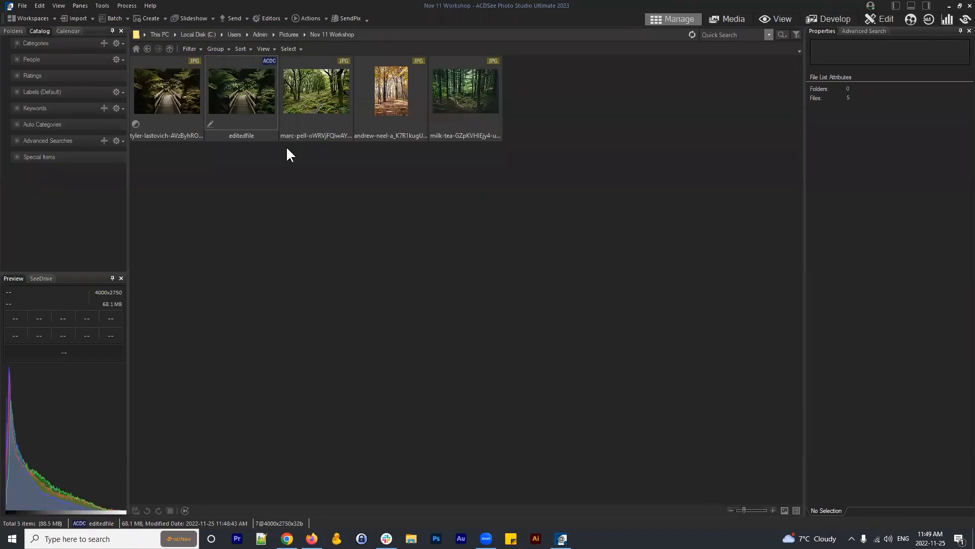
# Step: Duplicate the developed tyler-lastovich JPG within the Nov 11 Workshop folder
pyautogui.click(252, 90)
pyautogui.click(185, 111)
pyautogui.click(384, 203)
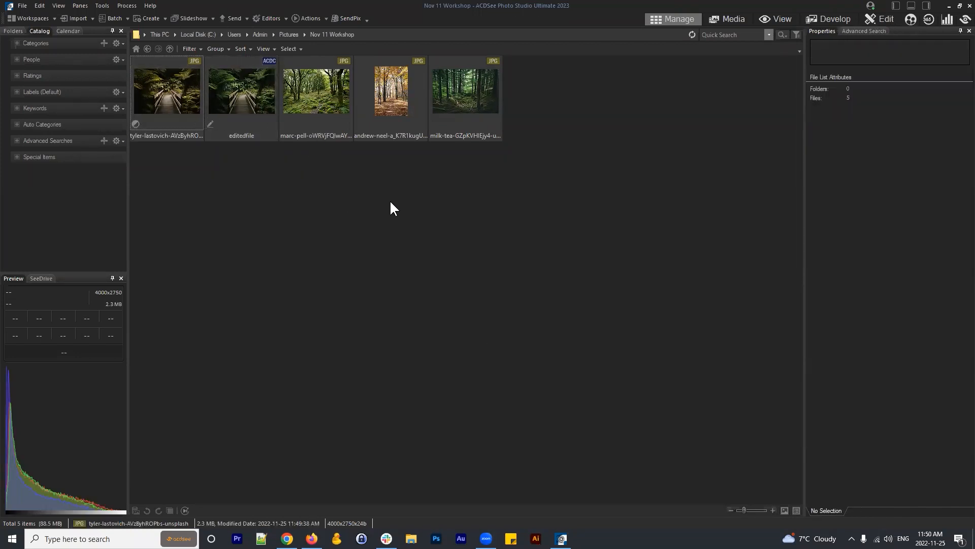
pyautogui.hotkey('ctrl', 'v')
pyautogui.moveTo(519, 107); pyautogui.dragTo(133, 75)
pyautogui.click(353, 285)
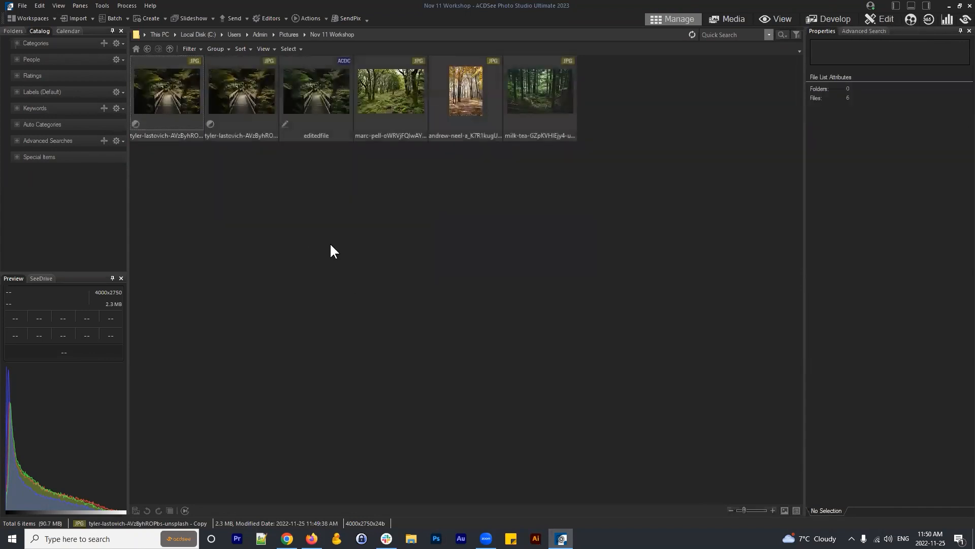
# Step: Restore the tyler-lastovich copy to its original state, discarding its Develop adjustments
pyautogui.click(168, 83)
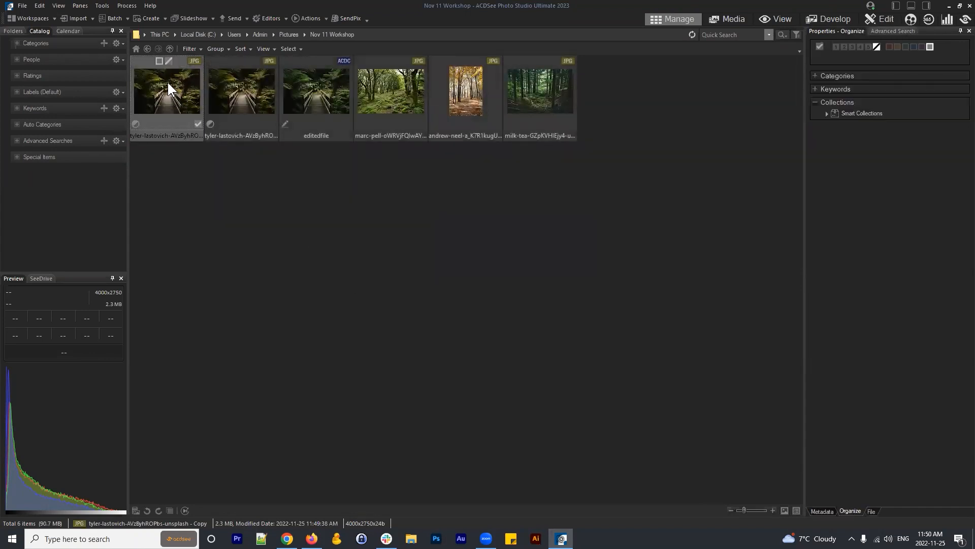
pyautogui.rightClick(167, 84)
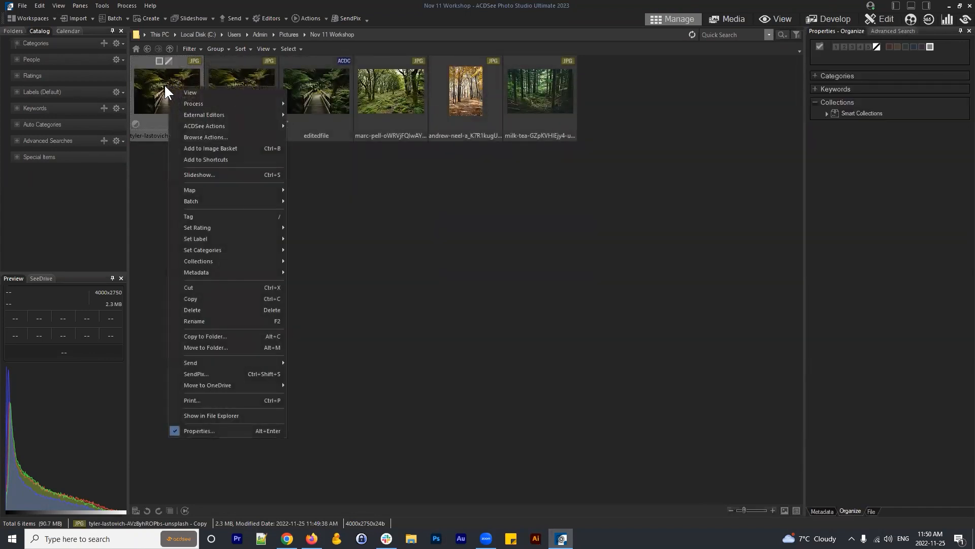
pyautogui.moveTo(221, 101)
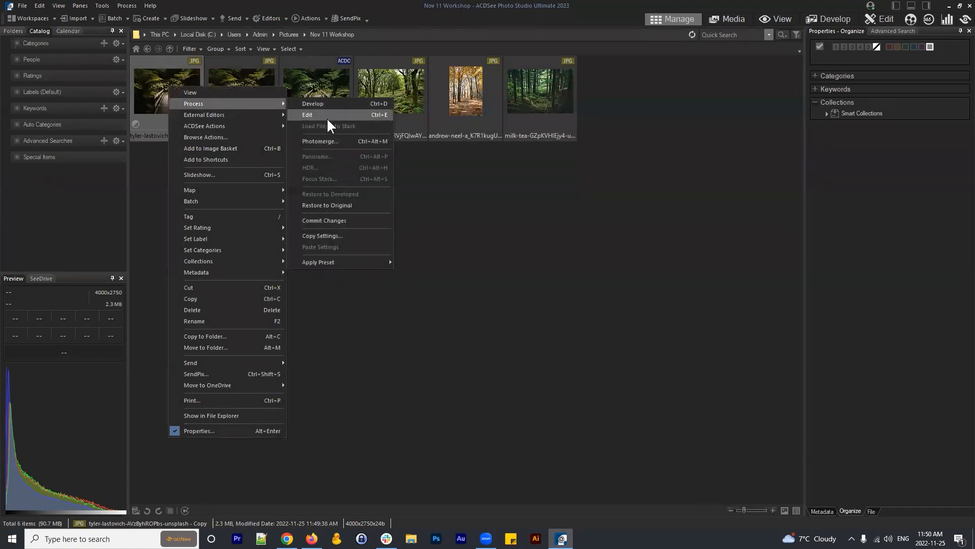
pyautogui.click(338, 204)
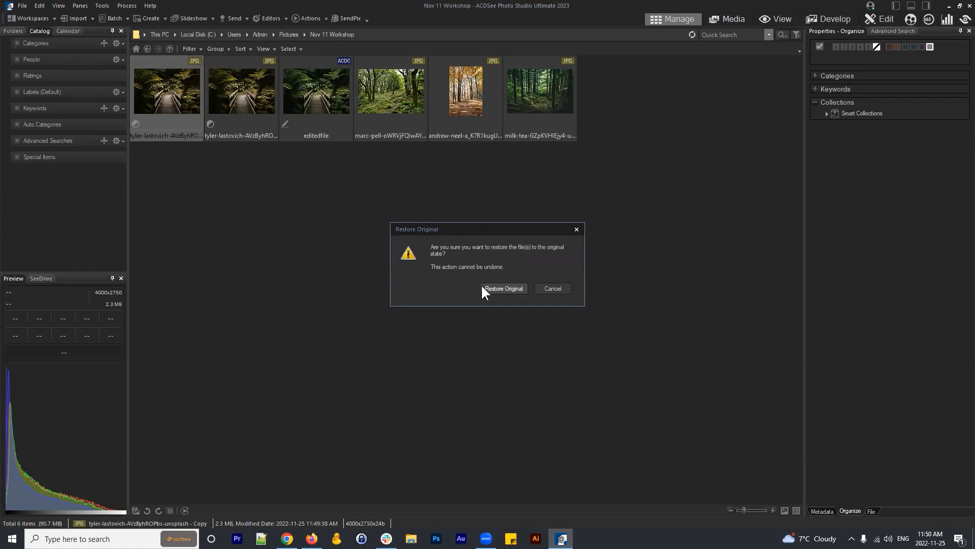
pyautogui.click(517, 289)
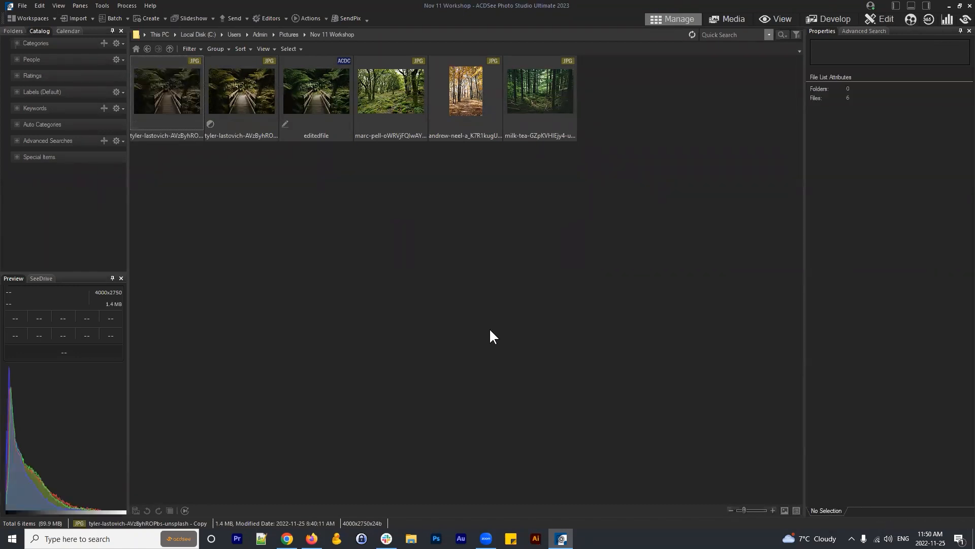
# Step: Open the restored copy, the developed JPG and editedfile together in a three-way image comparison
pyautogui.click(148, 81)
pyautogui.keyDown('ctrl'); pyautogui.click(244, 94); pyautogui.keyUp('ctrl')
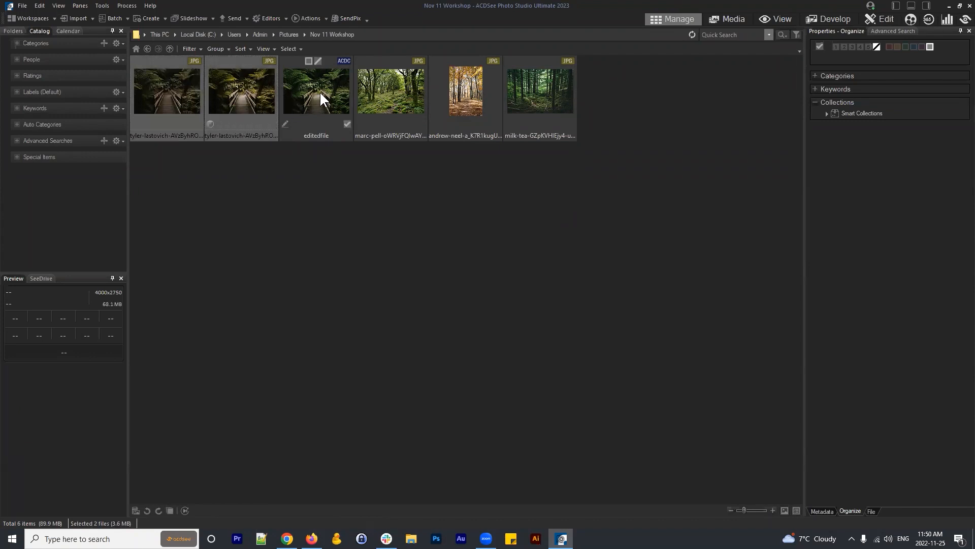
pyautogui.keyDown('ctrl'); pyautogui.click(321, 94); pyautogui.keyUp('ctrl')
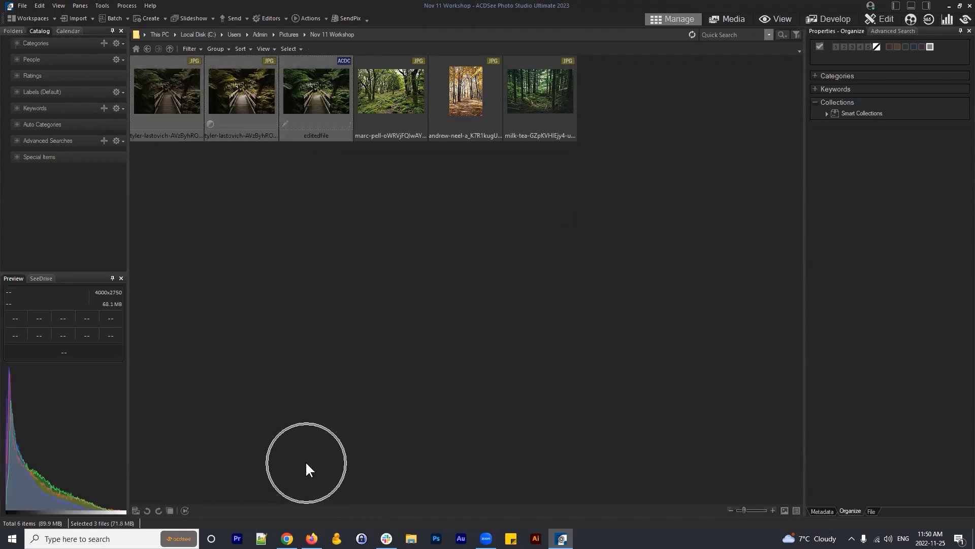
pyautogui.click(169, 510)
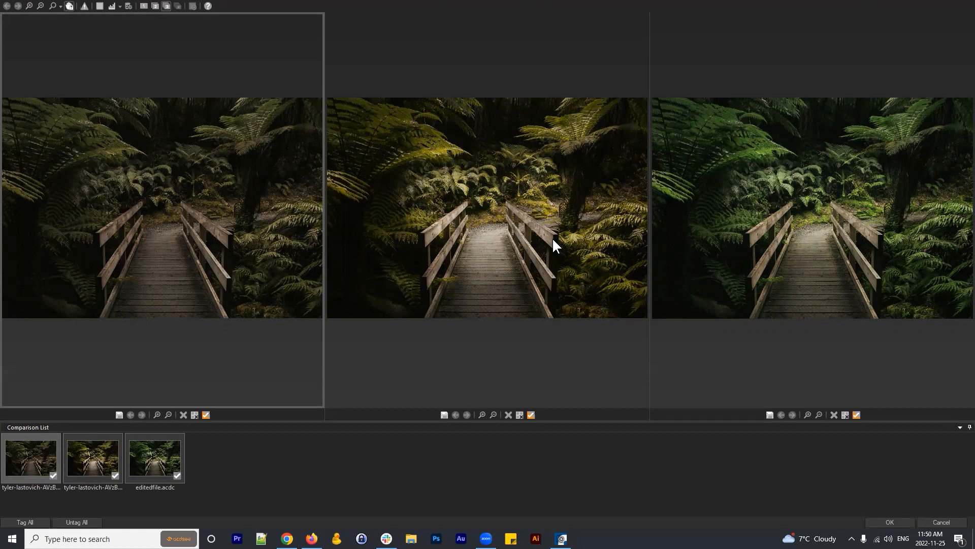
# Step: Examine the bridge and surrounding ferns up close across the original, developed and edited versions, comparing brightness and color
pyautogui.click(837, 225)
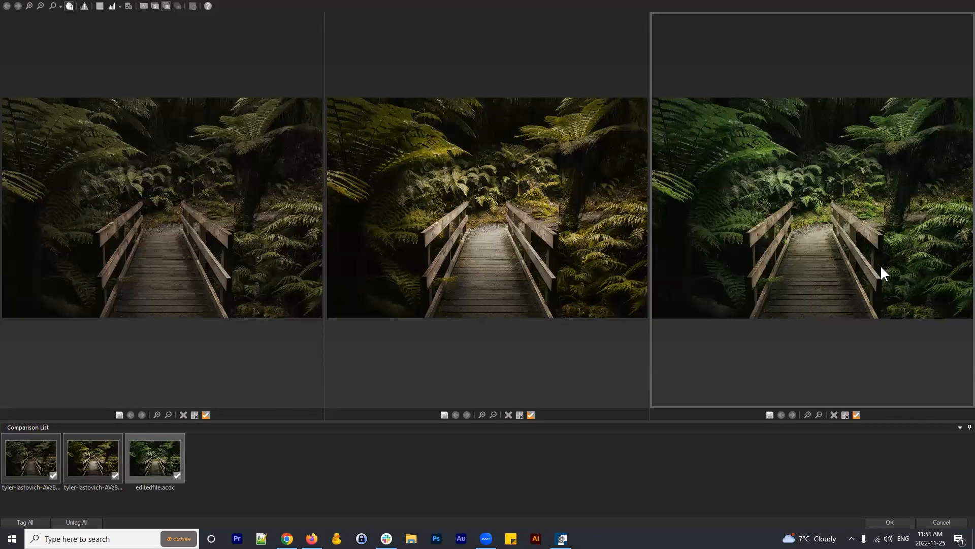
pyautogui.click(264, 198)
pyautogui.click(749, 246)
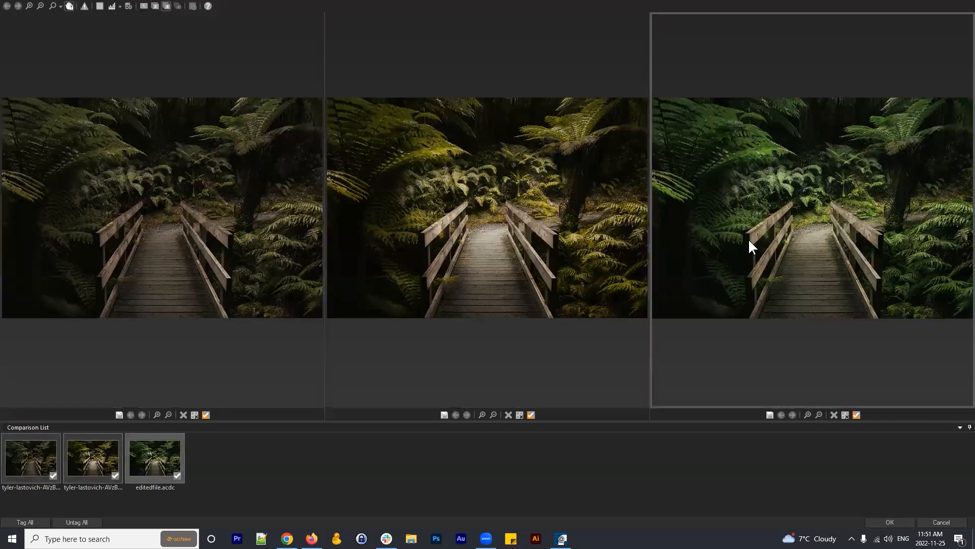
pyautogui.click(191, 279)
pyautogui.click(488, 270)
pyautogui.click(797, 264)
pyautogui.click(481, 414)
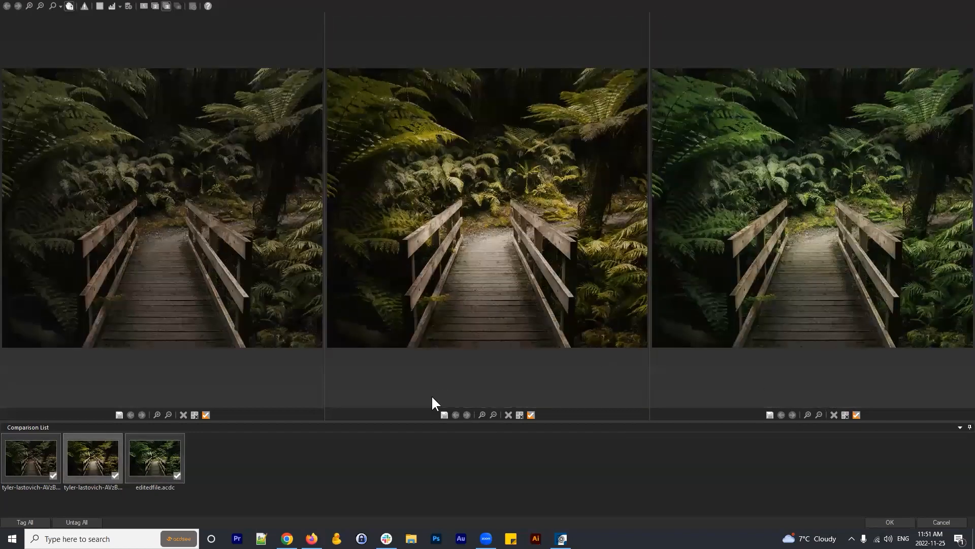
pyautogui.click(482, 414)
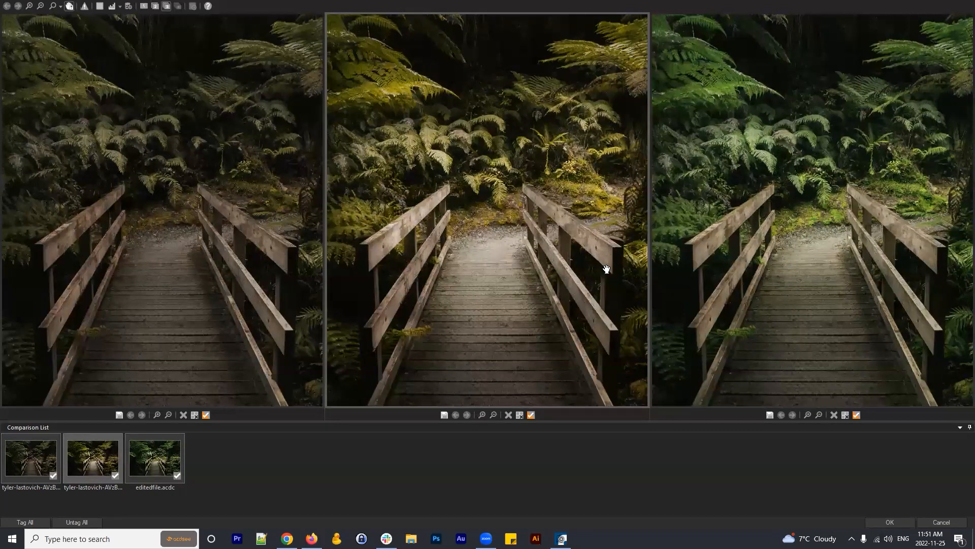
pyautogui.moveTo(527, 308); pyautogui.dragTo(472, 244)
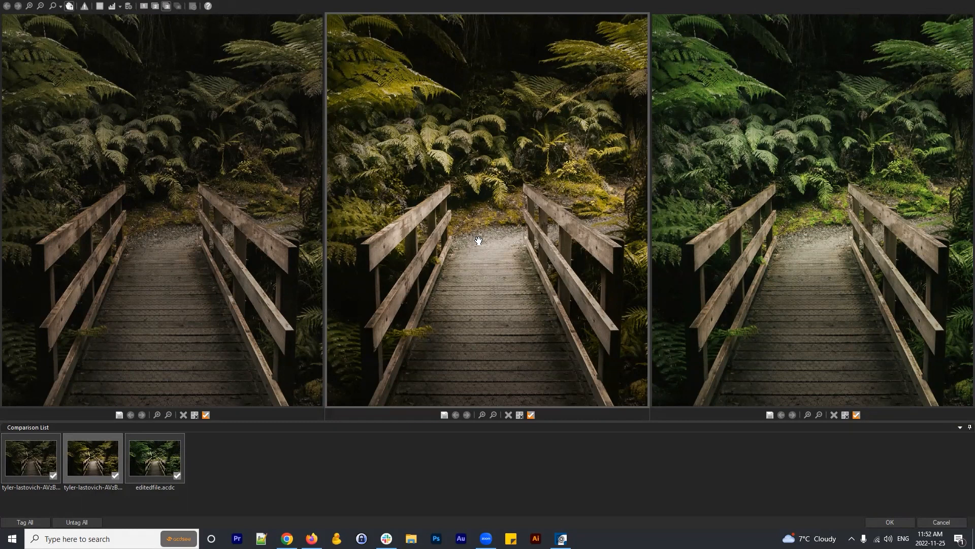
pyautogui.moveTo(579, 282); pyautogui.dragTo(492, 294)
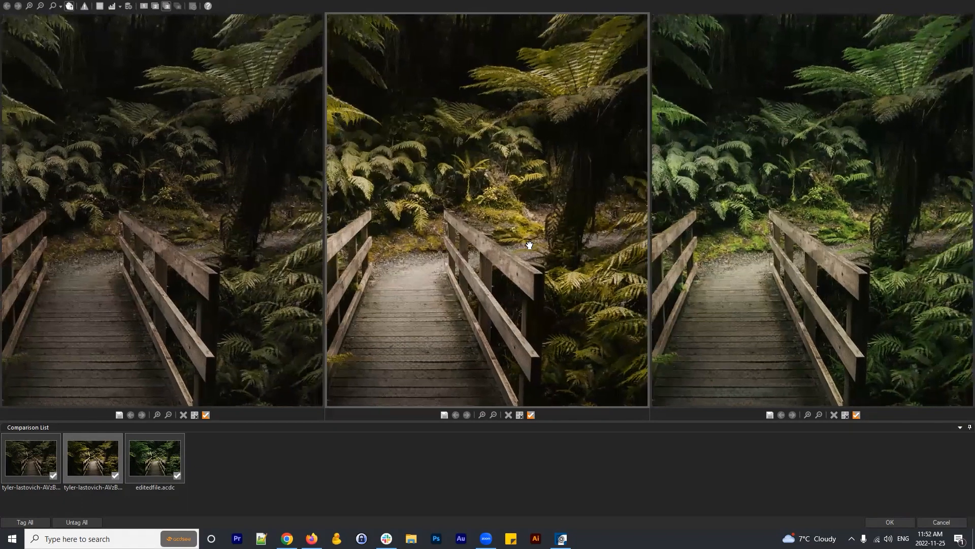
pyautogui.moveTo(529, 246); pyautogui.dragTo(583, 174)
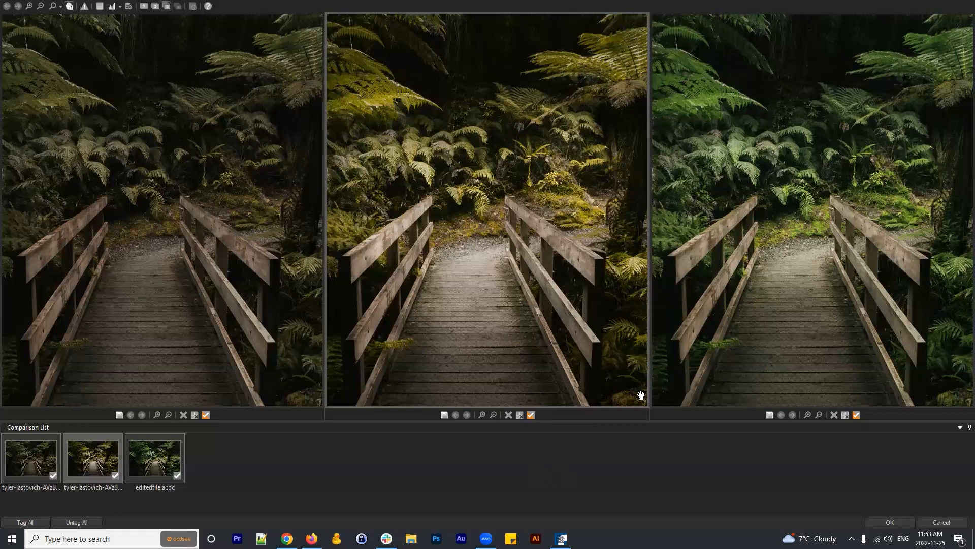
pyautogui.moveTo(554, 280); pyautogui.dragTo(571, 218)
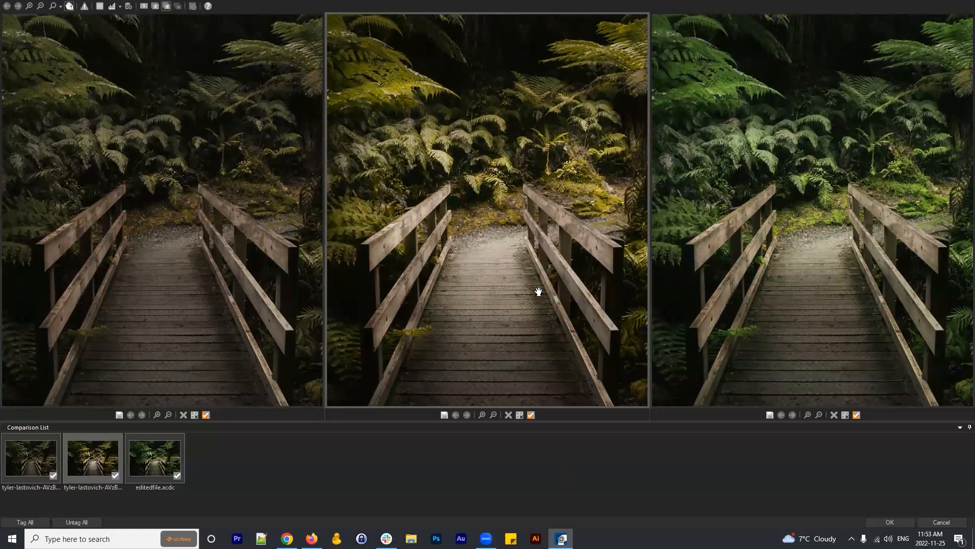
# Step: Switch to Chrome, show the ACDSee YouTube channel and its address, and close the browser
pyautogui.click(287, 538)
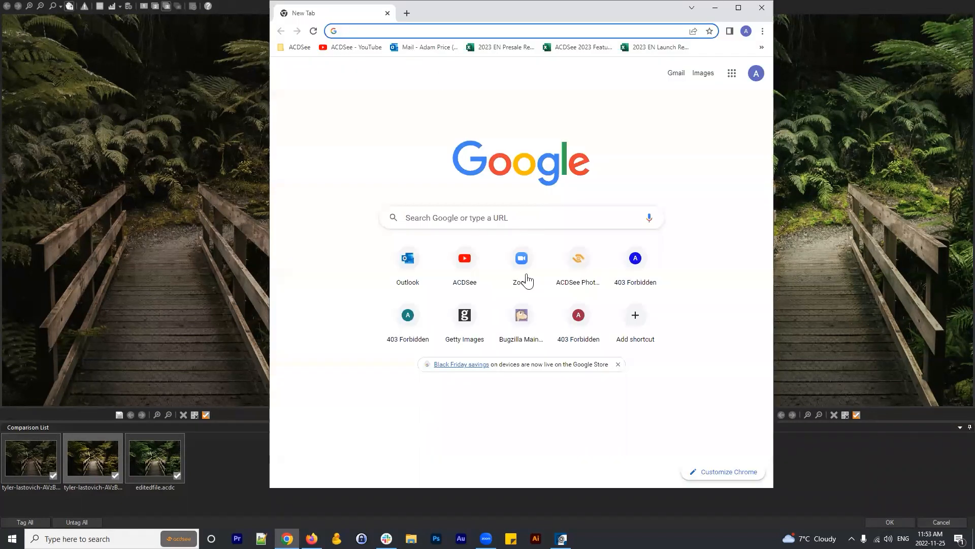
pyautogui.click(342, 48)
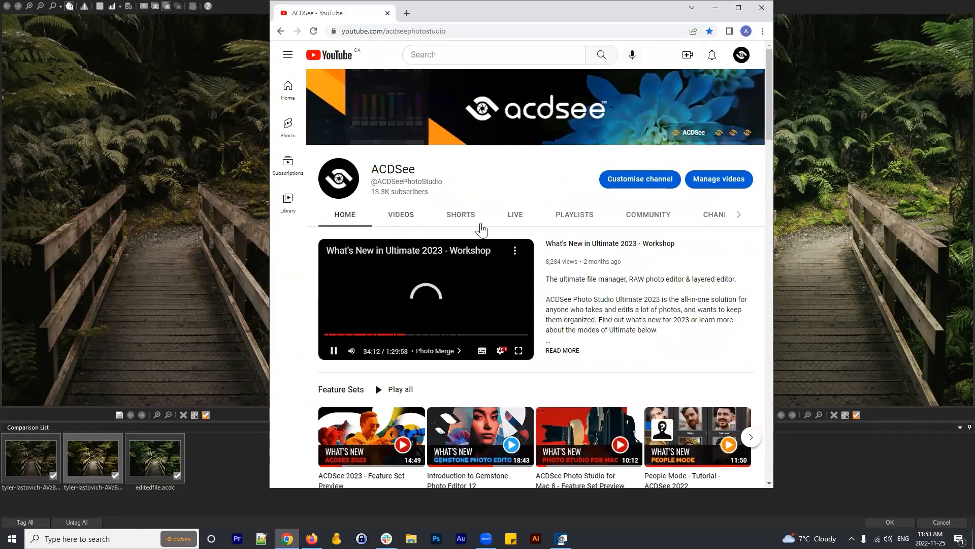
pyautogui.click(478, 27)
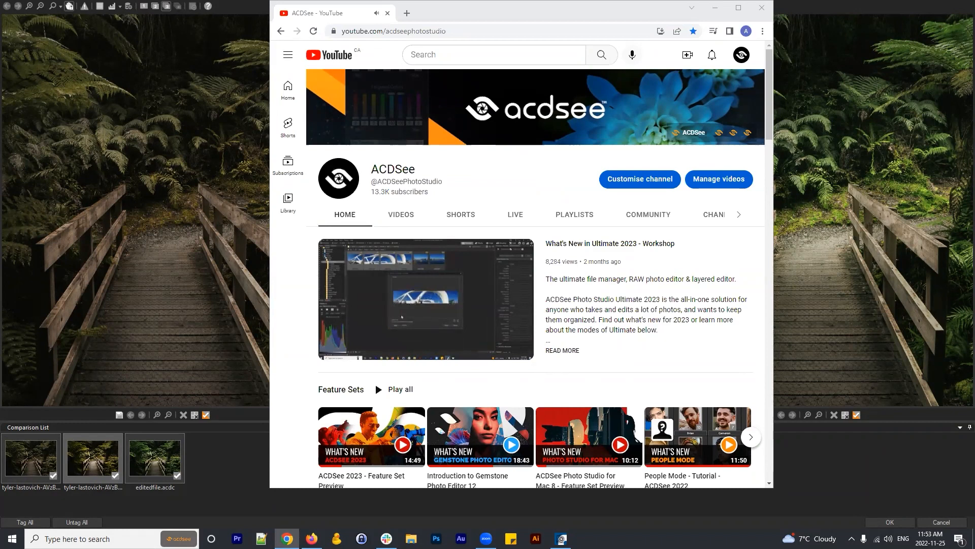
pyautogui.click(762, 10)
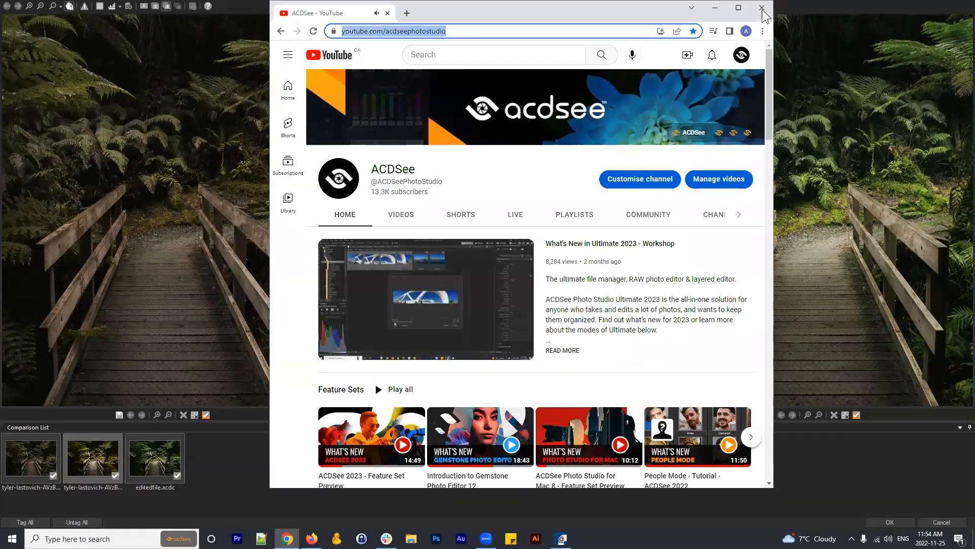
pyautogui.click(763, 9)
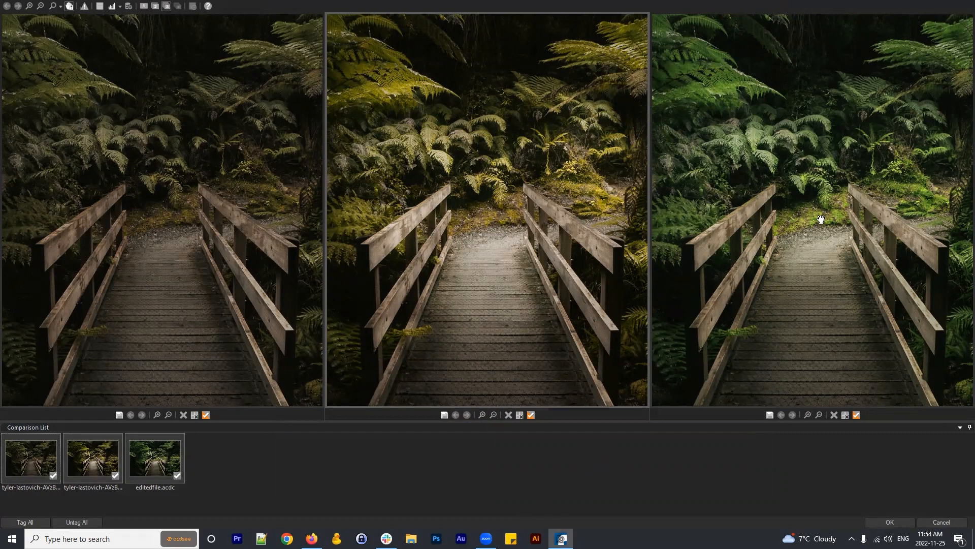
# Step: Examine the foliage and path in the developed JPG against editedfile, comparing their hue and lighting
pyautogui.moveTo(796, 215); pyautogui.dragTo(801, 201)
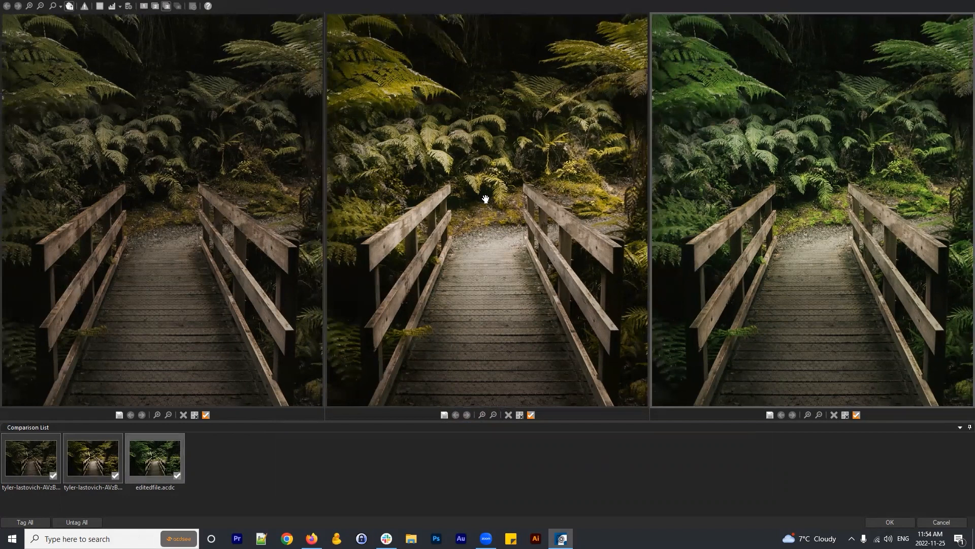
pyautogui.moveTo(508, 184); pyautogui.dragTo(508, 151)
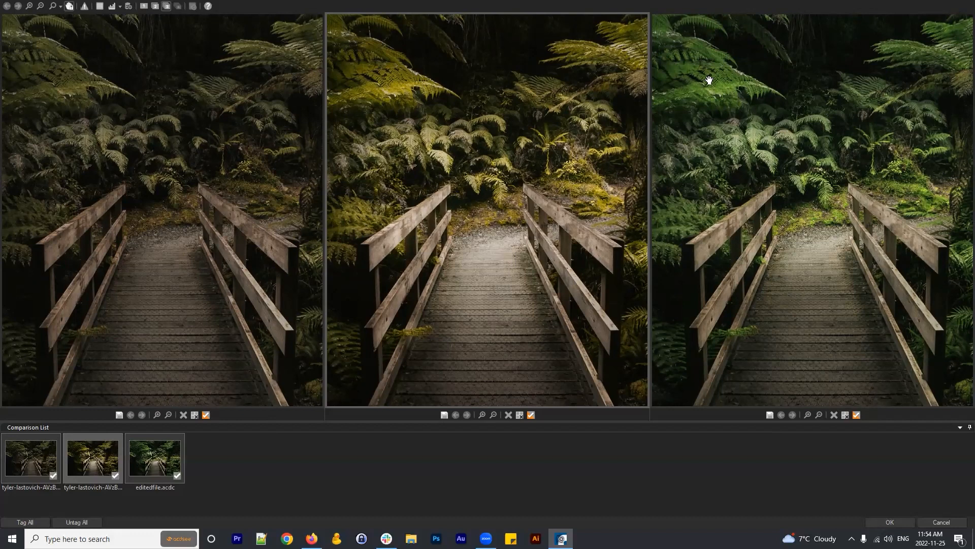
pyautogui.click(795, 171)
pyautogui.moveTo(868, 163); pyautogui.dragTo(860, 152)
pyautogui.click(420, 204)
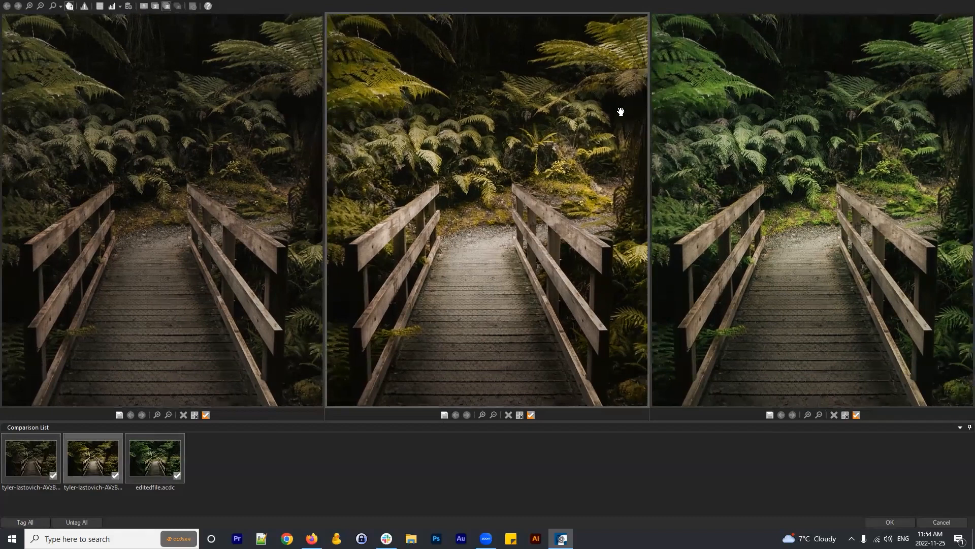
pyautogui.click(791, 120)
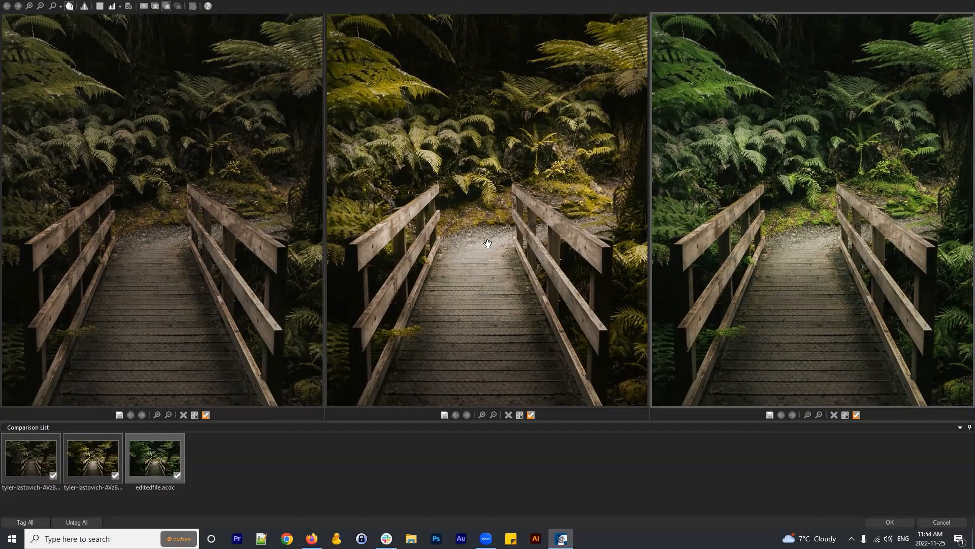
pyautogui.moveTo(508, 143); pyautogui.dragTo(484, 92)
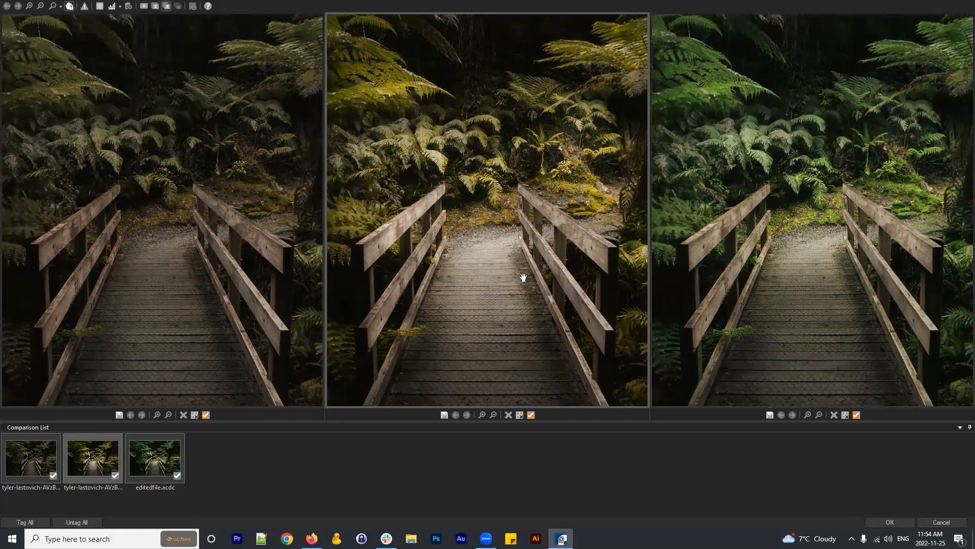